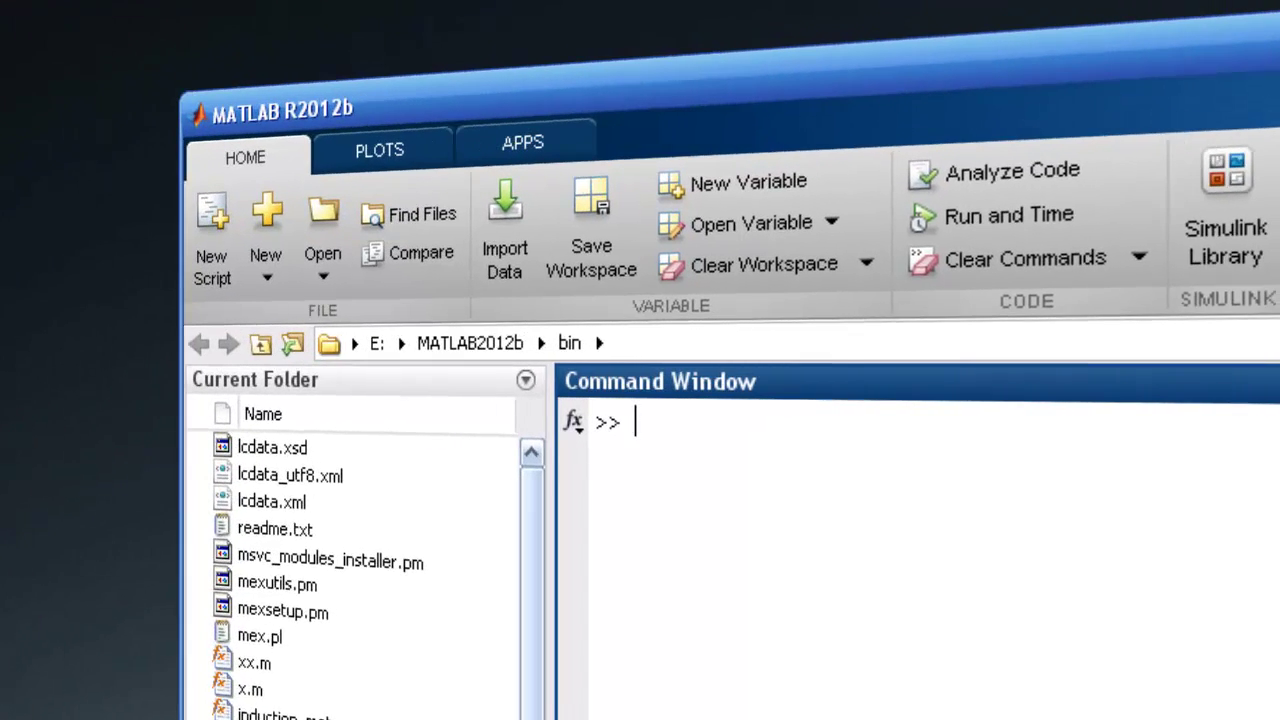
Launch GUIDE with the guide command to get a blank untitled.fig layout
text(guide)
key(Return)
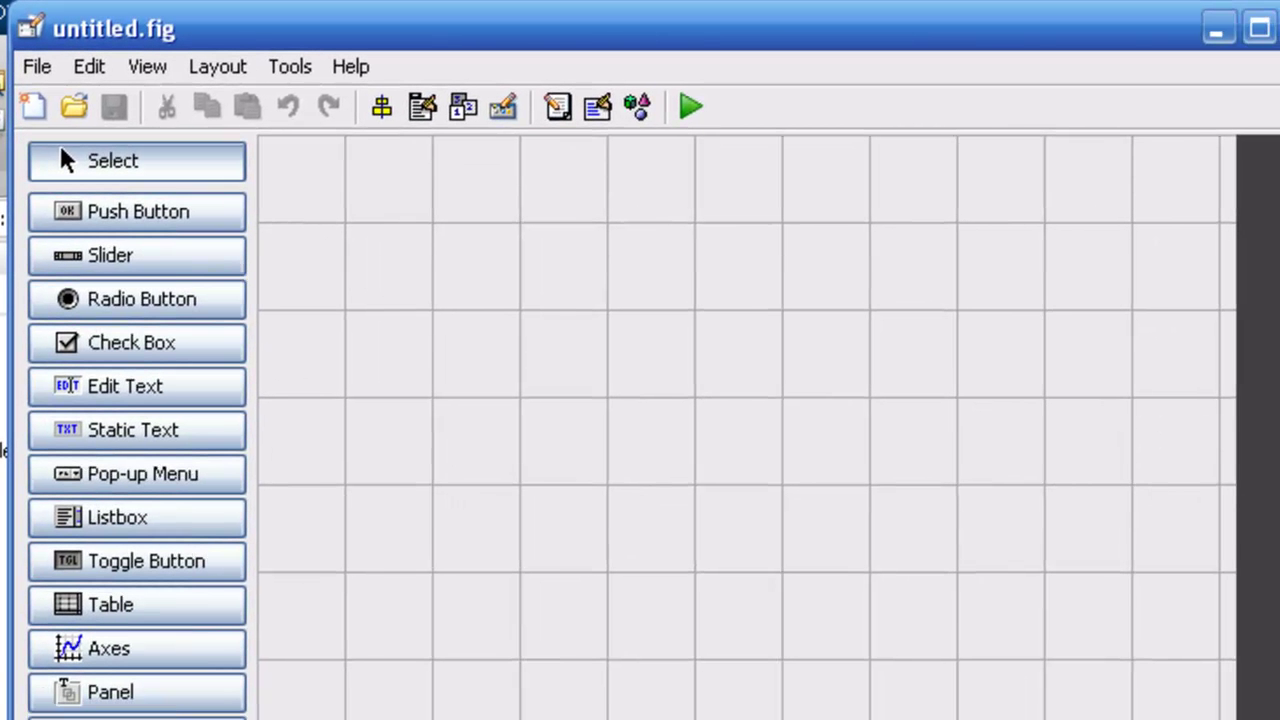
Draw two Edit Text input boxes side by side on the canvas
click(183, 391)
mouse_move(373, 308)
mouse_down()
mouse_move(456, 279)
mouse_move(538, 398)
mouse_up()
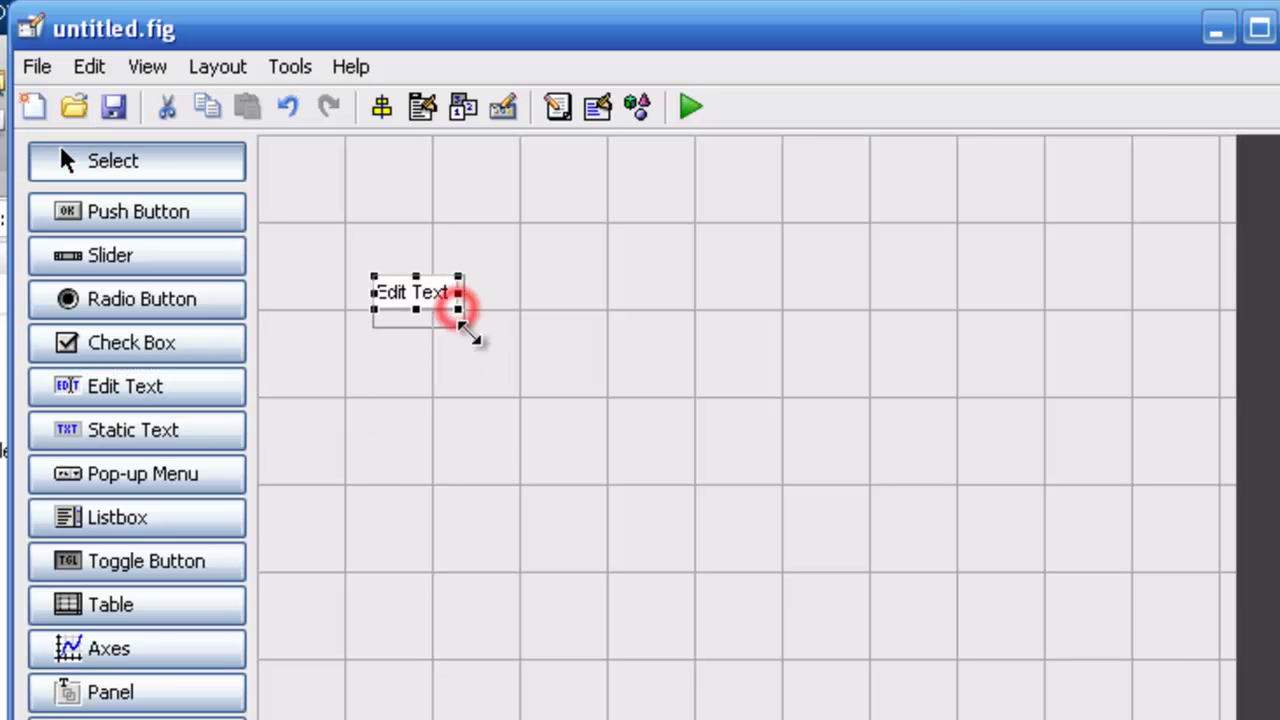
click(110, 395)
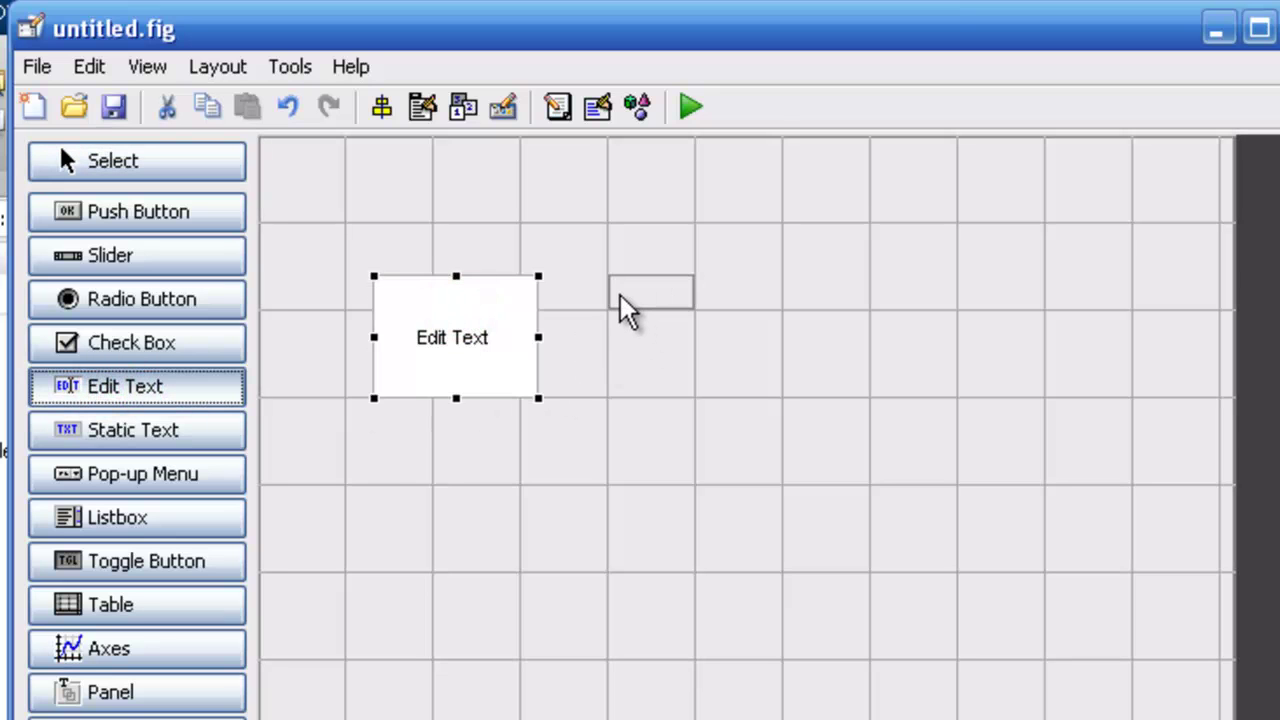
drag(608, 276, 783, 398)
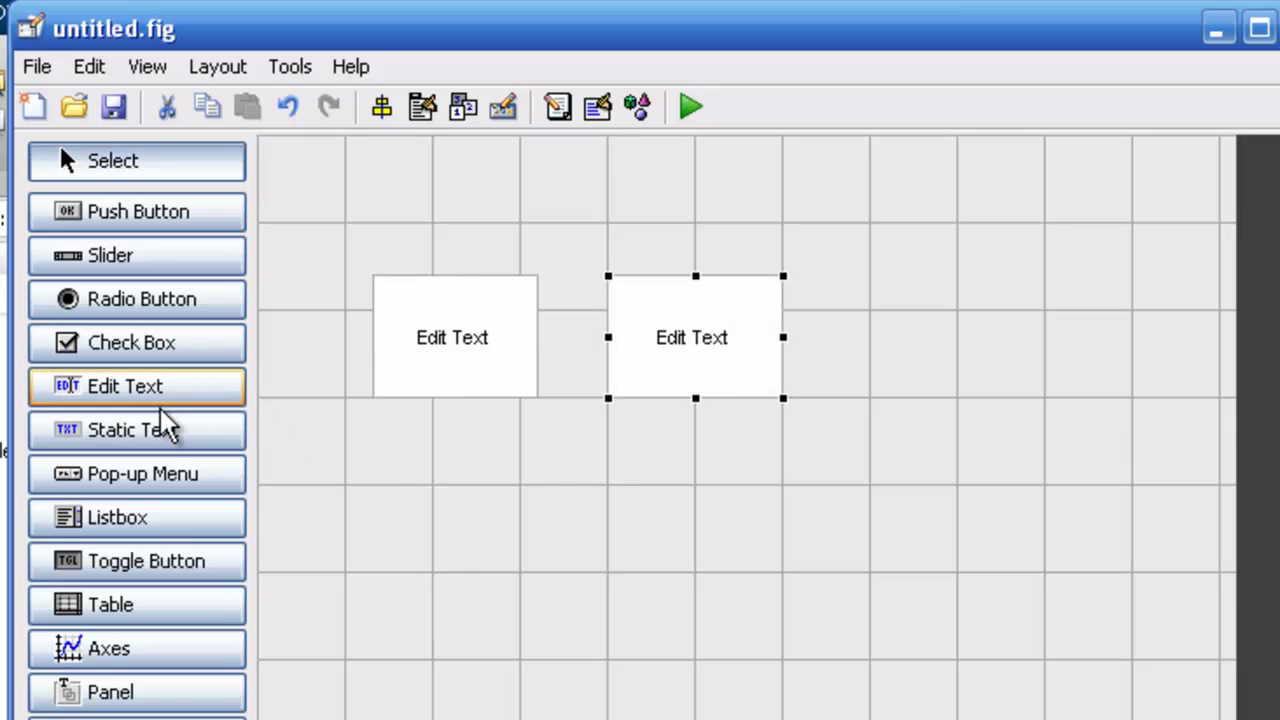
Place a Static Text label right of the boxes and a Push Button below them
click(165, 440)
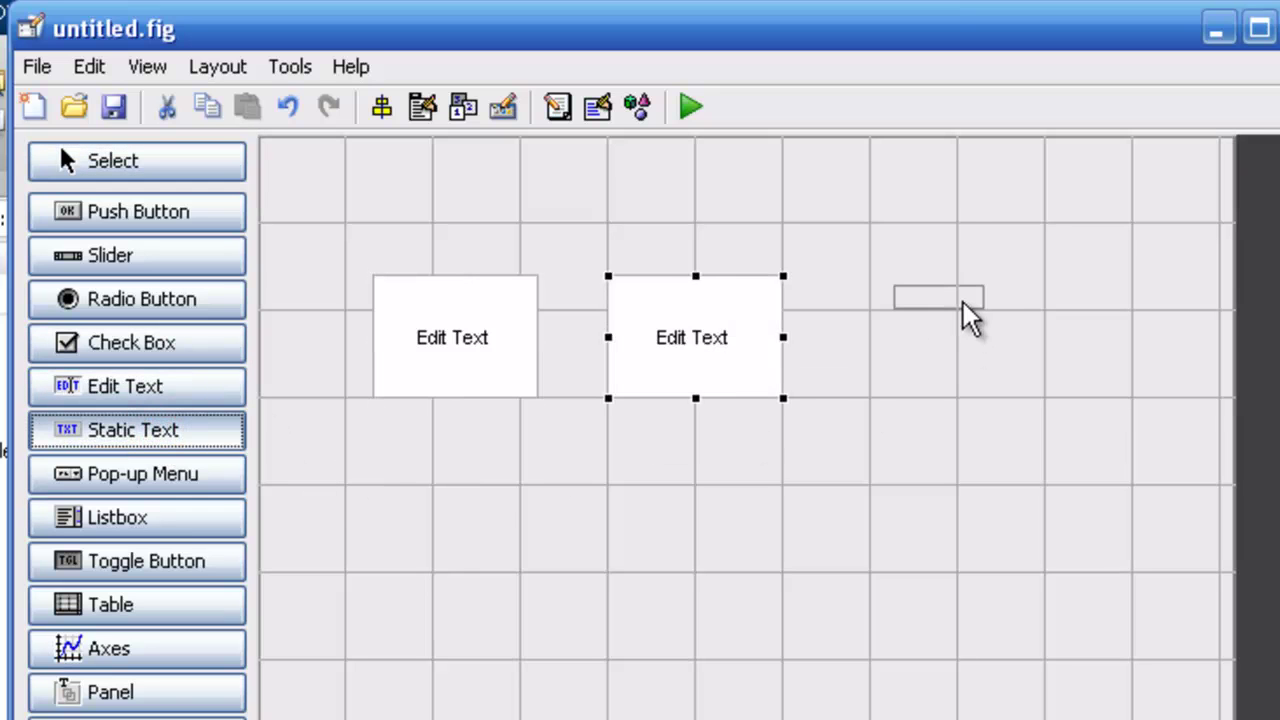
click(968, 306)
click(986, 311)
double_click(877, 523)
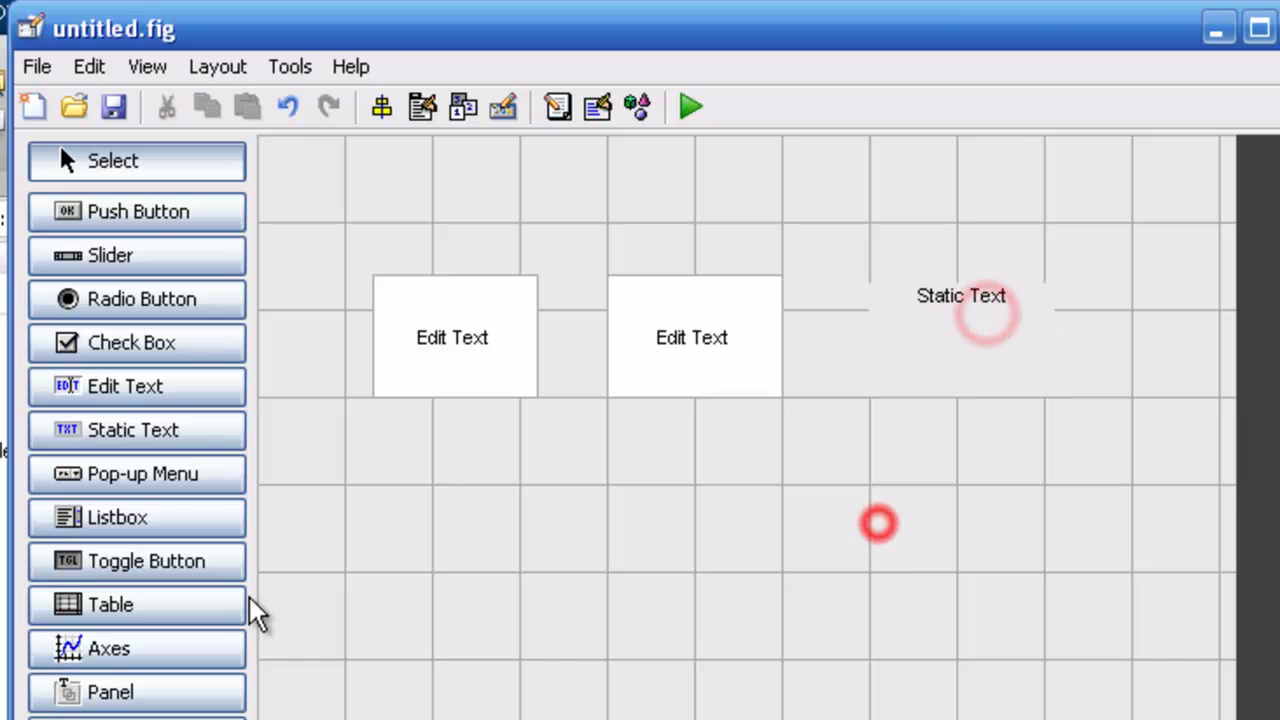
click(143, 212)
drag(520, 500, 615, 530)
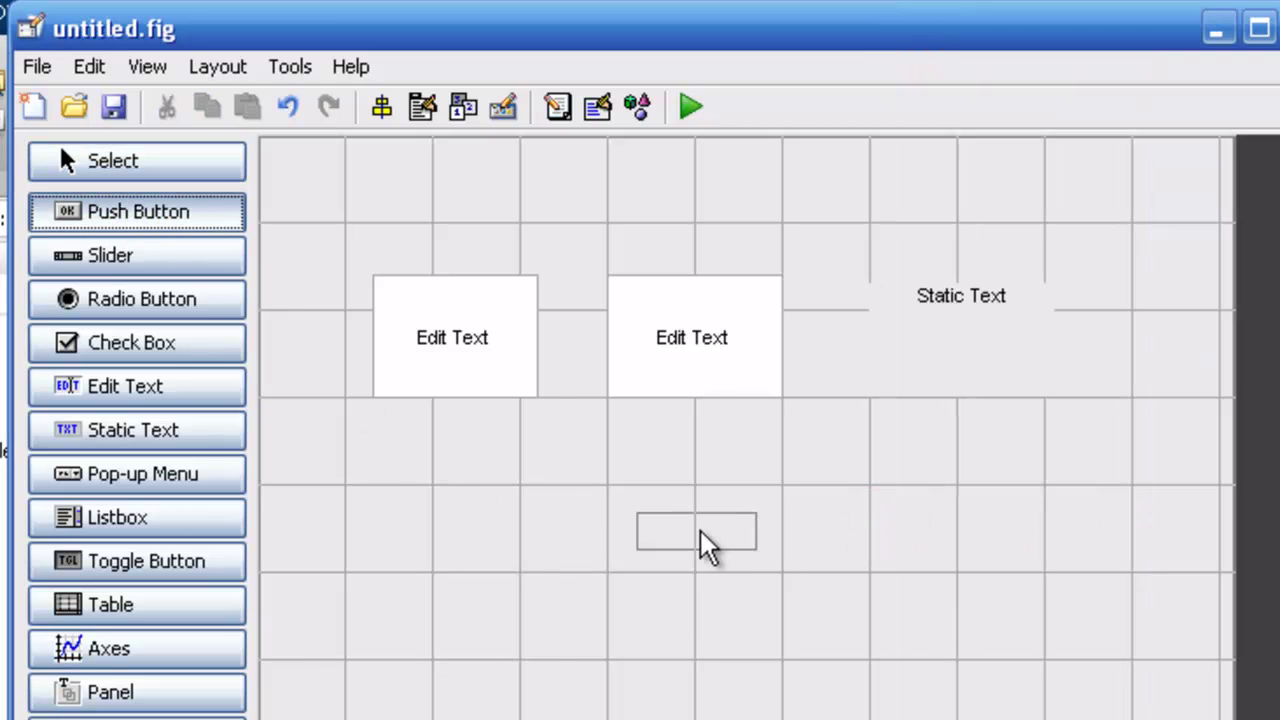
click(690, 553)
click(891, 540)
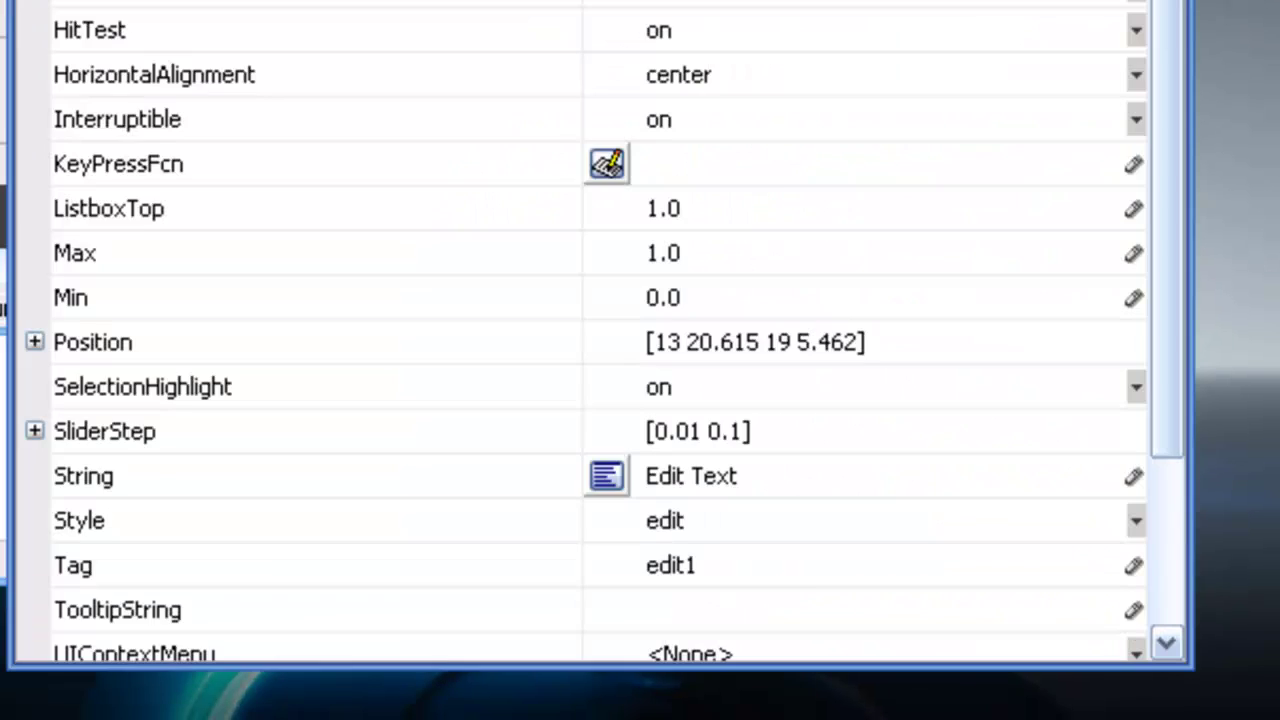
Tag the first input box x and erase its default Edit Text string
click(717, 370)
key(BackSpace)
key(BackSpace)
key(BackSpace)
key(BackSpace)
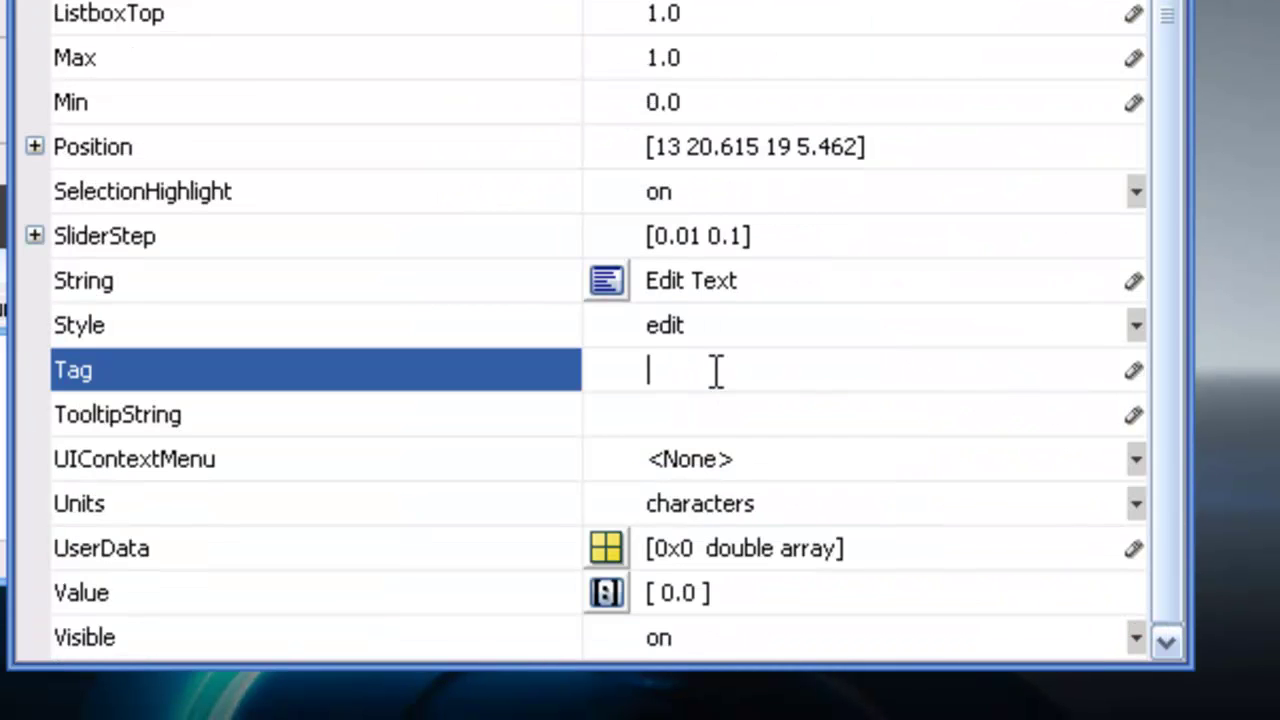
text(x)
click(783, 281)
key(BackSpace)
key(BackSpace)
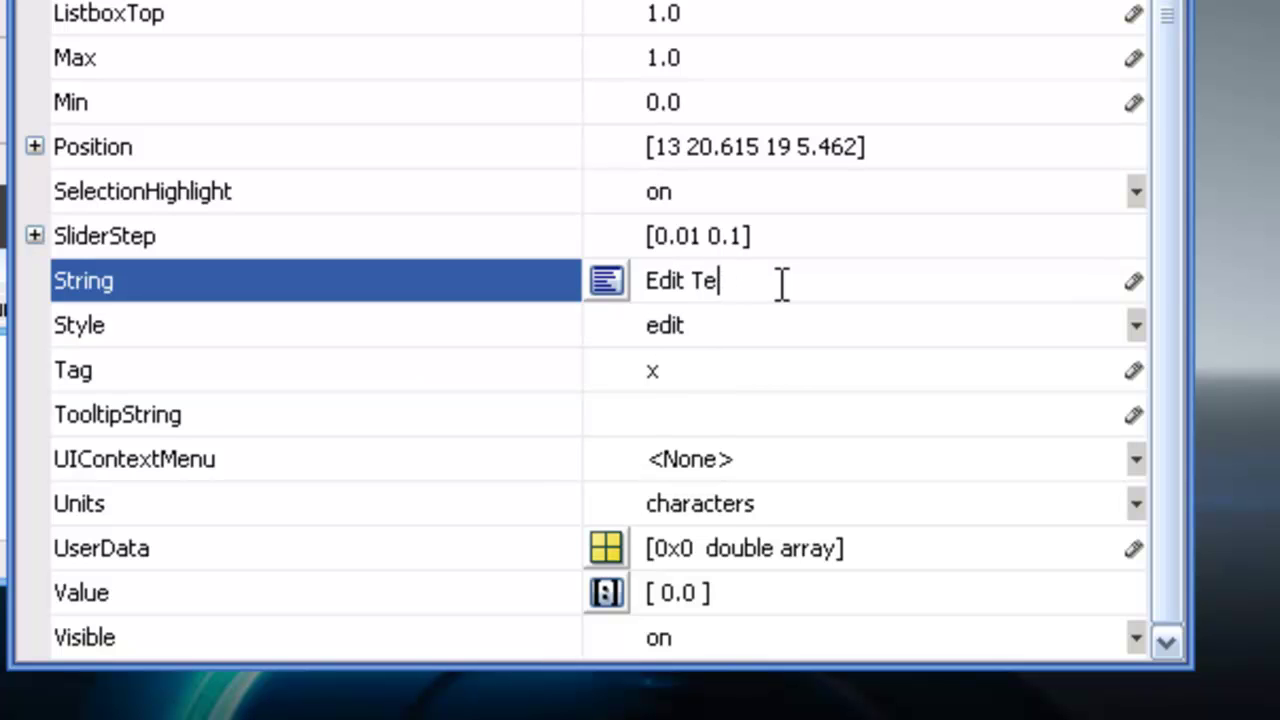
key(BackSpace)
key(BackSpace)
key(BackSpace)
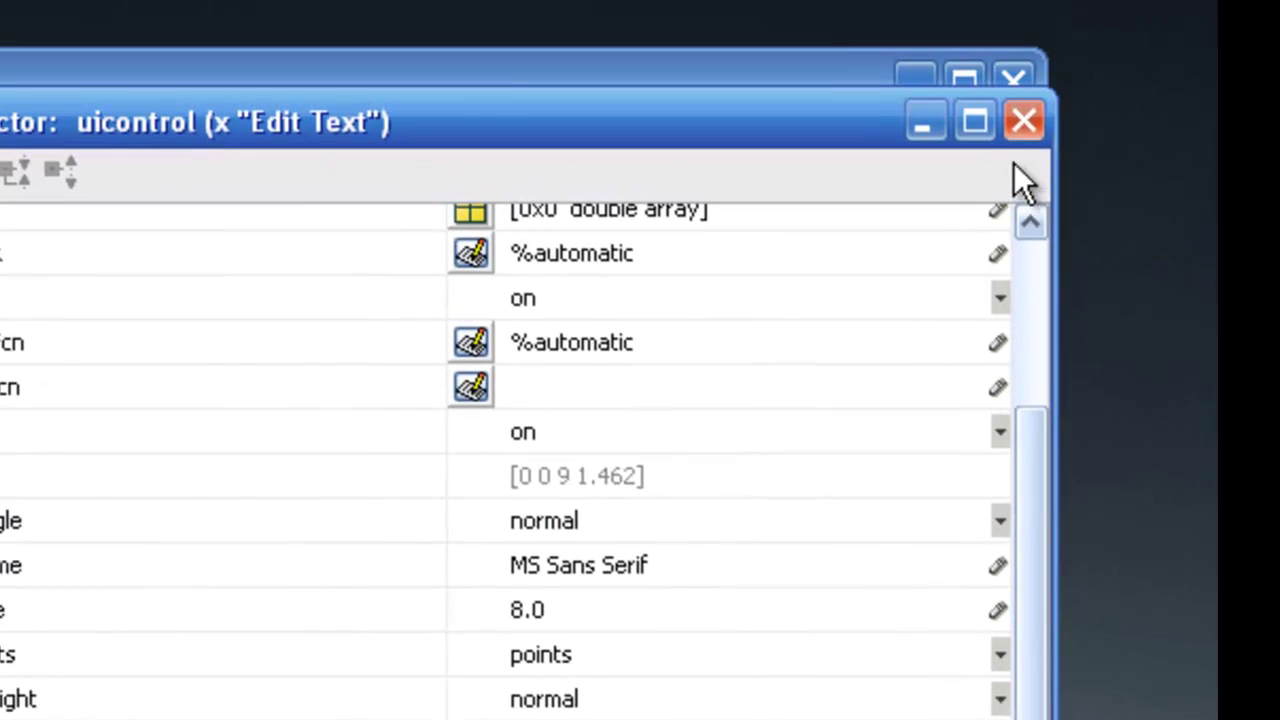
click(1020, 122)
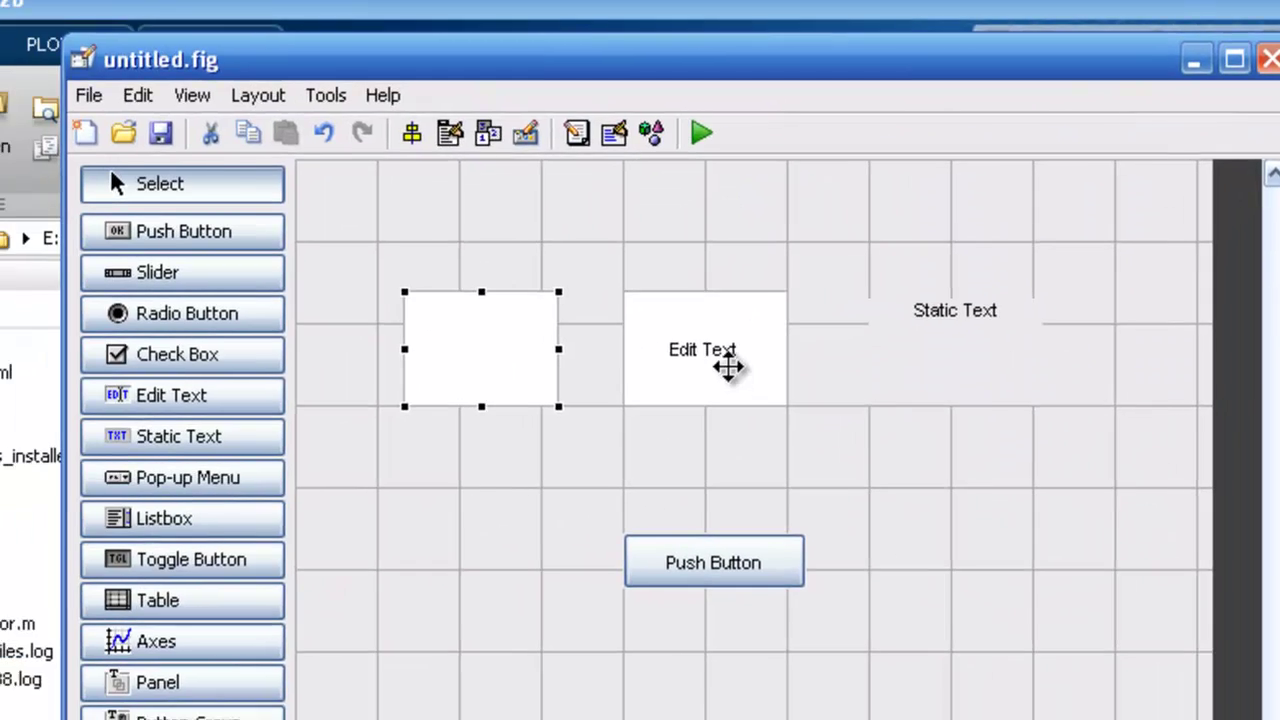
Change the second box's tag from edit2 to y and clear its Edit Text string
double_click(729, 363)
click(893, 556)
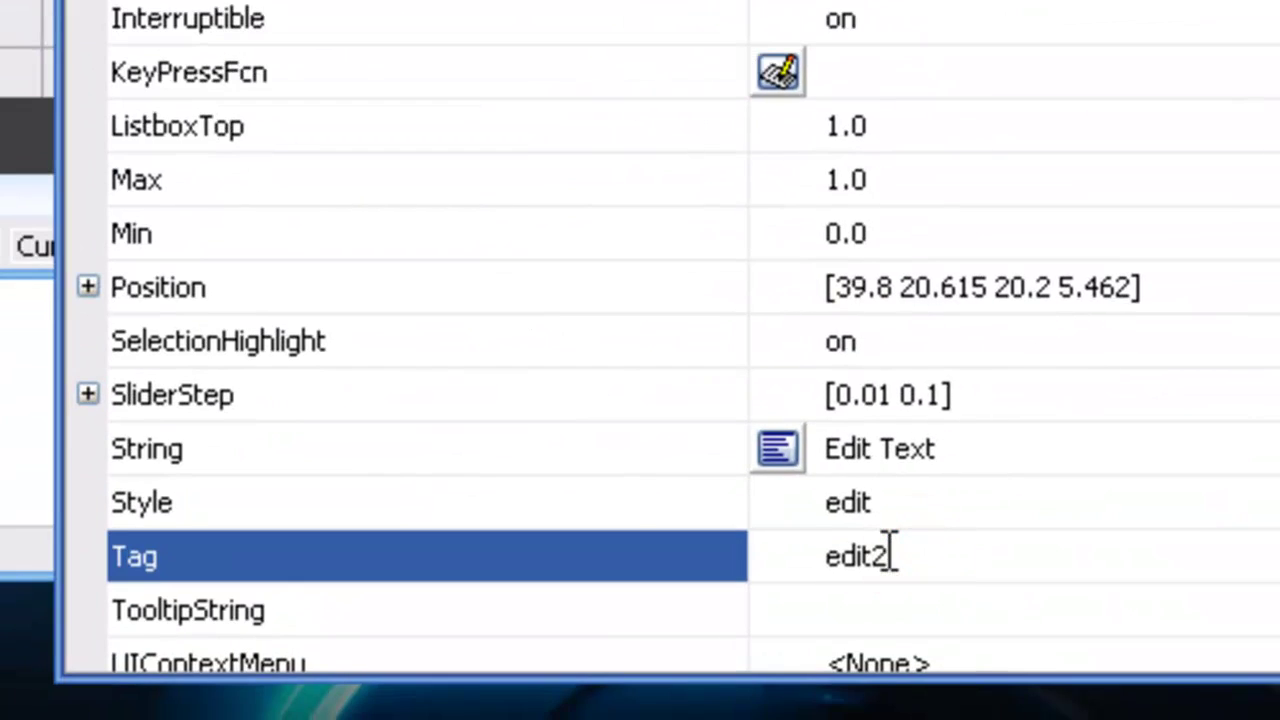
key(BackSpace)
key(BackSpace)
key(BackSpace)
key(BackSpace)
text(y)
click(943, 440)
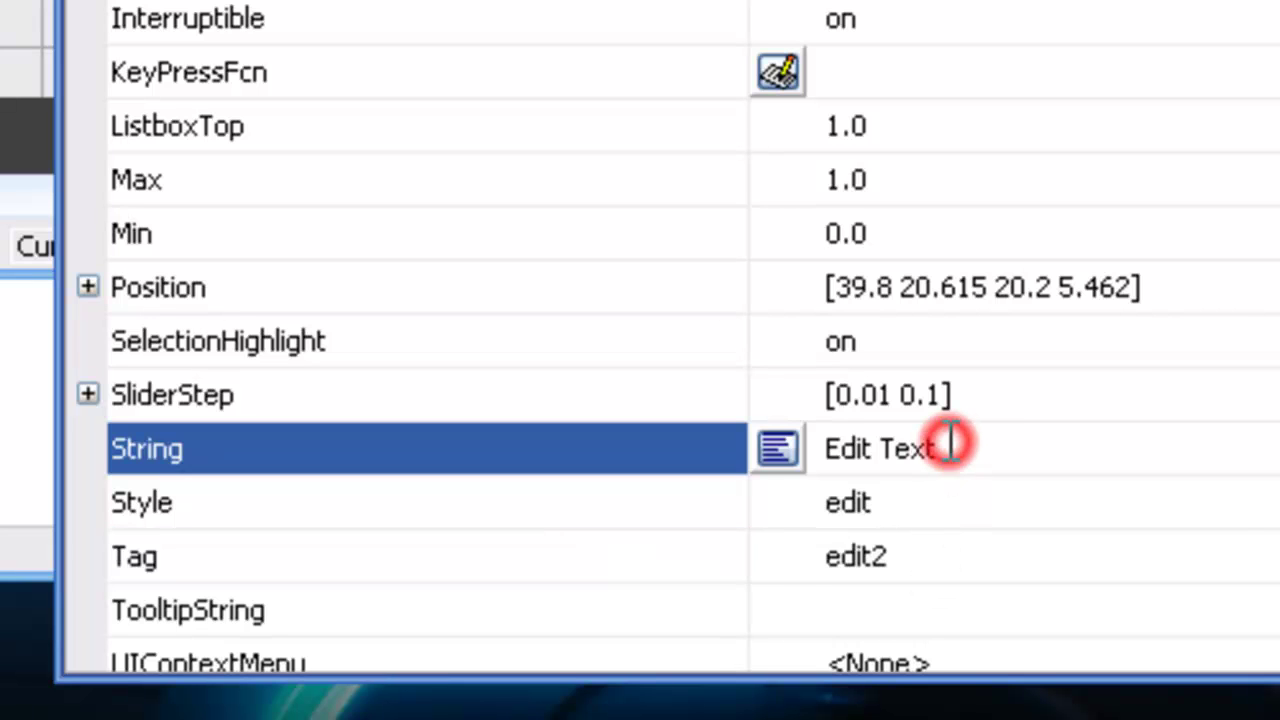
click(952, 447)
key(BackSpace)
key(BackSpace)
key(BackSpace)
key(BackSpace)
key(BackSpace)
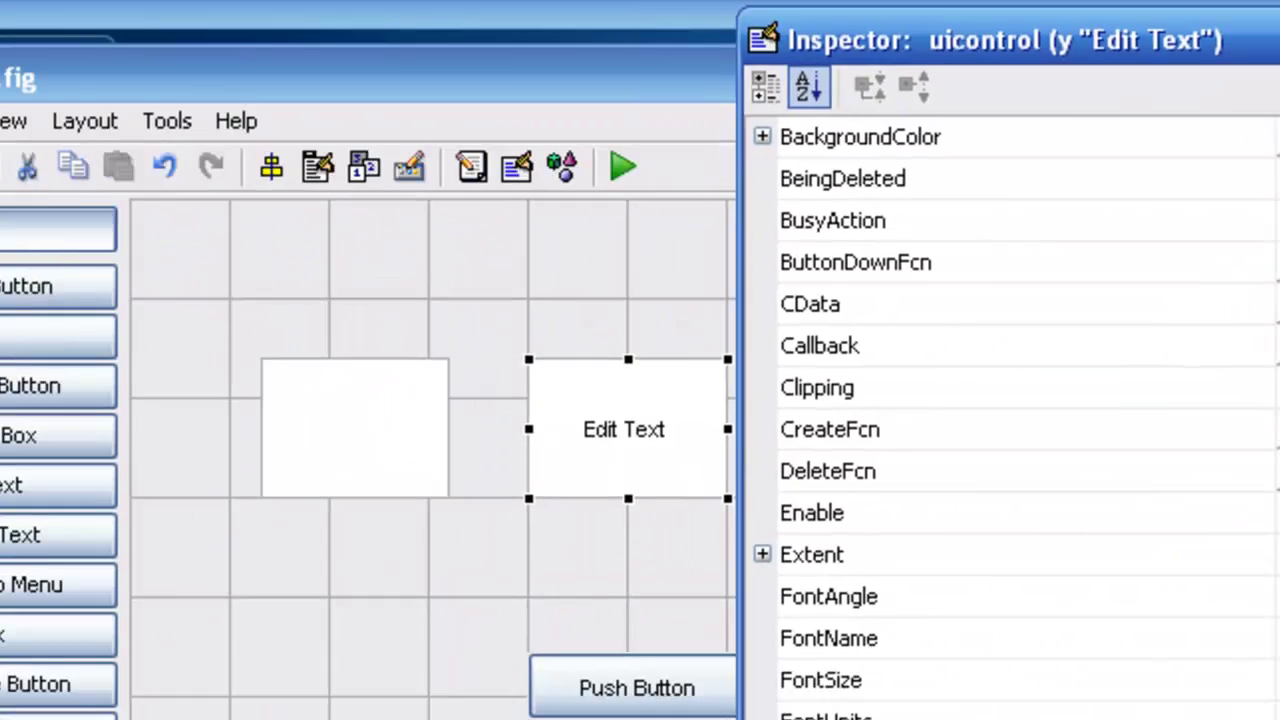
Change the static text's Tag from text1 to z and erase its Static Text caption
click(1086, 571)
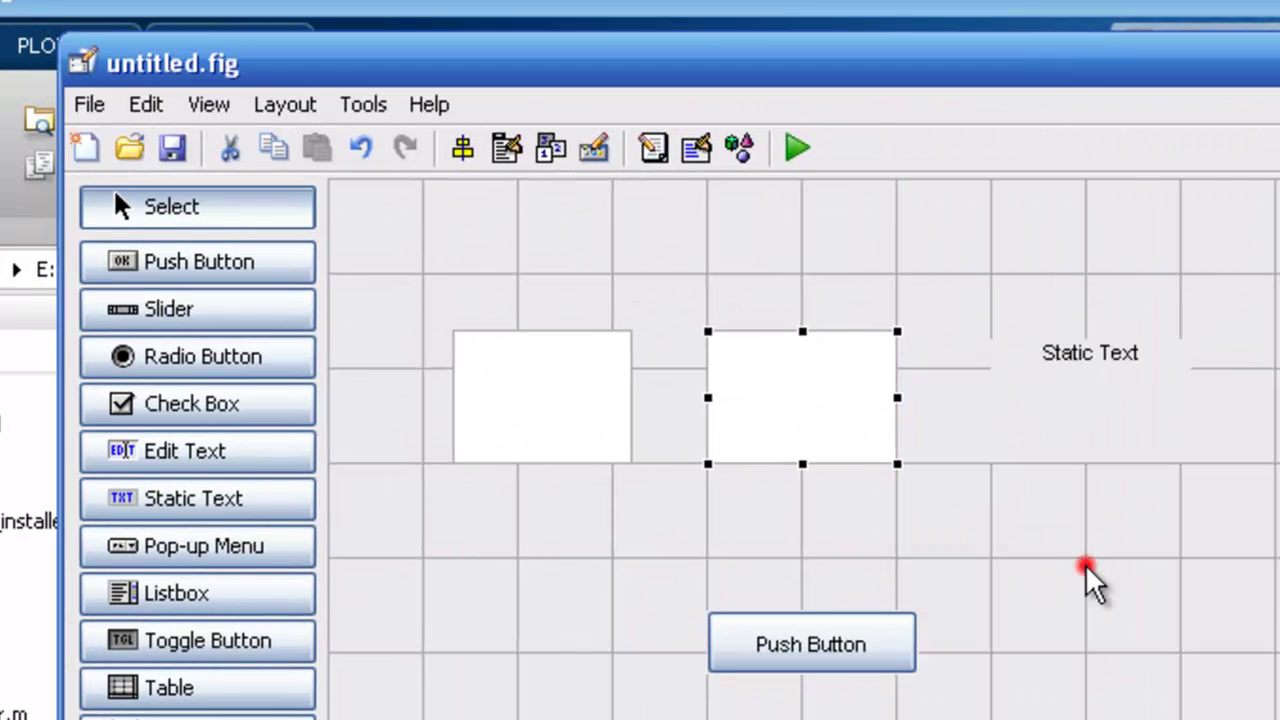
double_click(1095, 408)
click(818, 540)
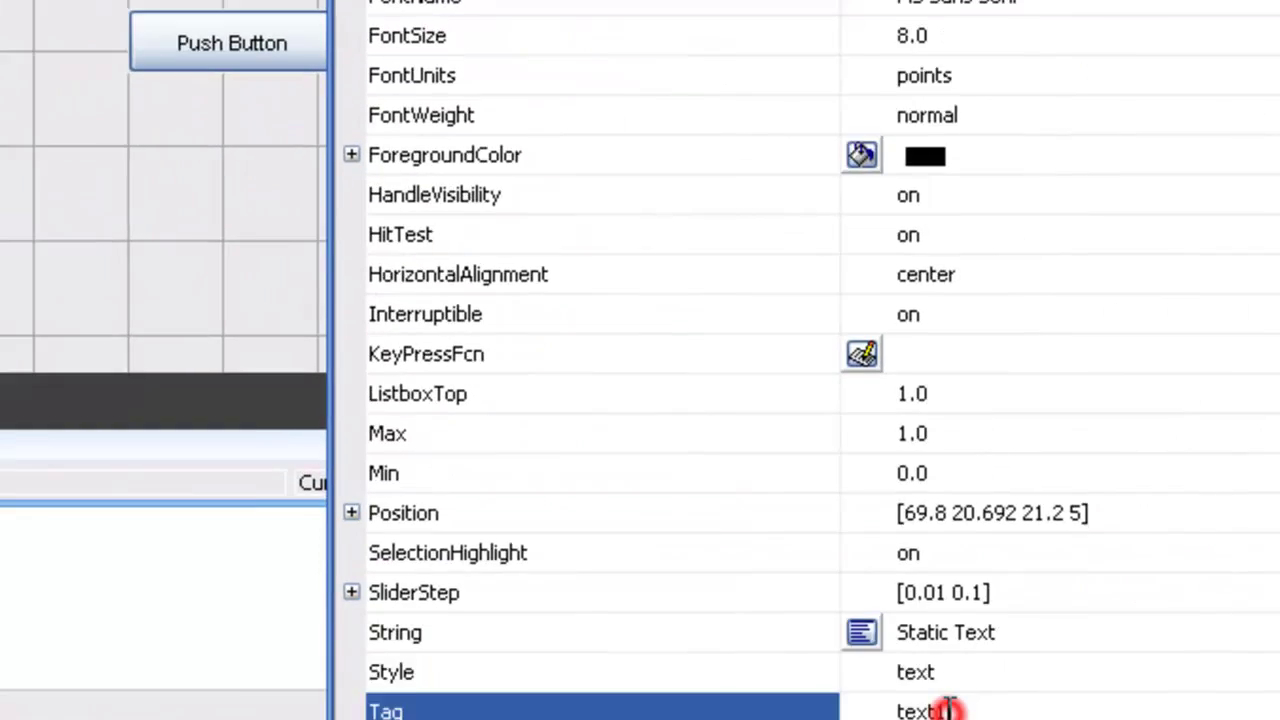
key(BackSpace)
key(BackSpace)
key(BackSpace)
key(BackSpace)
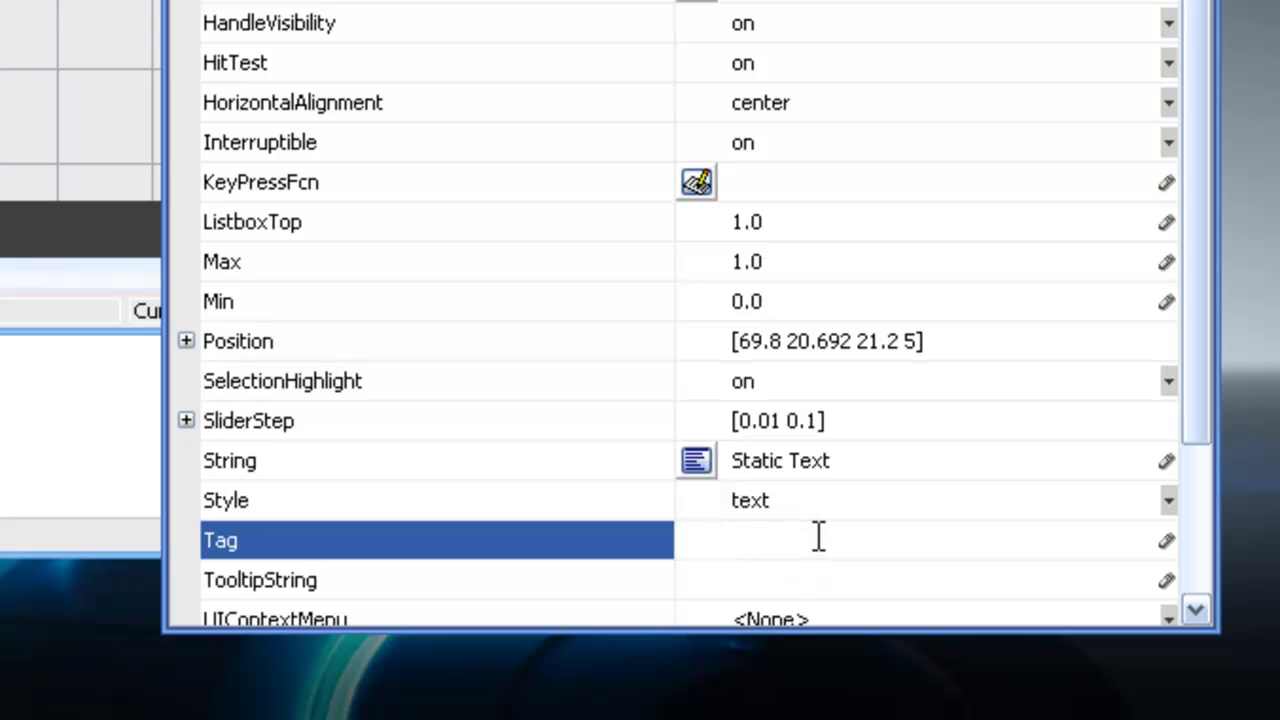
text(z)
click(843, 460)
click(845, 460)
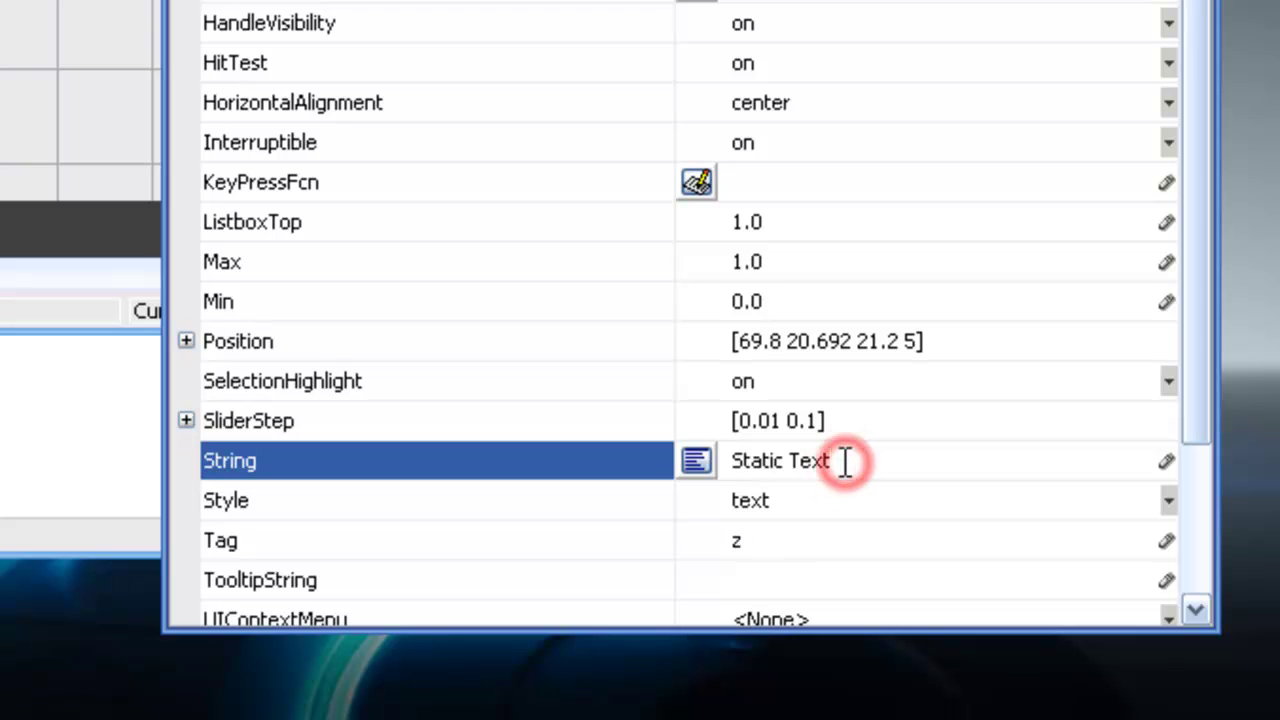
key(BackSpace)
key(BackSpace)
key(BackSpace)
key(BackSpace)
key(BackSpace)
key(BackSpace)
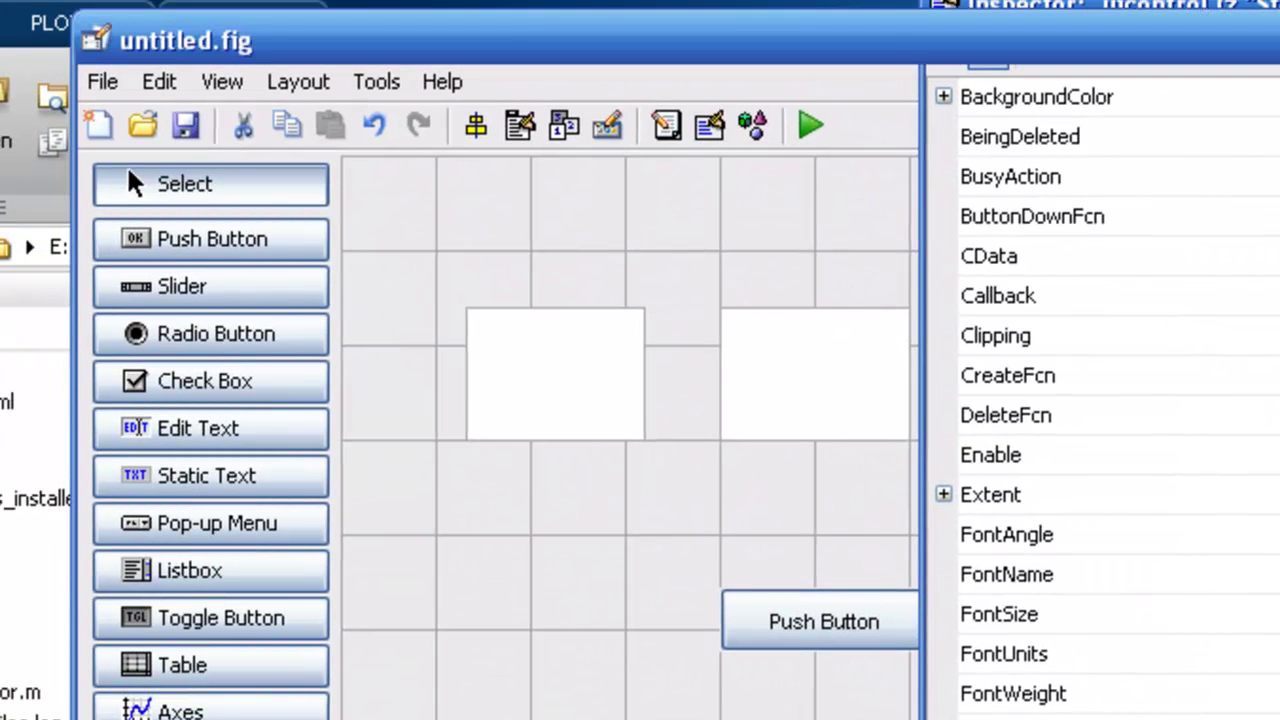
Replace the push button's Tag pushbutton1 with add in the Property Inspector
click(1118, 668)
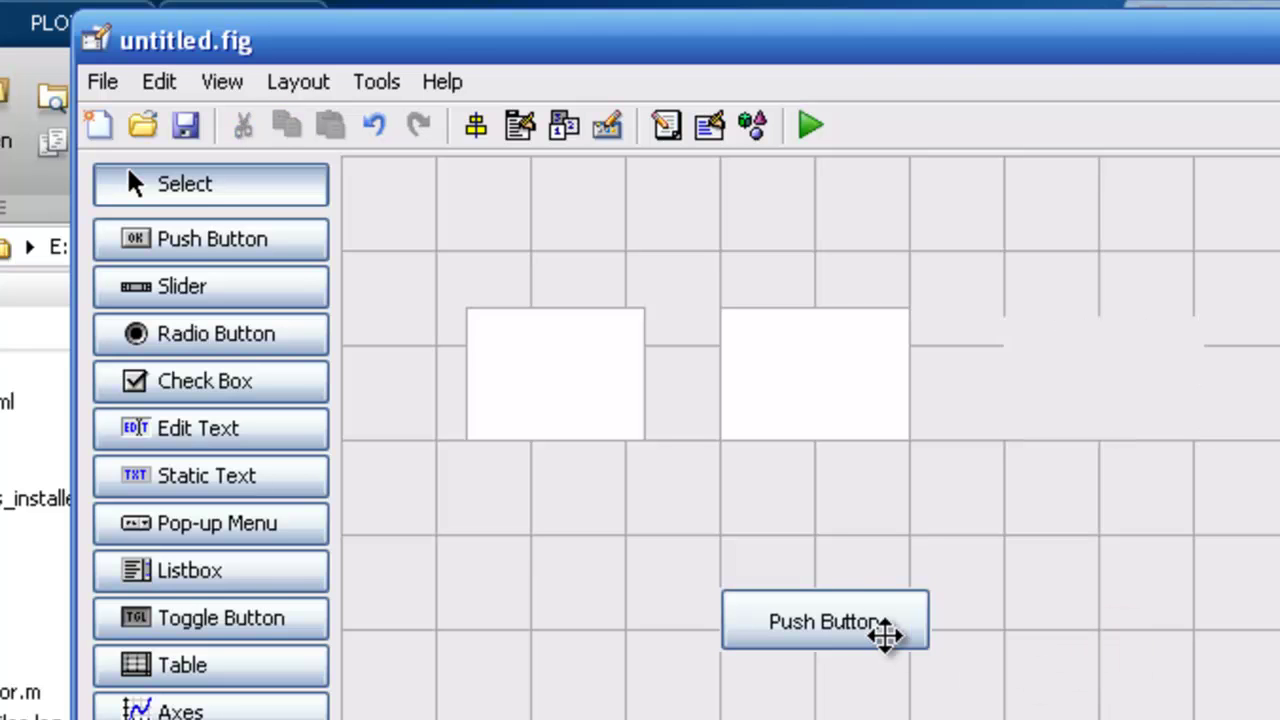
double_click(871, 632)
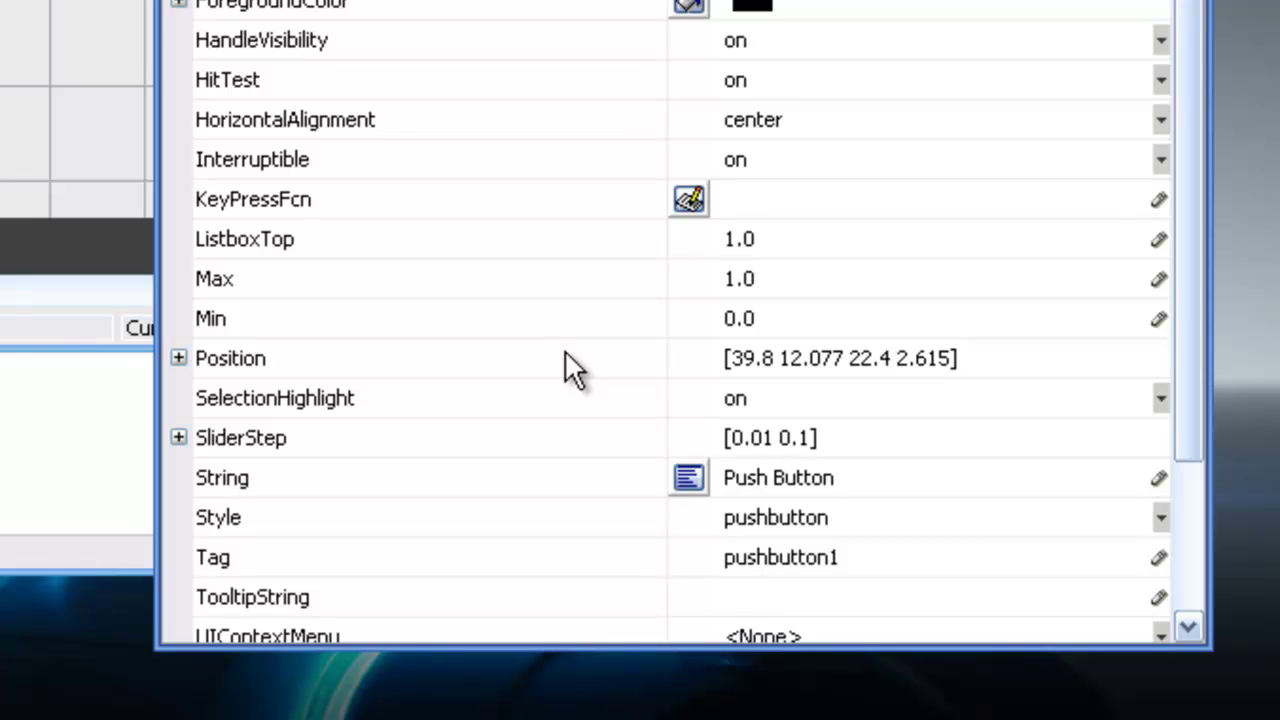
click(846, 557)
double_click(846, 557)
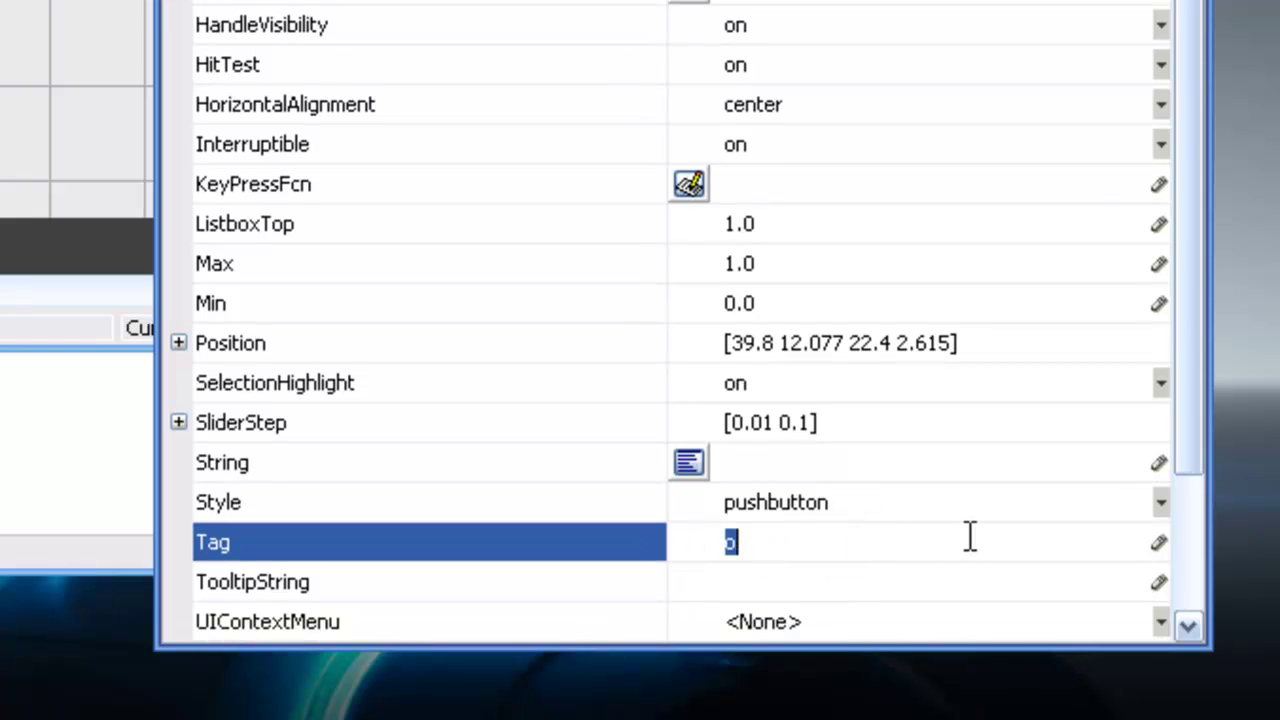
text(add)
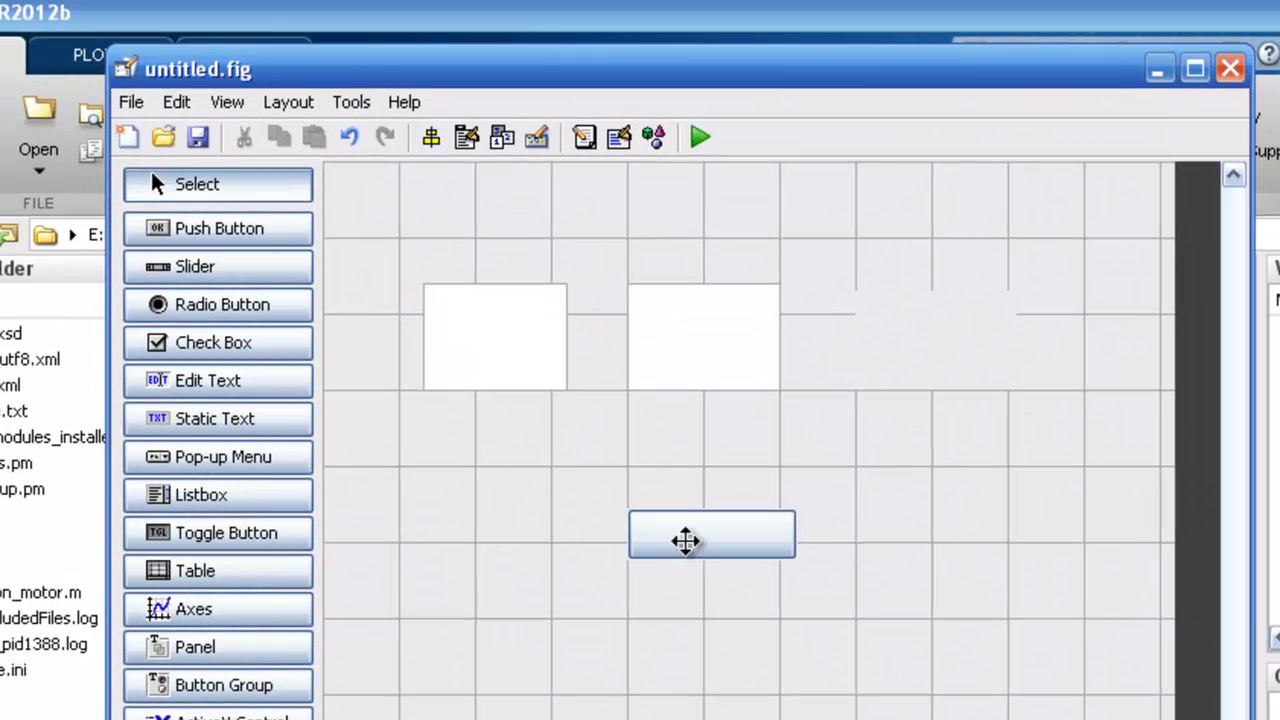
Save the GUI layout as calculator via File > Save As, generating calculator.m
click(145, 108)
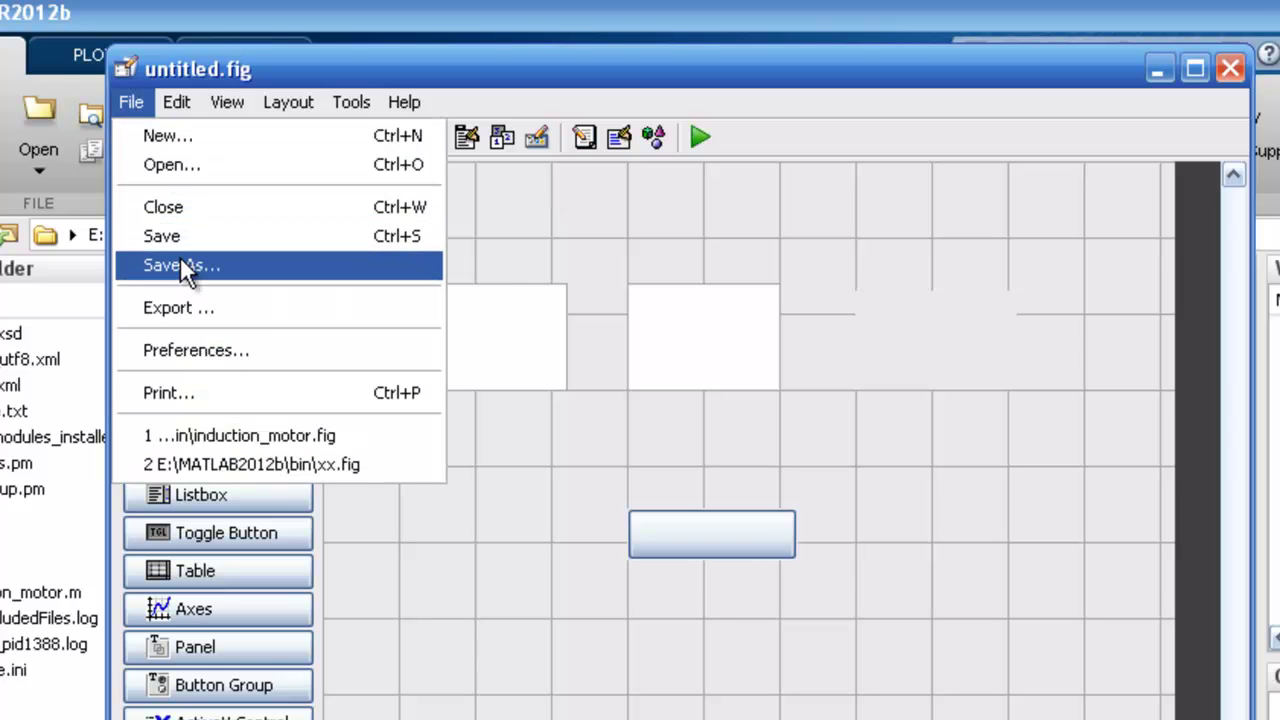
click(183, 262)
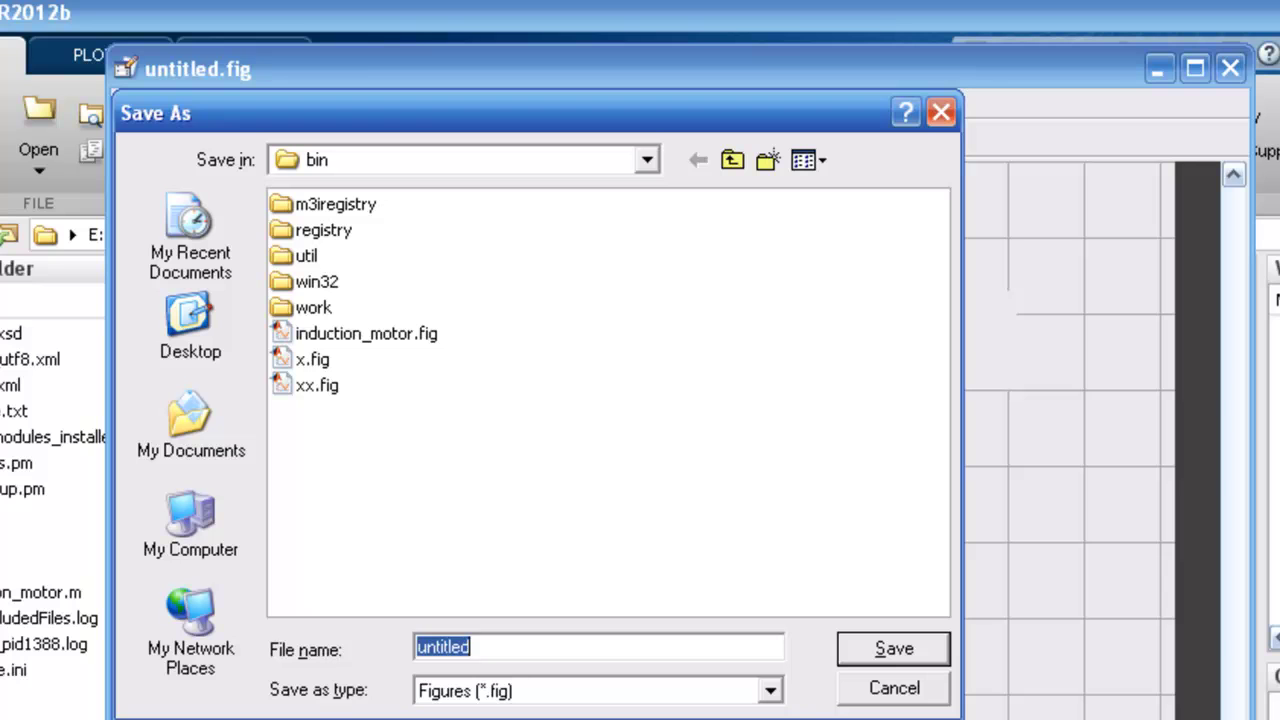
text(calculator)
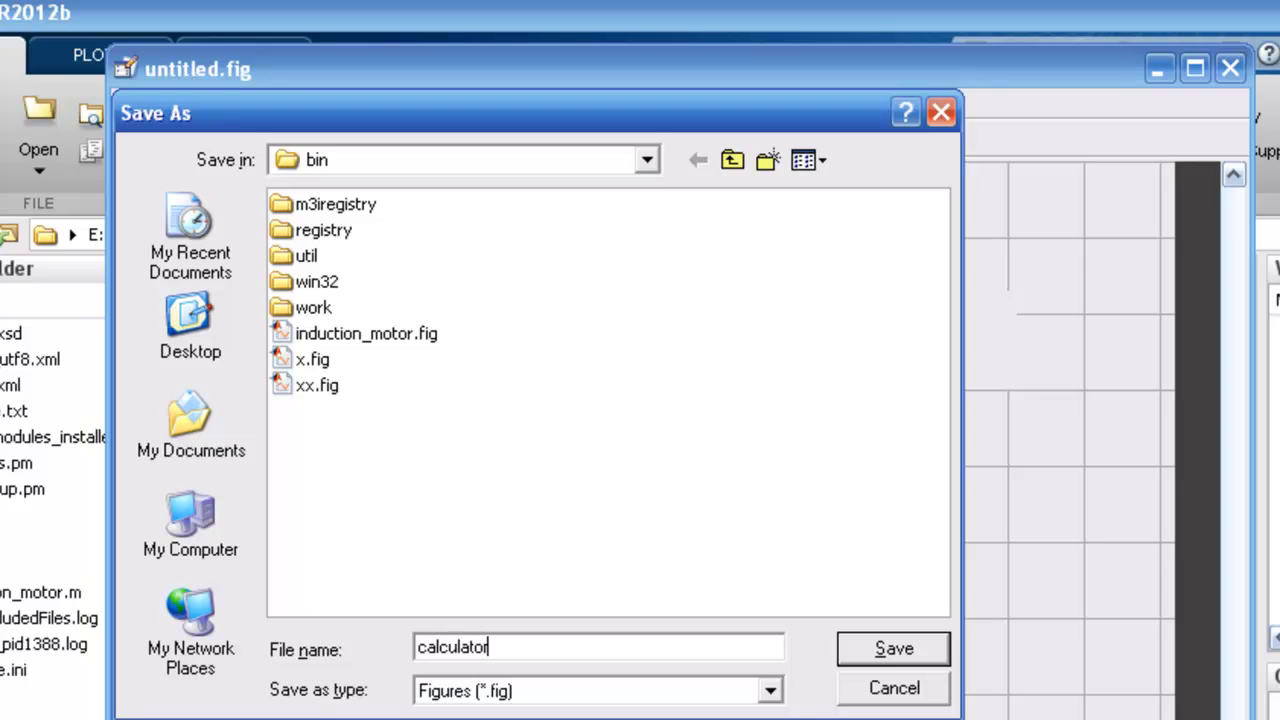
key(Return)
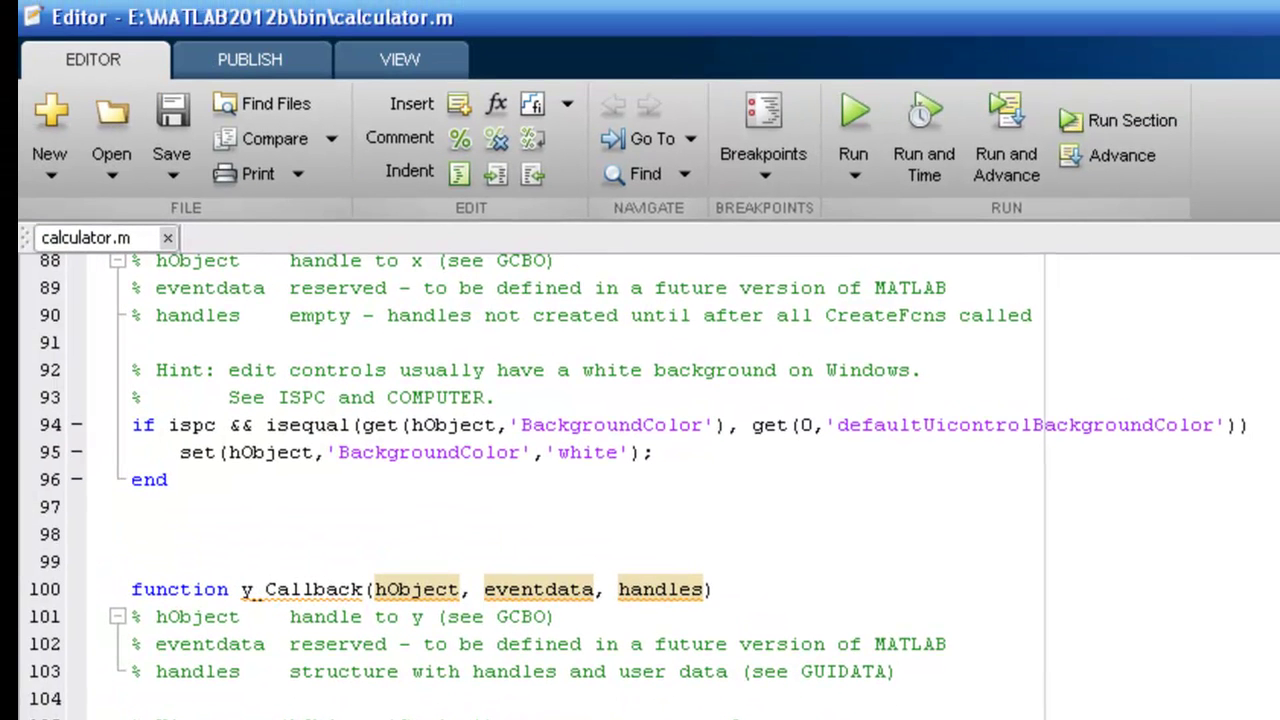
Jump to add_Callback in calculator.m and place the cursor after its comments
click(696, 132)
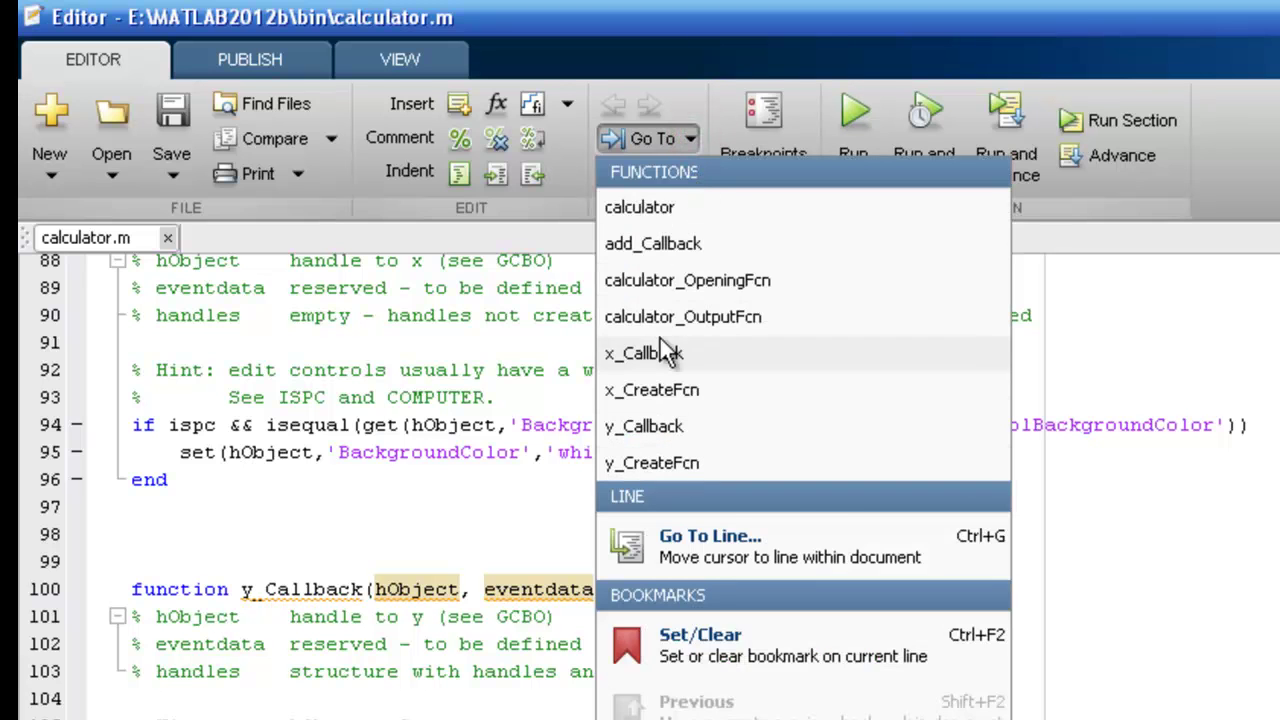
click(645, 243)
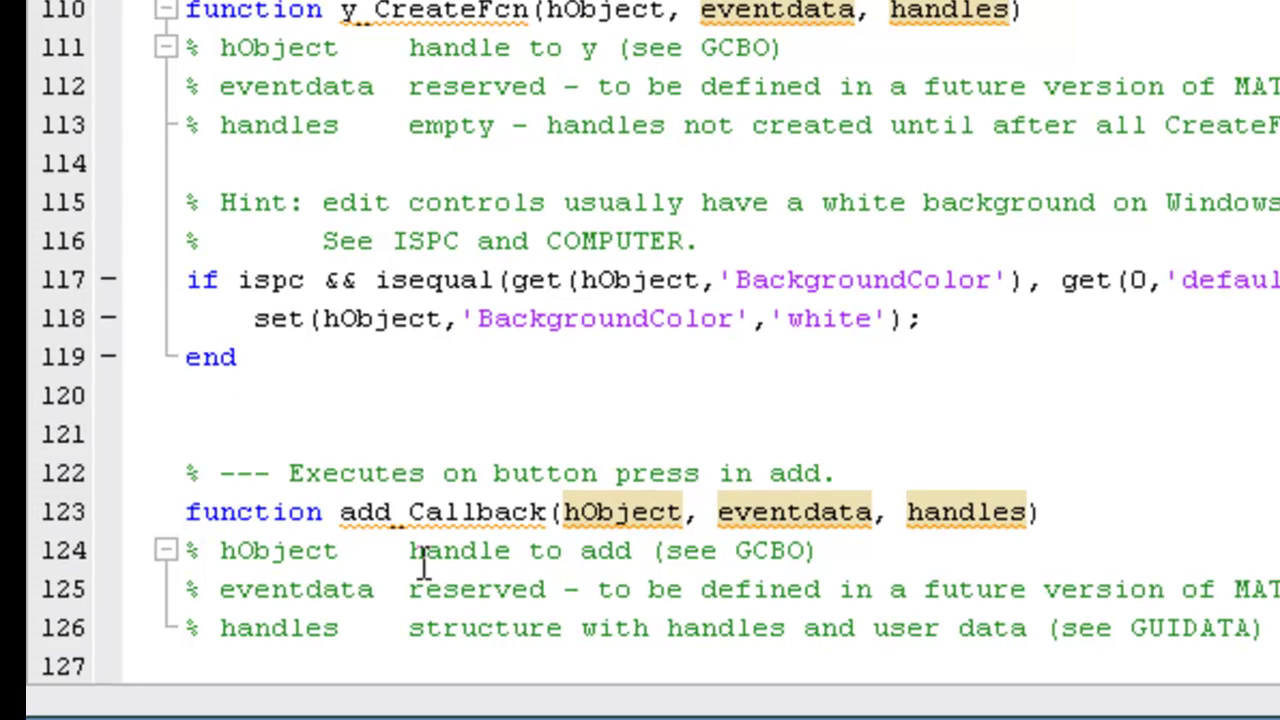
click(1268, 627)
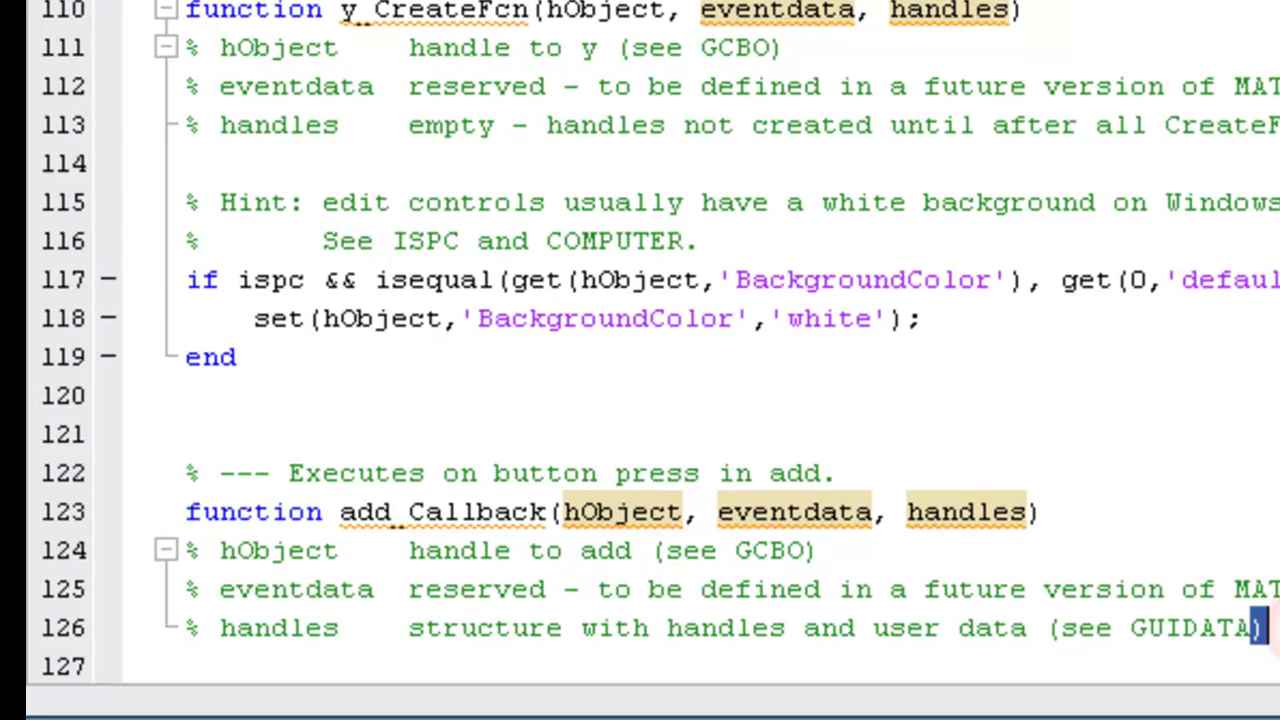
Add a=get(handles.x,'string'); b=get(handles.y,'string'); c=a+b; to add_Callback, fixing typos
key(Return)
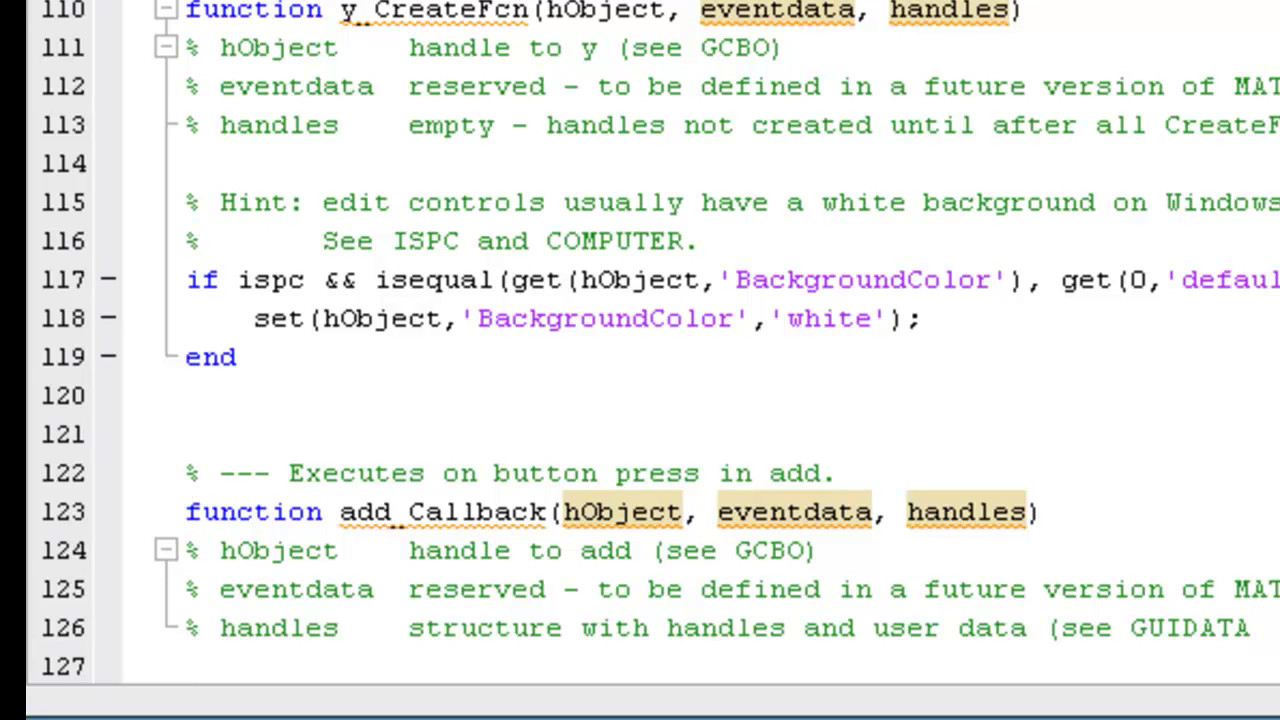
text(a=)
text(get)
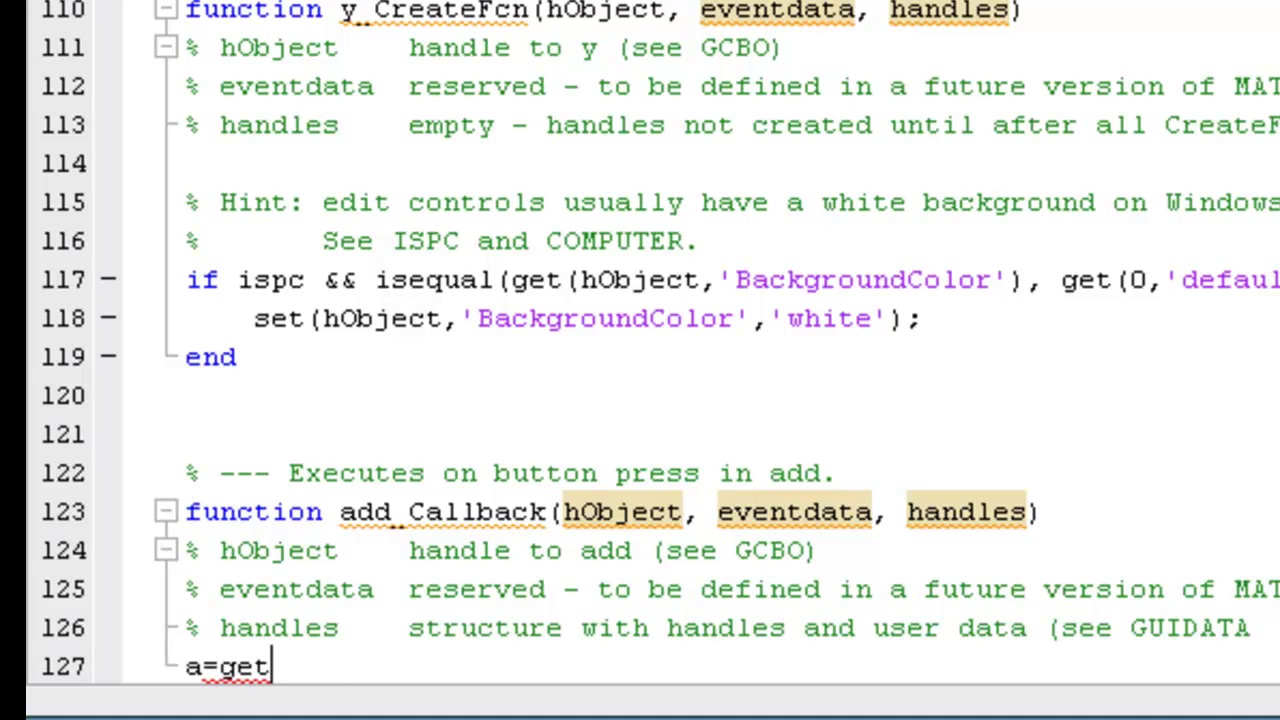
text((handles)
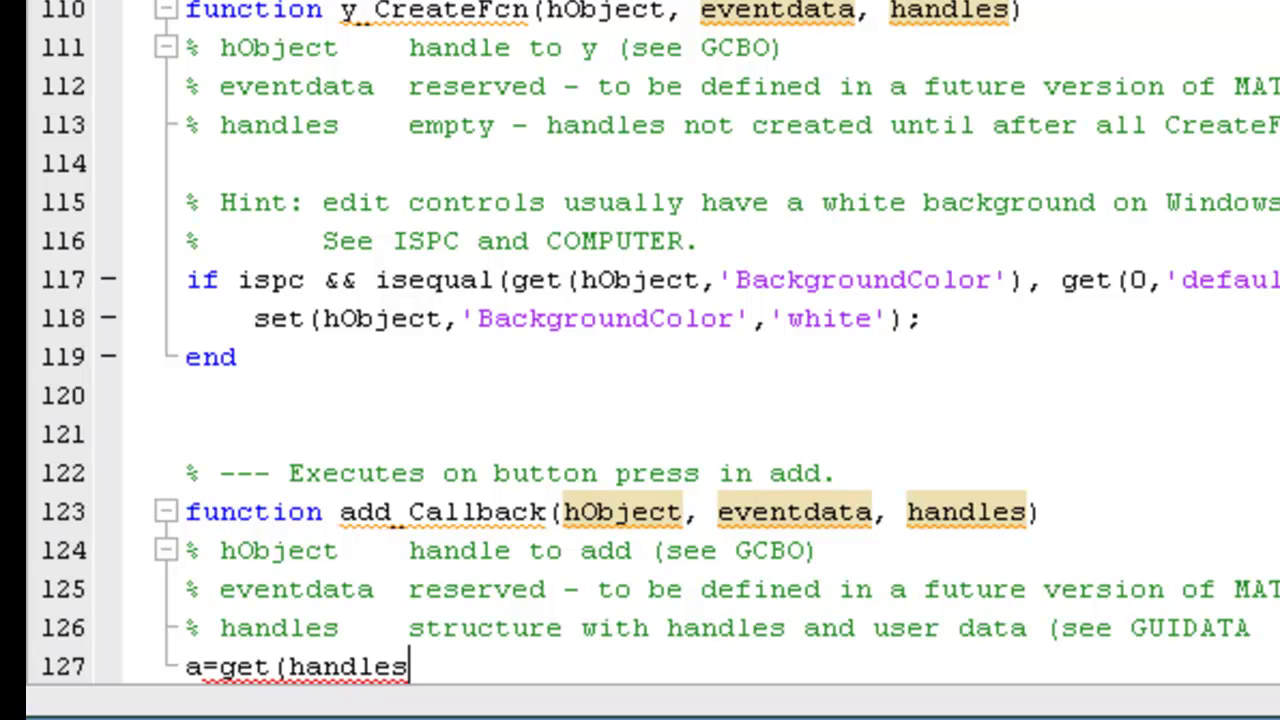
text(.)
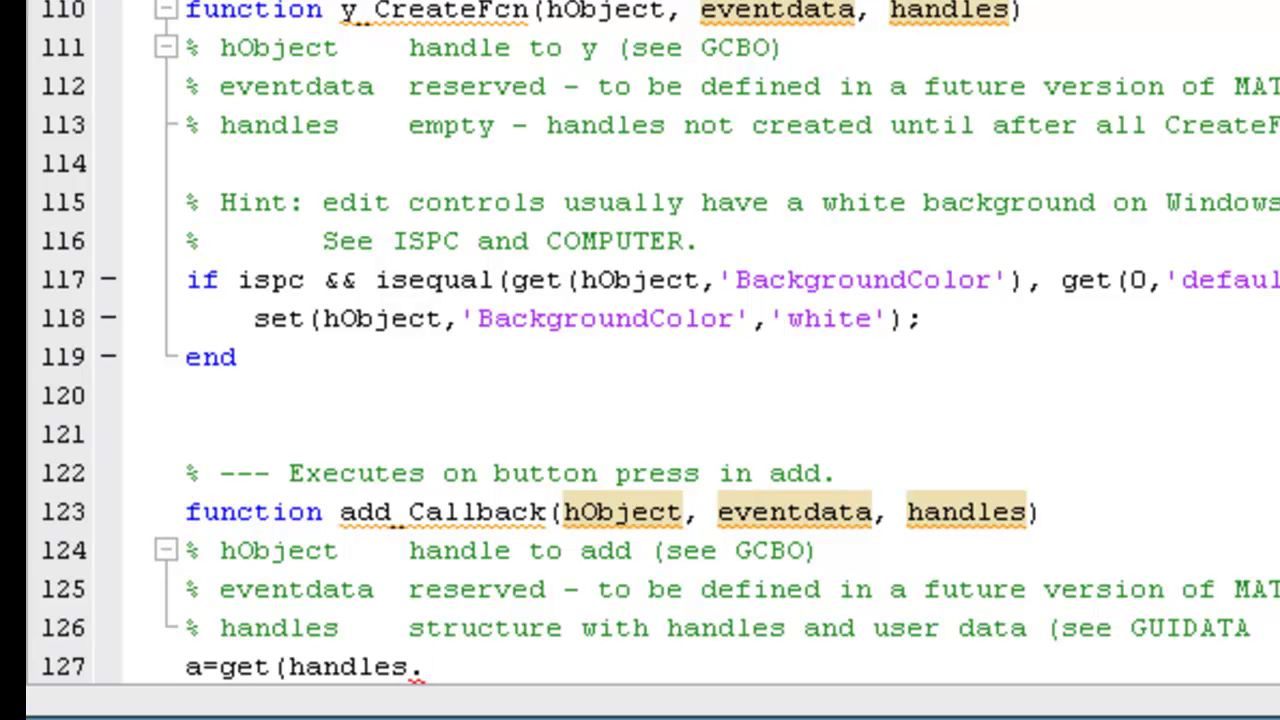
text(x)
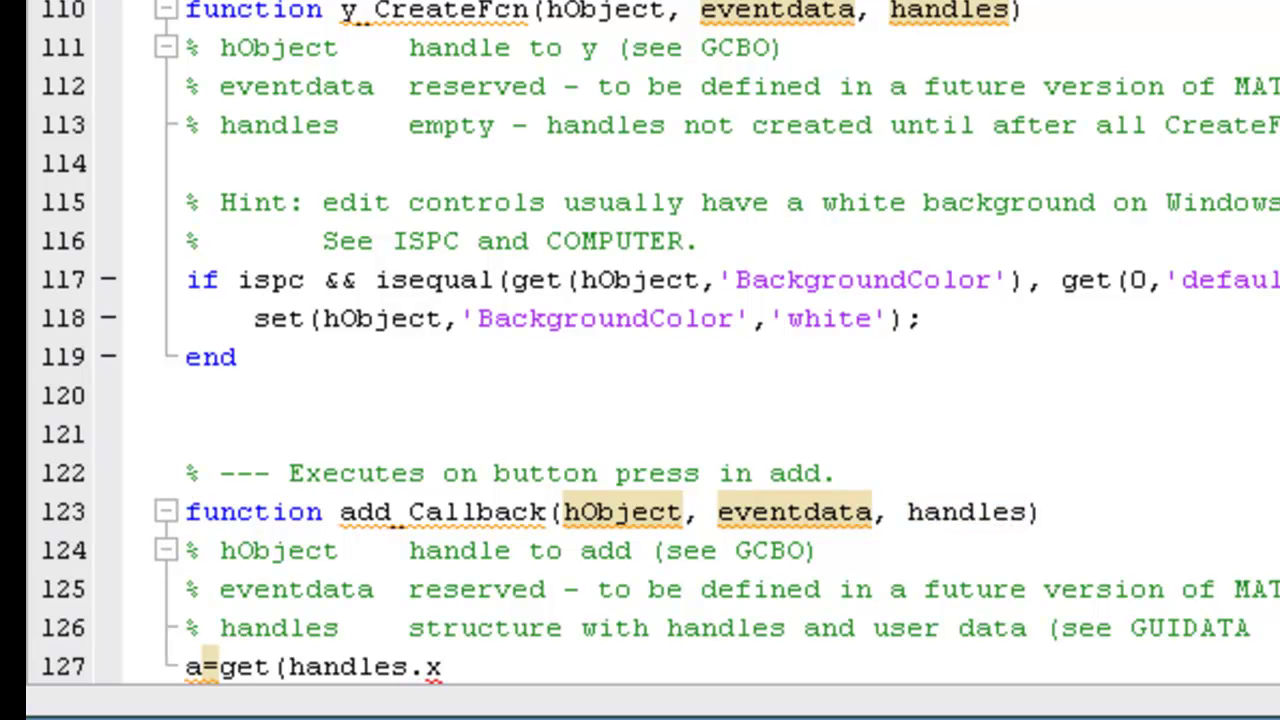
text(,')
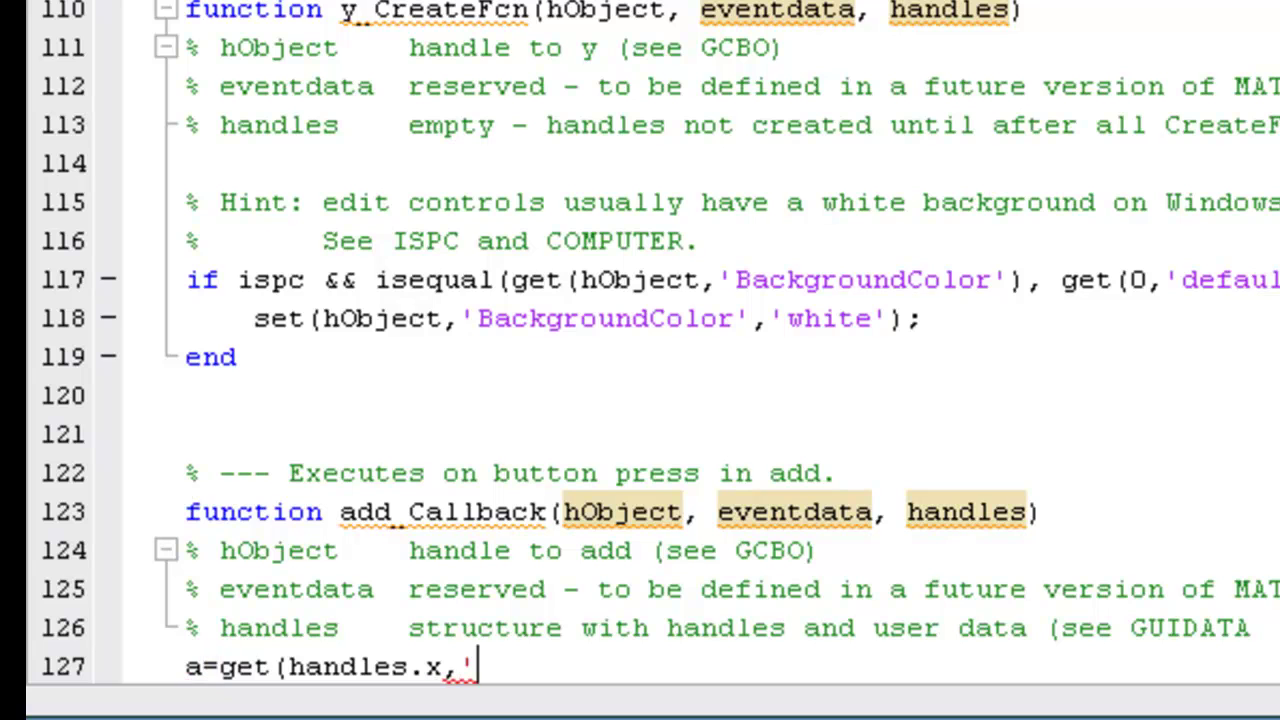
text(string')
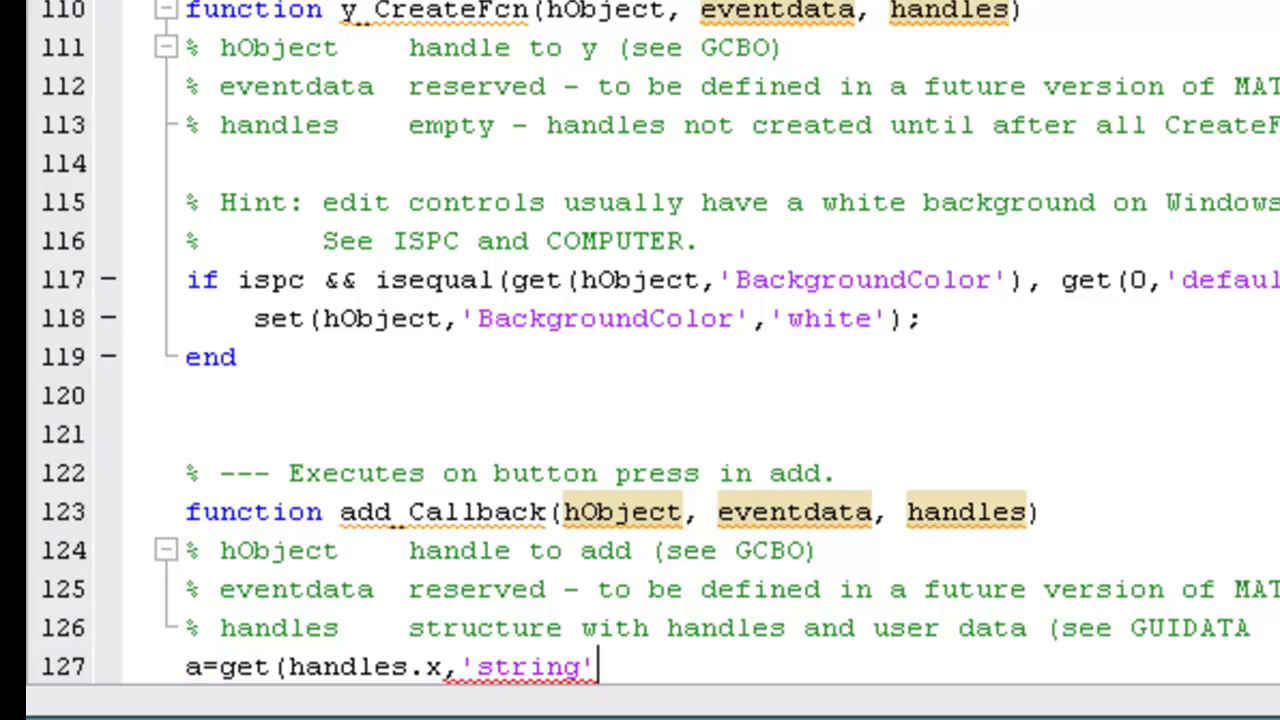
text();)
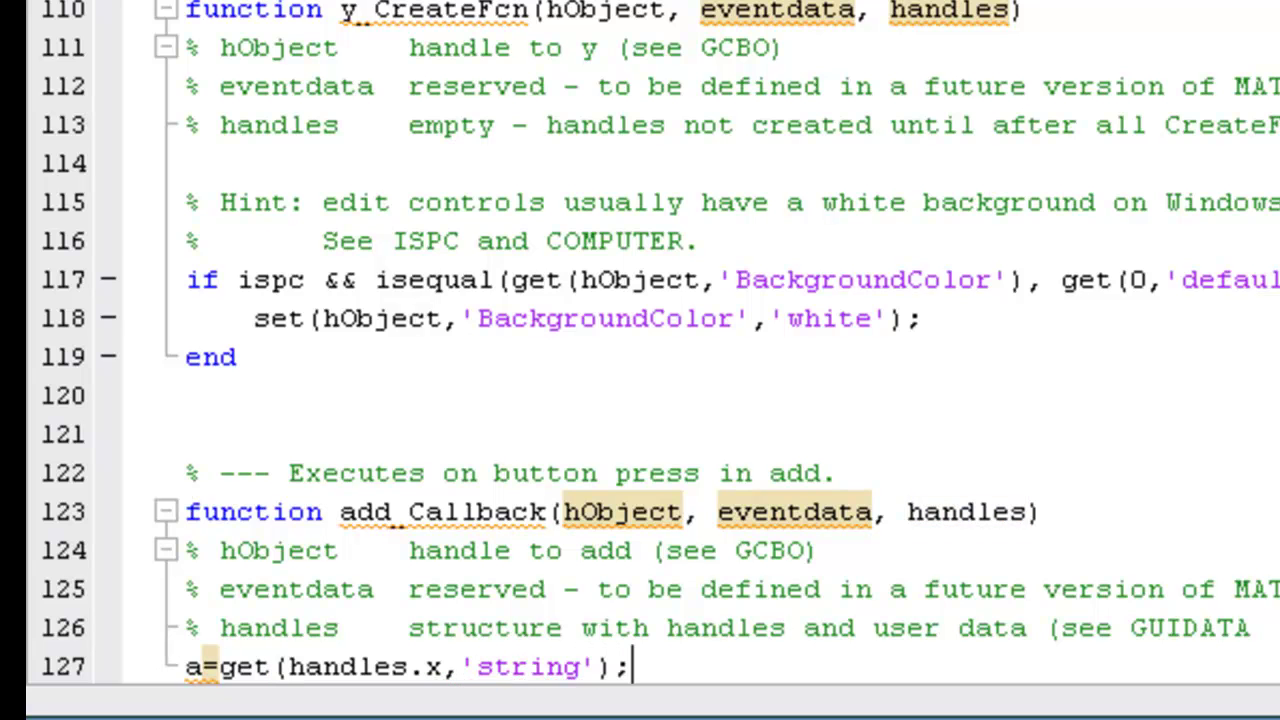
key(Return)
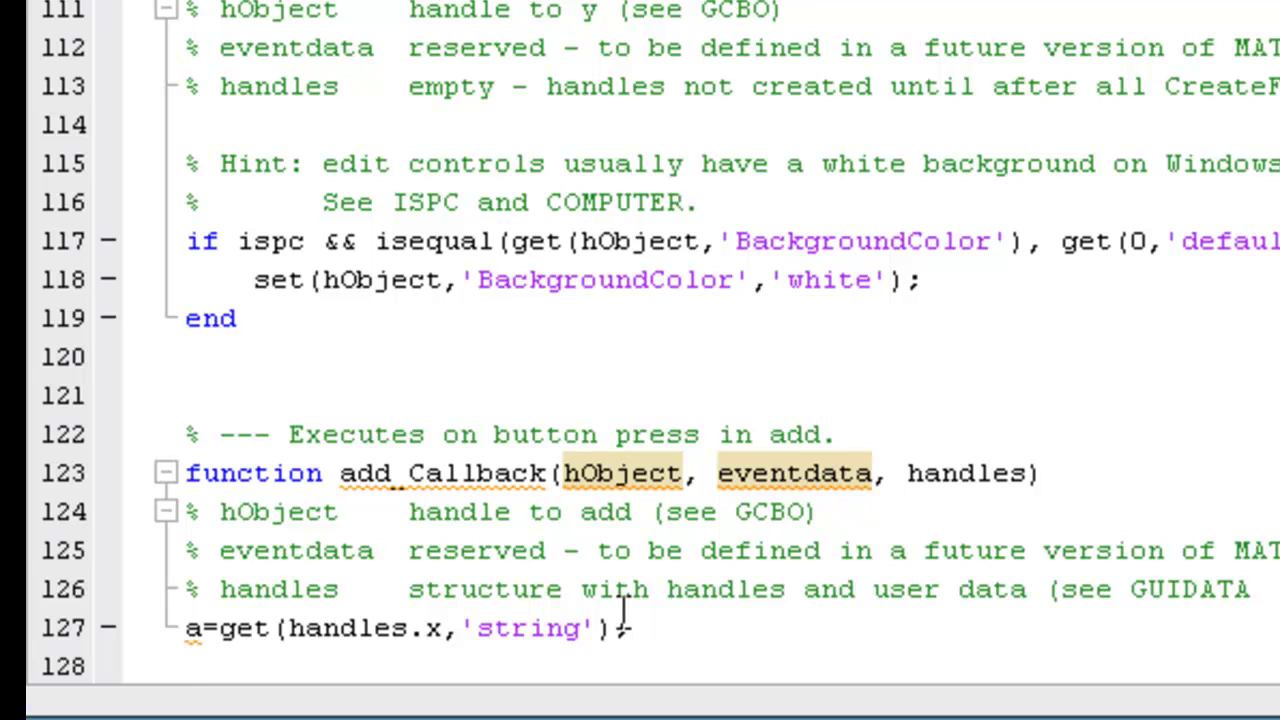
text(b=get*)
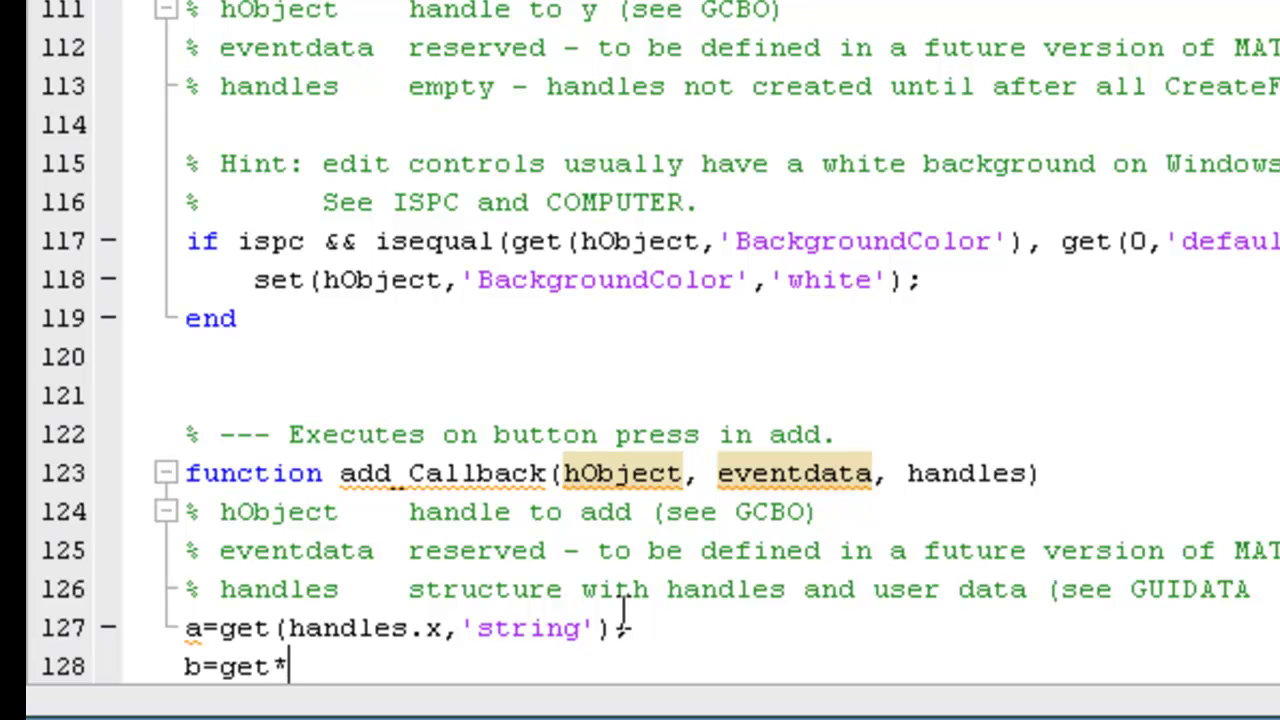
text((han)
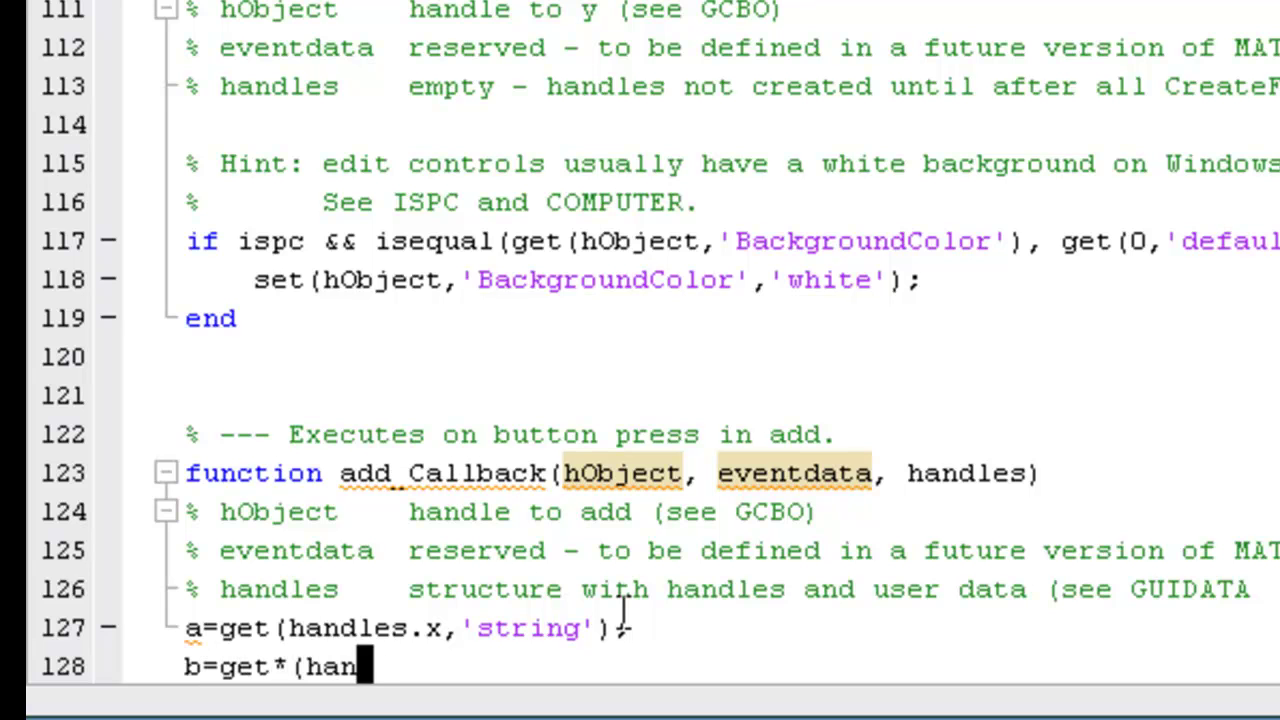
text(dles.y,')
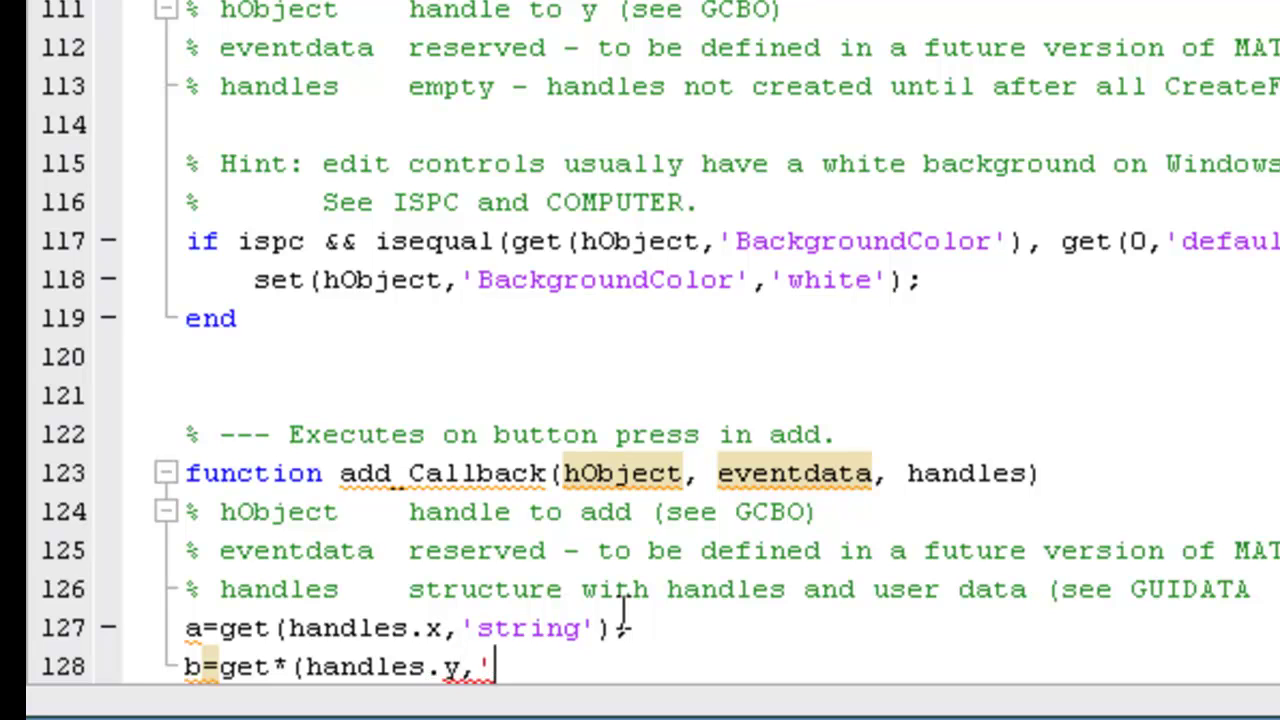
text(stri)
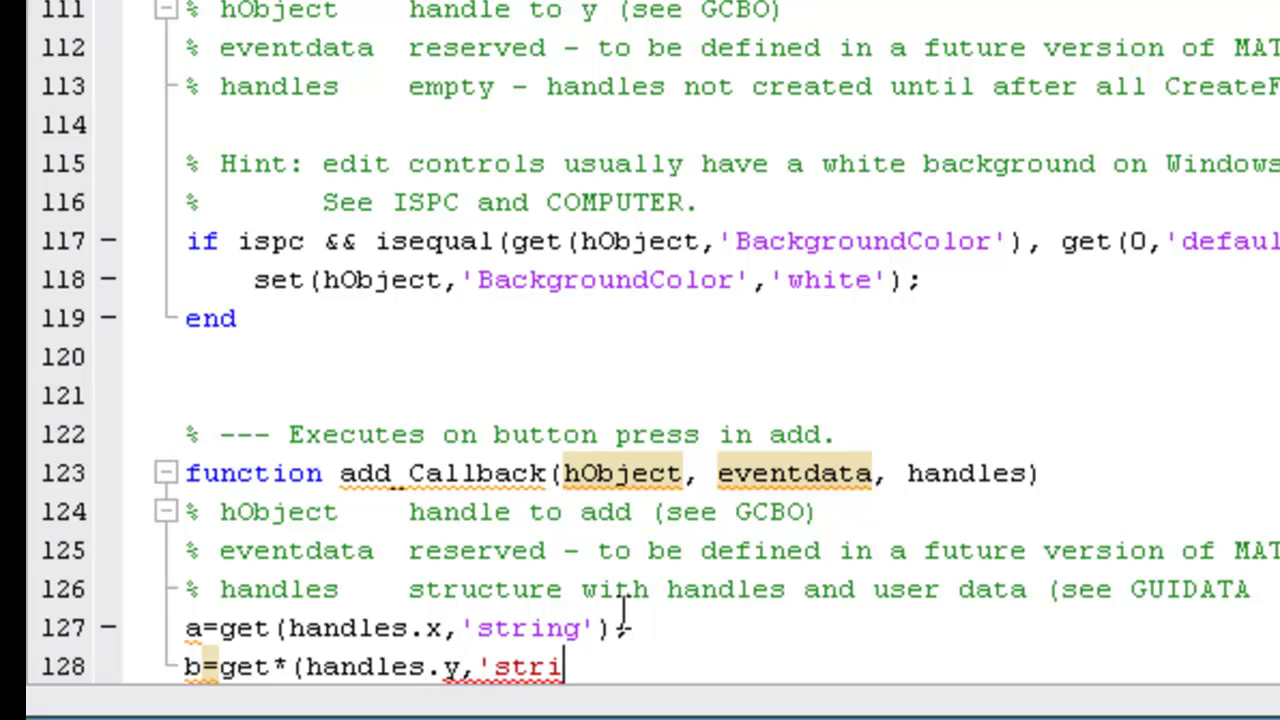
text(ng'))
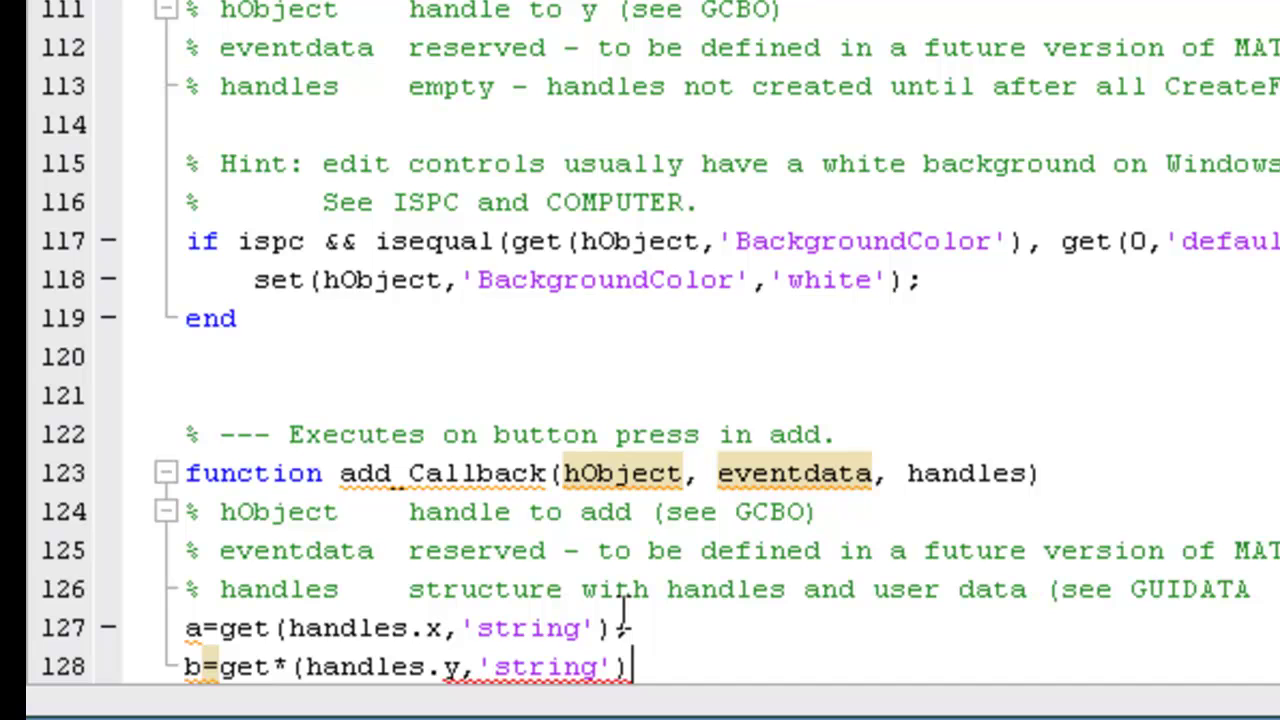
text(;)
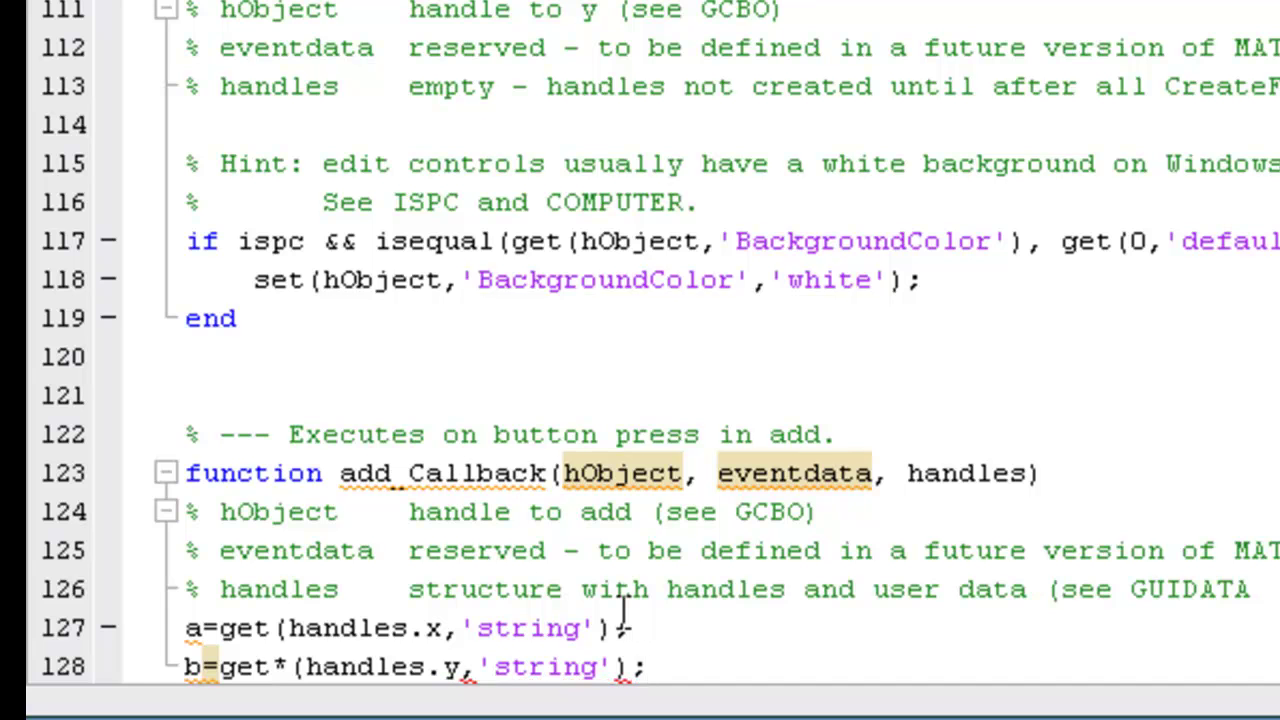
key(Return)
text(c=)
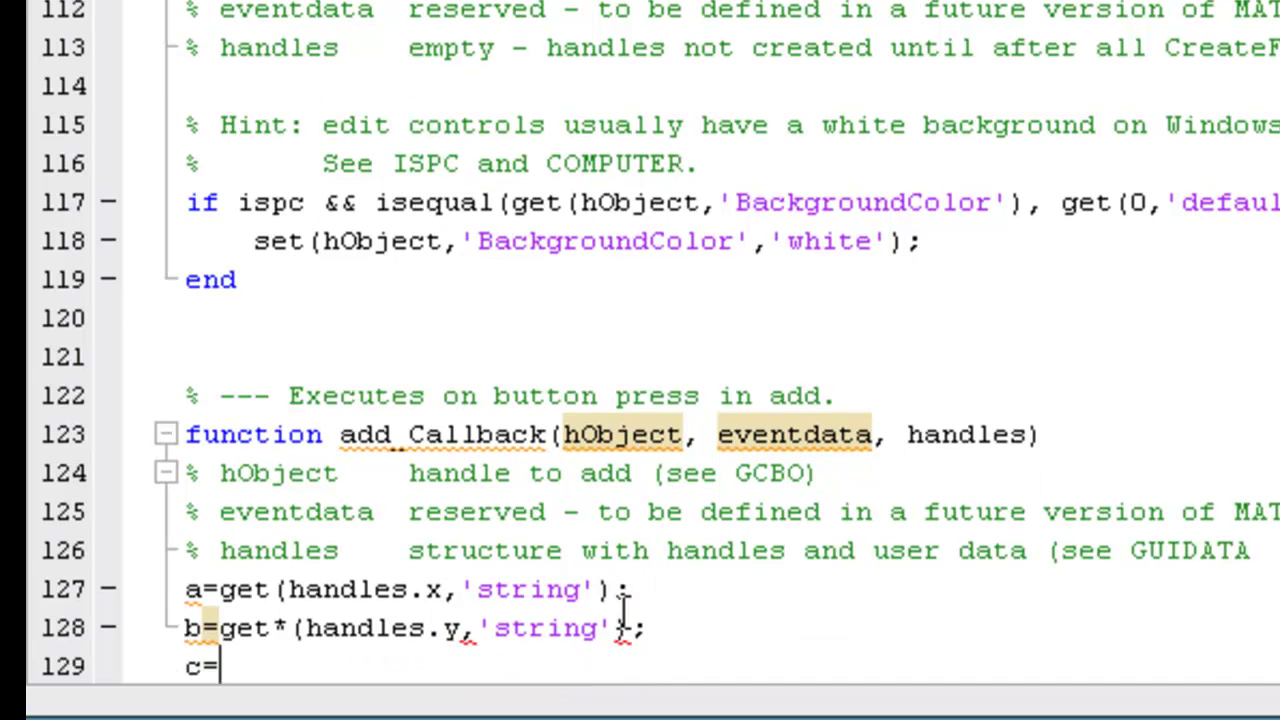
text(a+b)
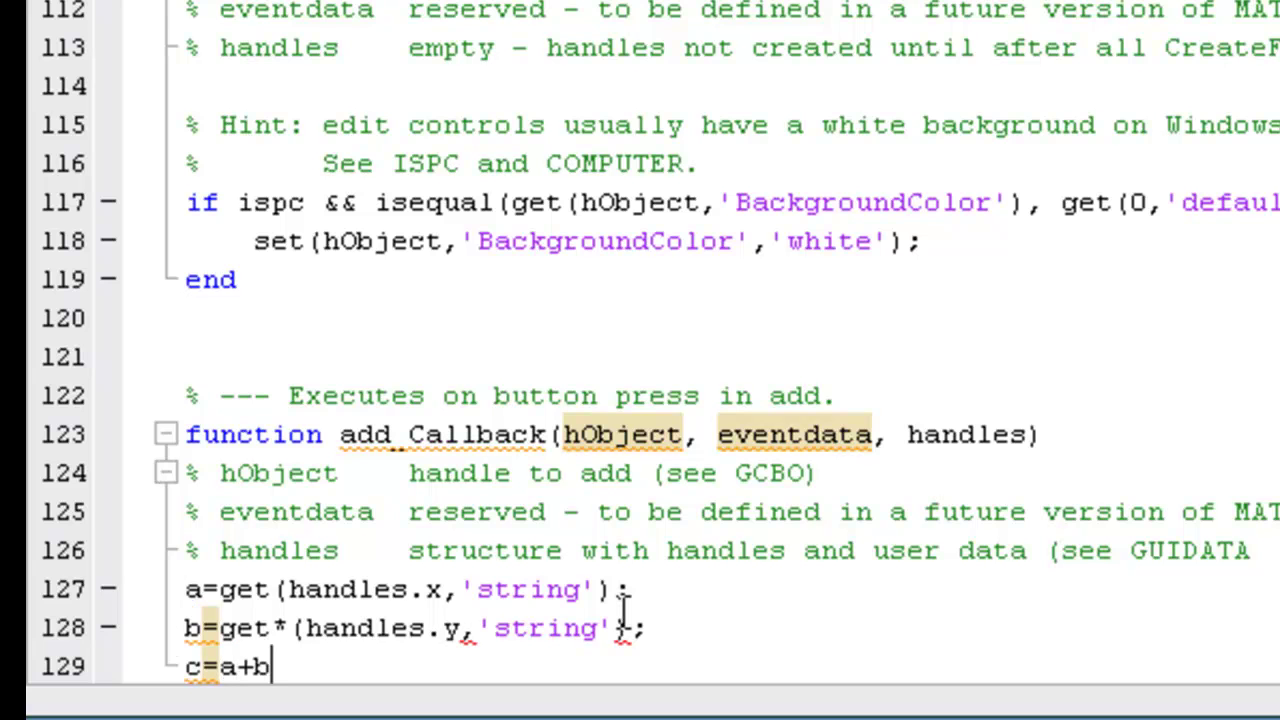
text(;)
key(Return)
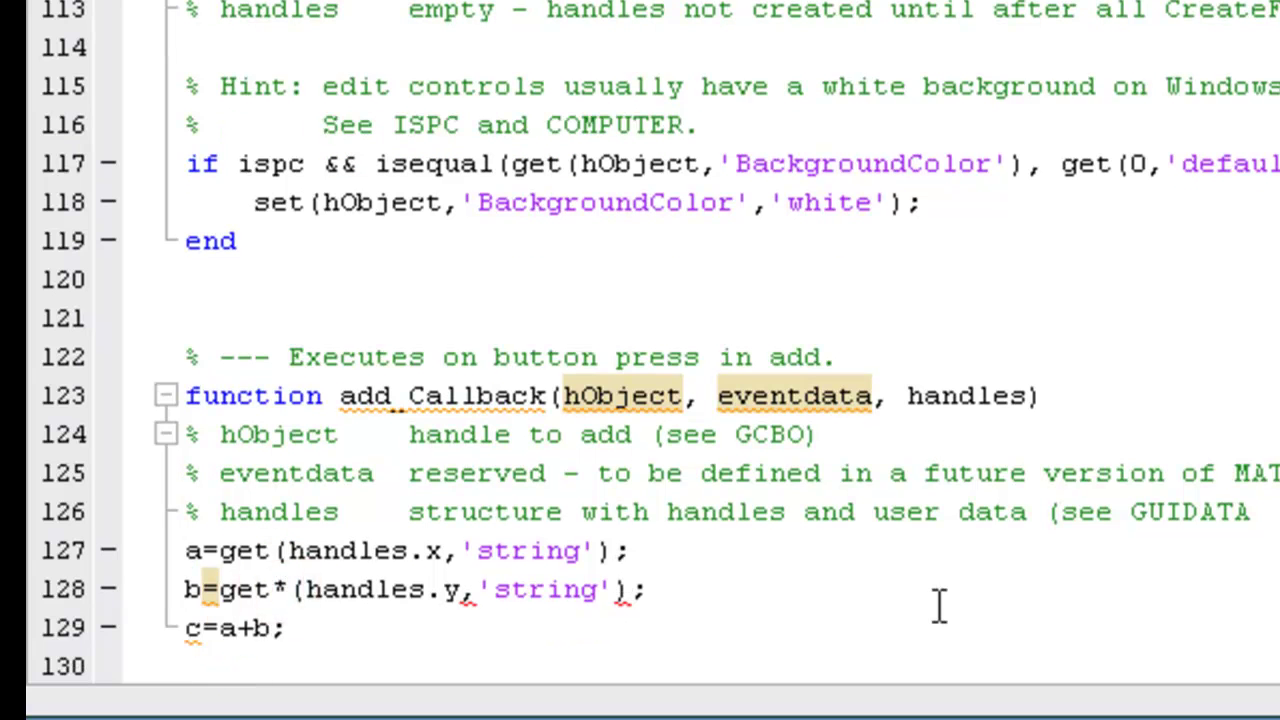
key(BackSpace)
key(Down)
key(Down)
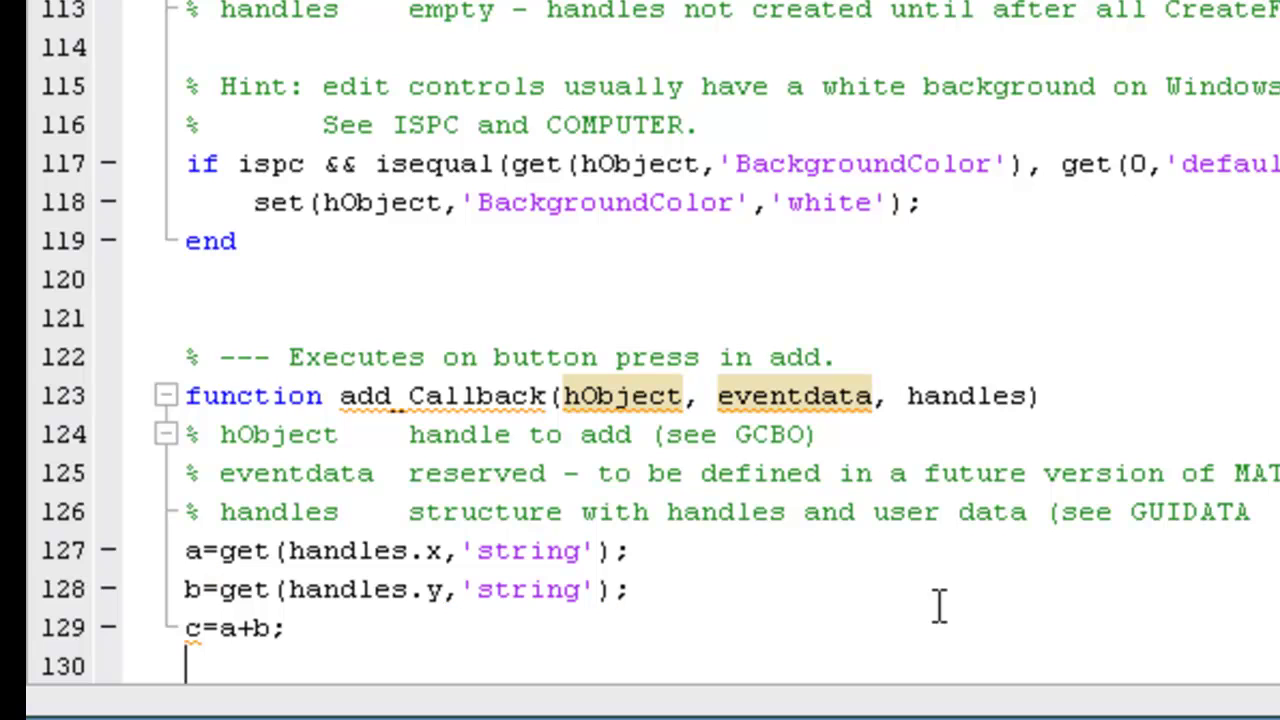
Write set(handles.z,'string',c); on the next line, removing a stray semicolon
text(s)
text(et()
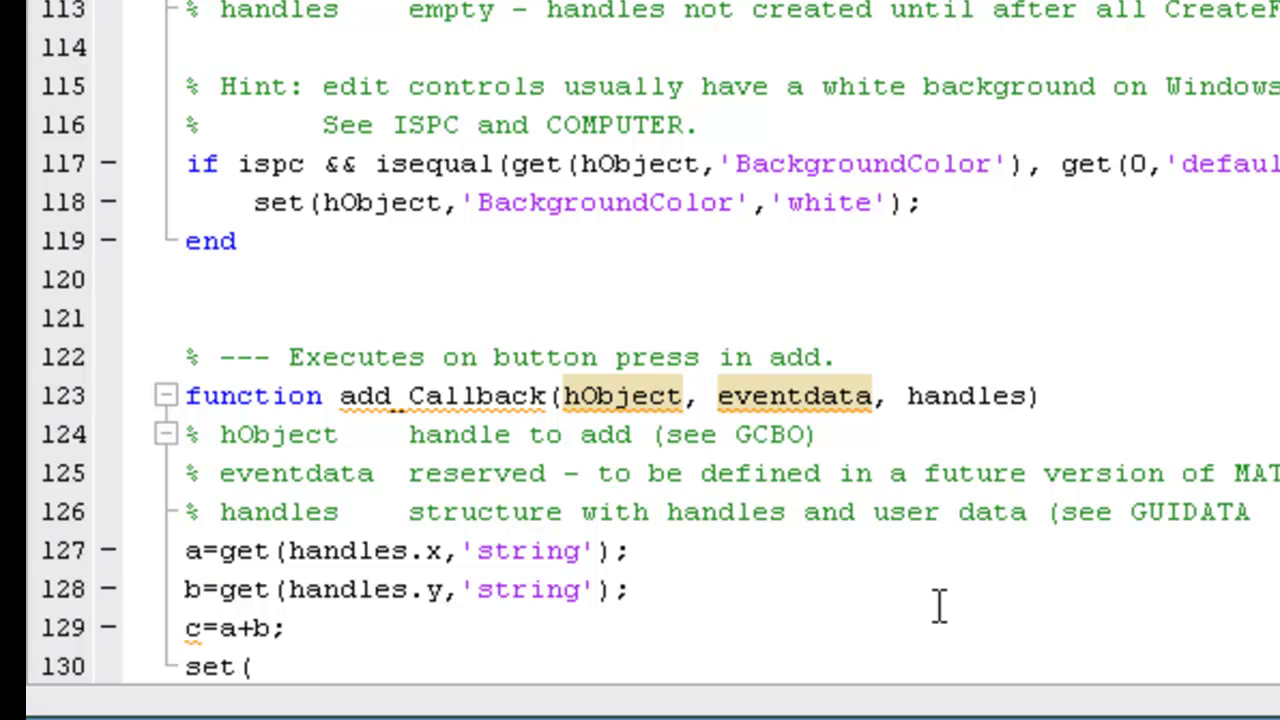
text(hand)
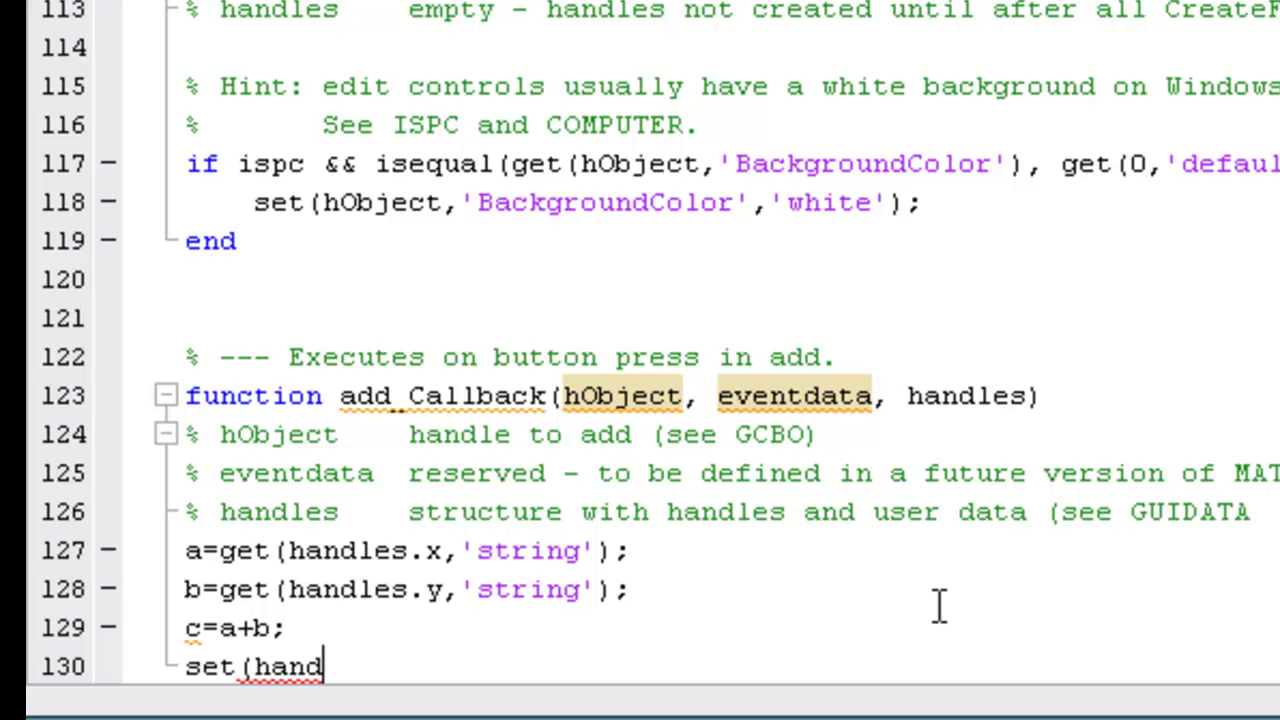
text(;les.)
key(Left)
key(Left)
key(Left)
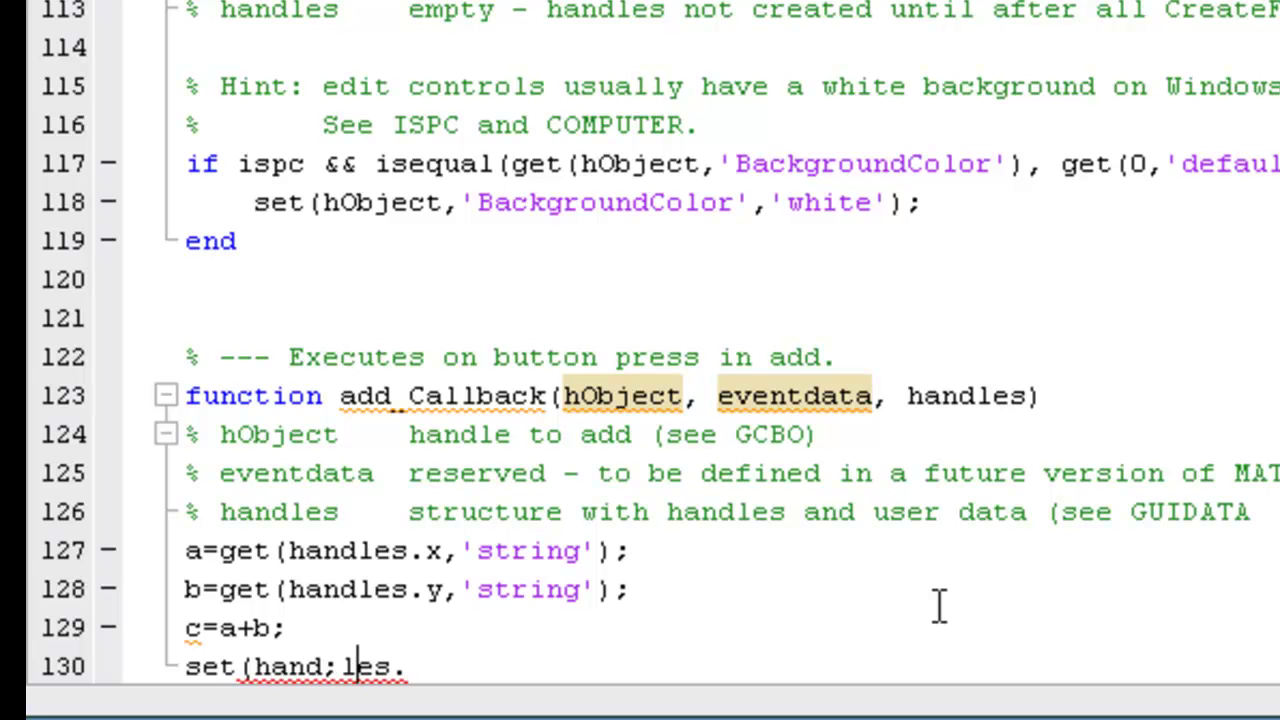
key(Left)
key(BackSpace)
key(Down)
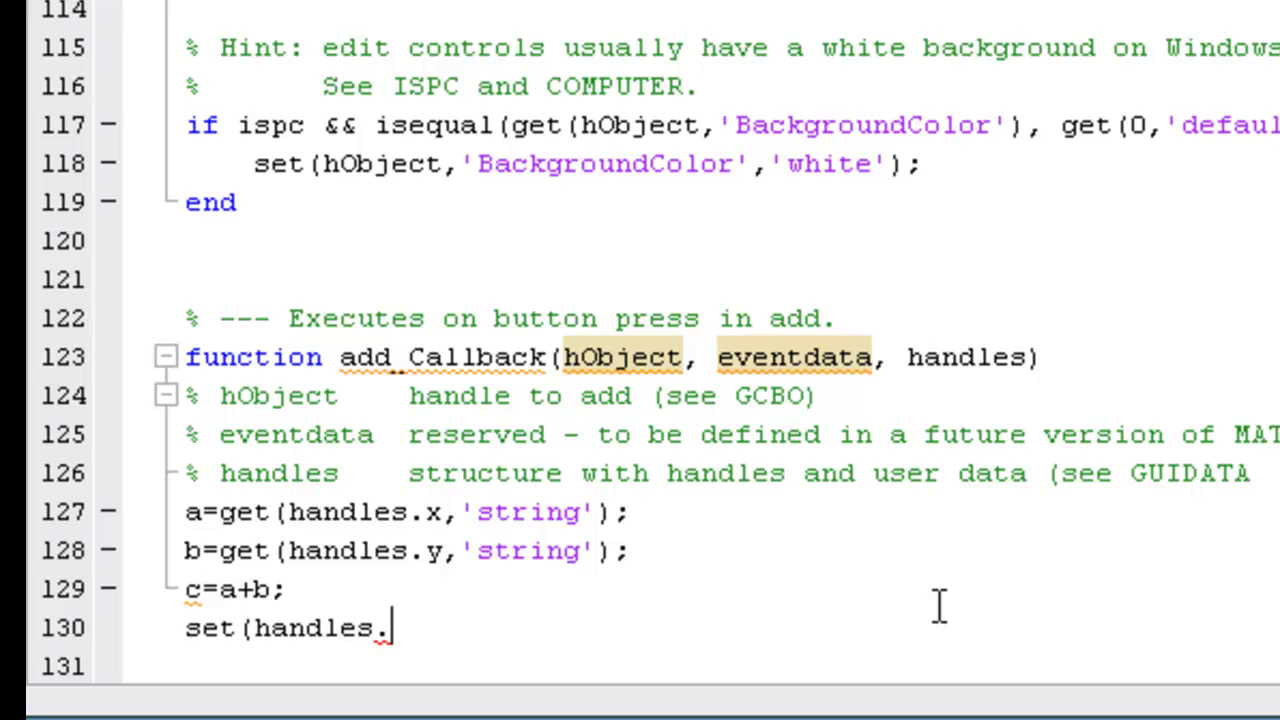
text(z)
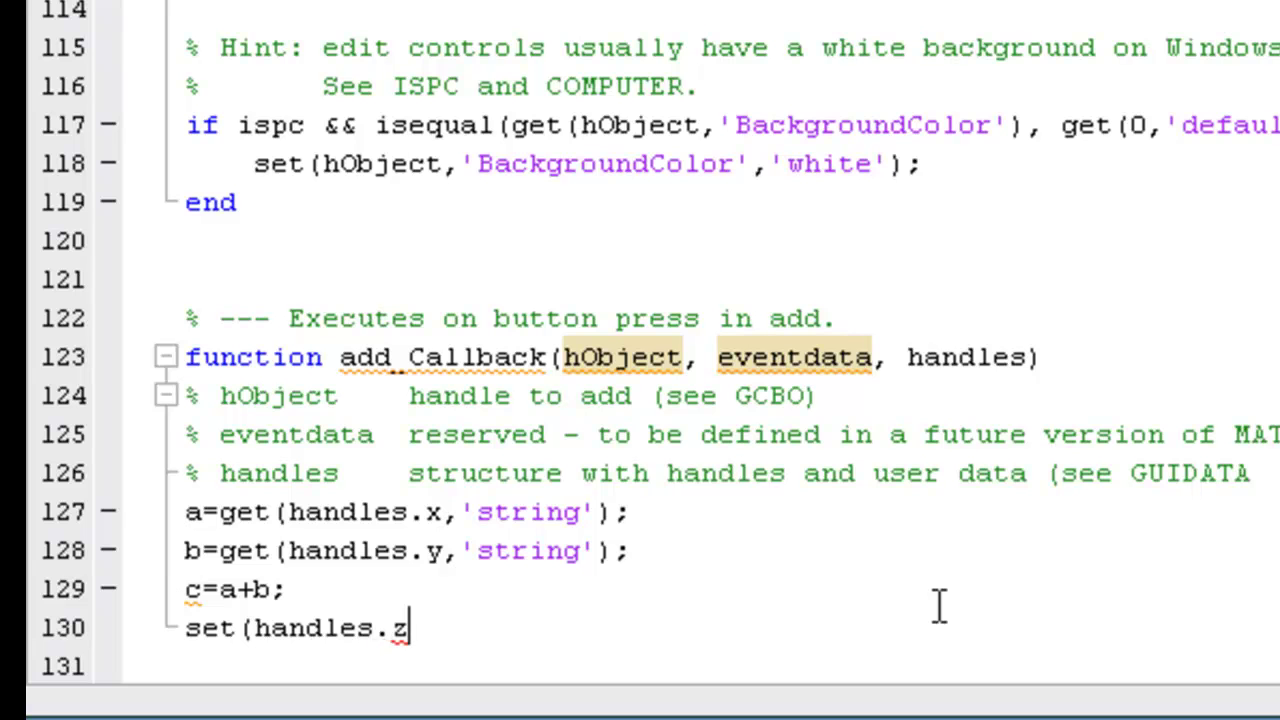
text(,')
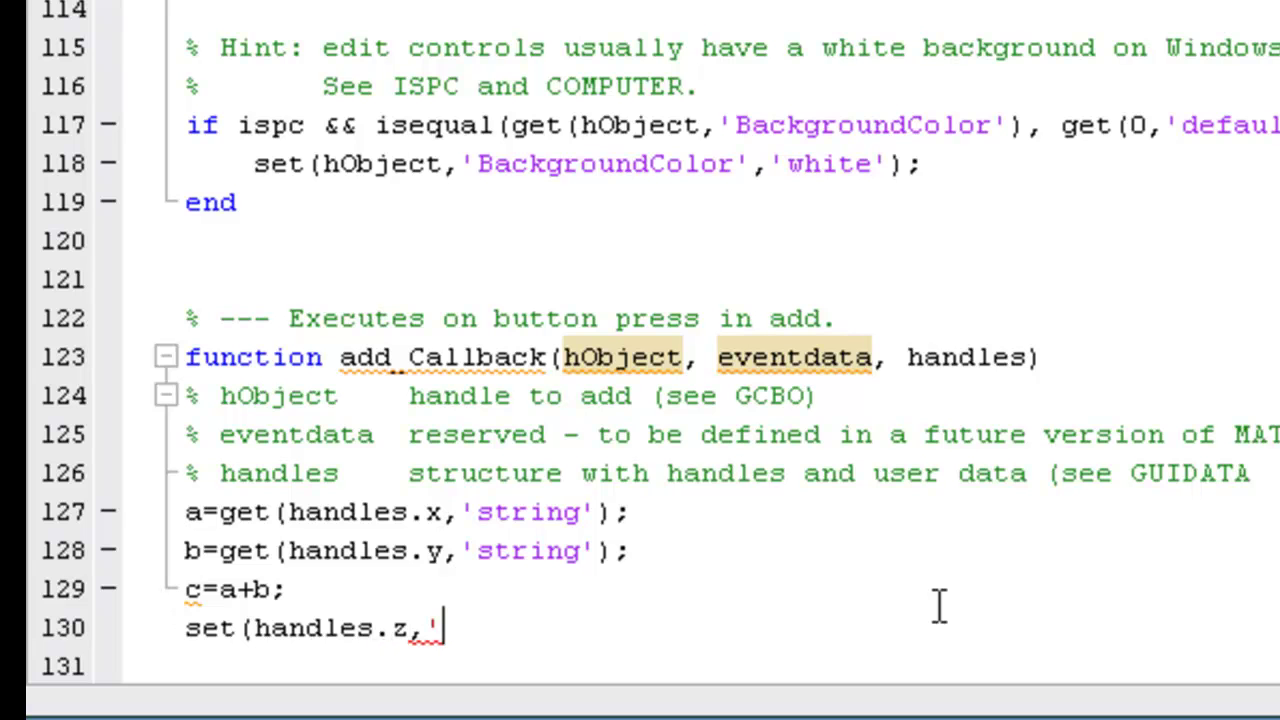
text(string)
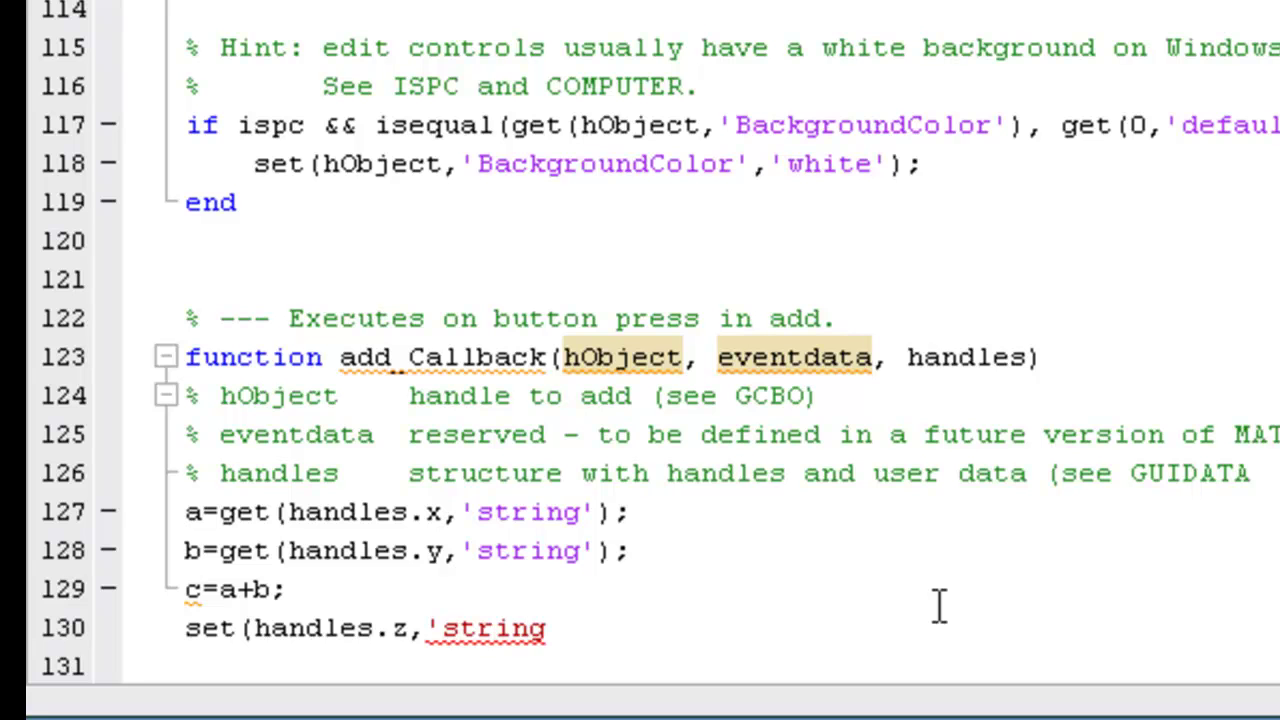
text(',)
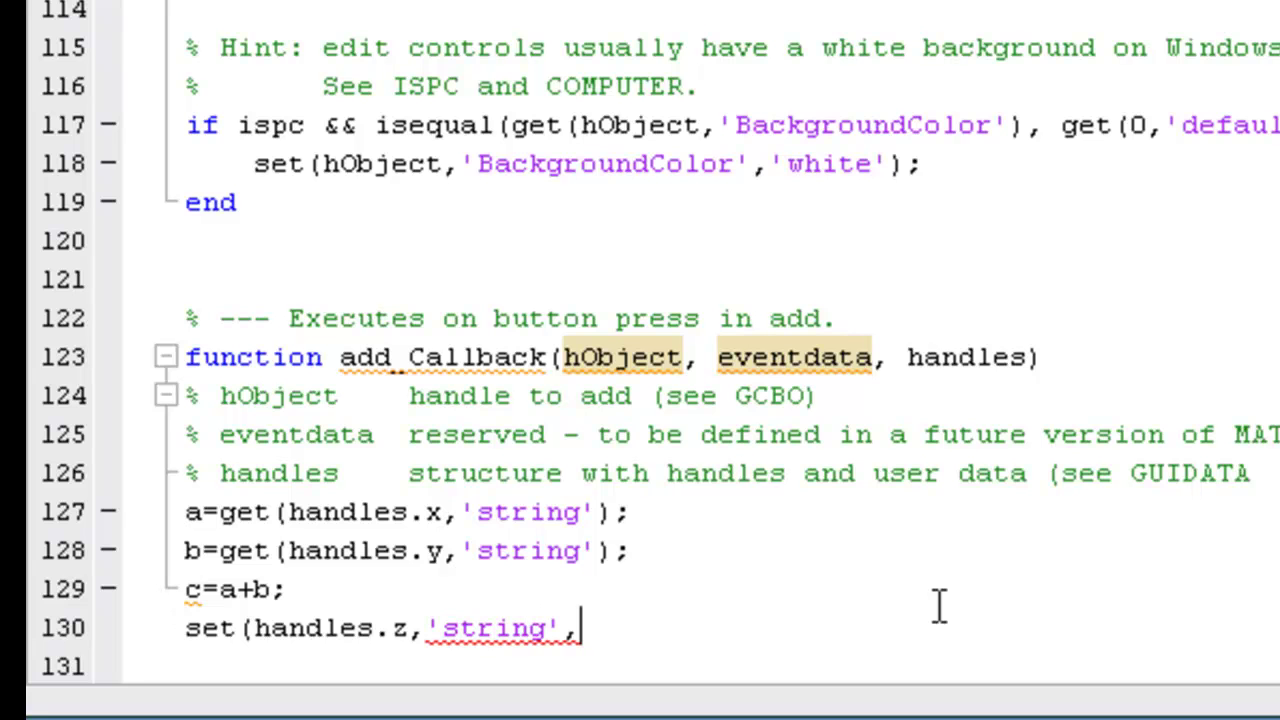
text(c))
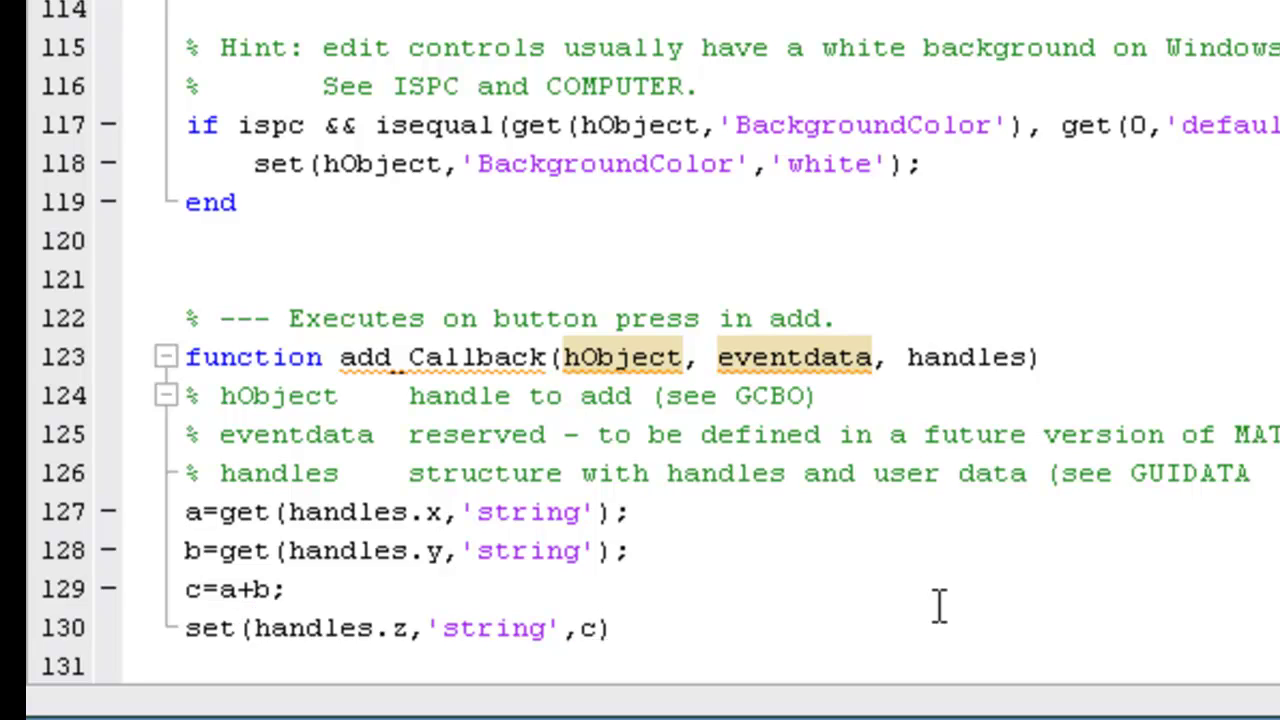
text(;)
Wrap the get calls for a and b in str2num( ) so both inputs become numbers
text(s)
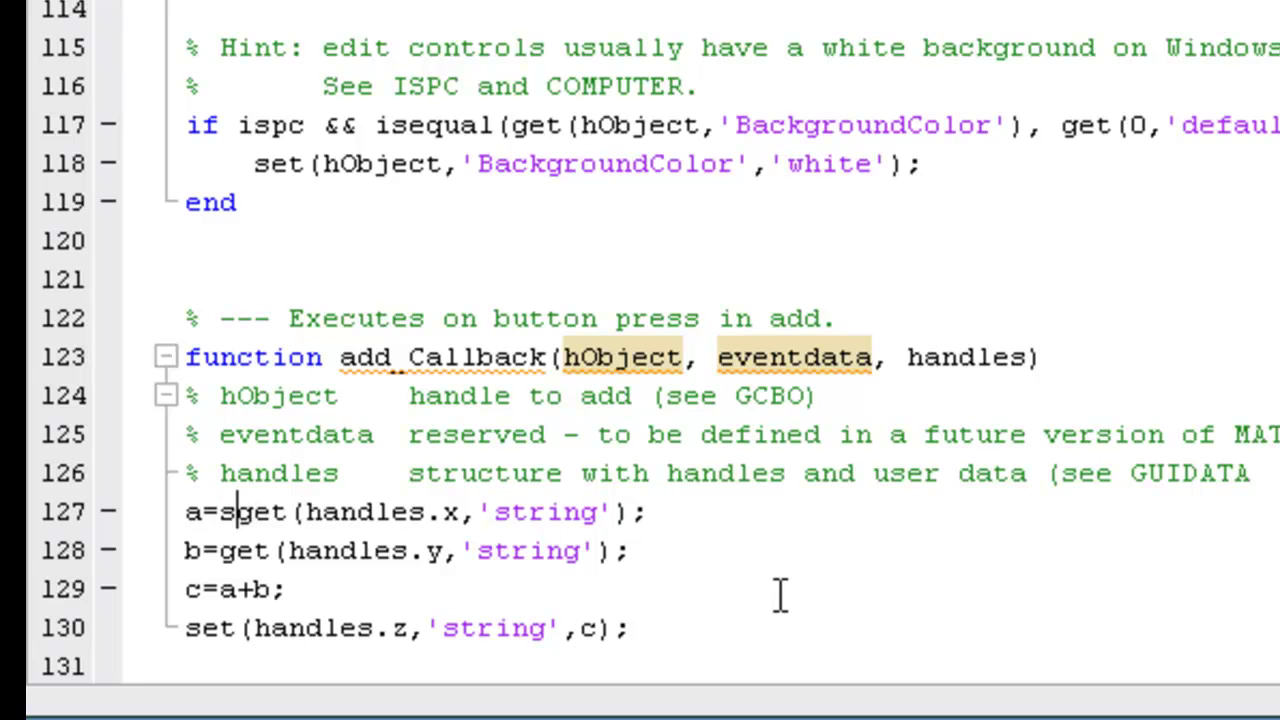
text(tr2num)
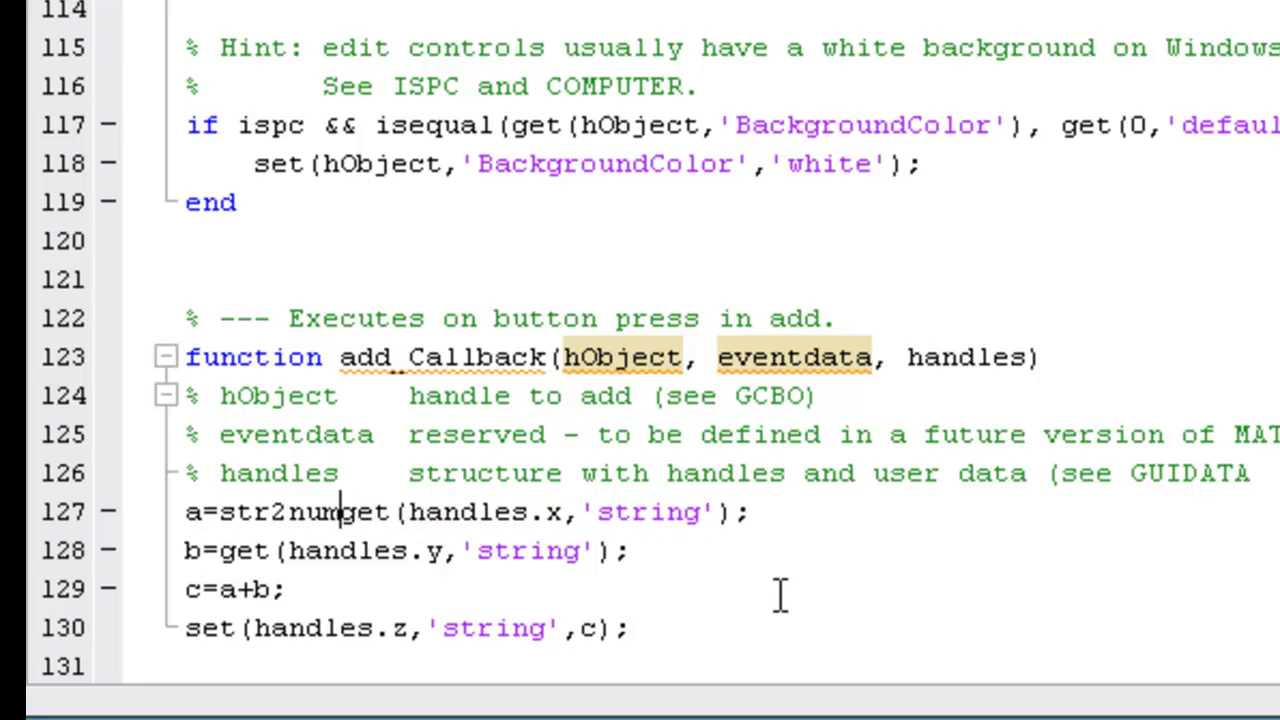
text(()
key(Right)
key(Right)
key(Right)
key(Right)
key(Right)
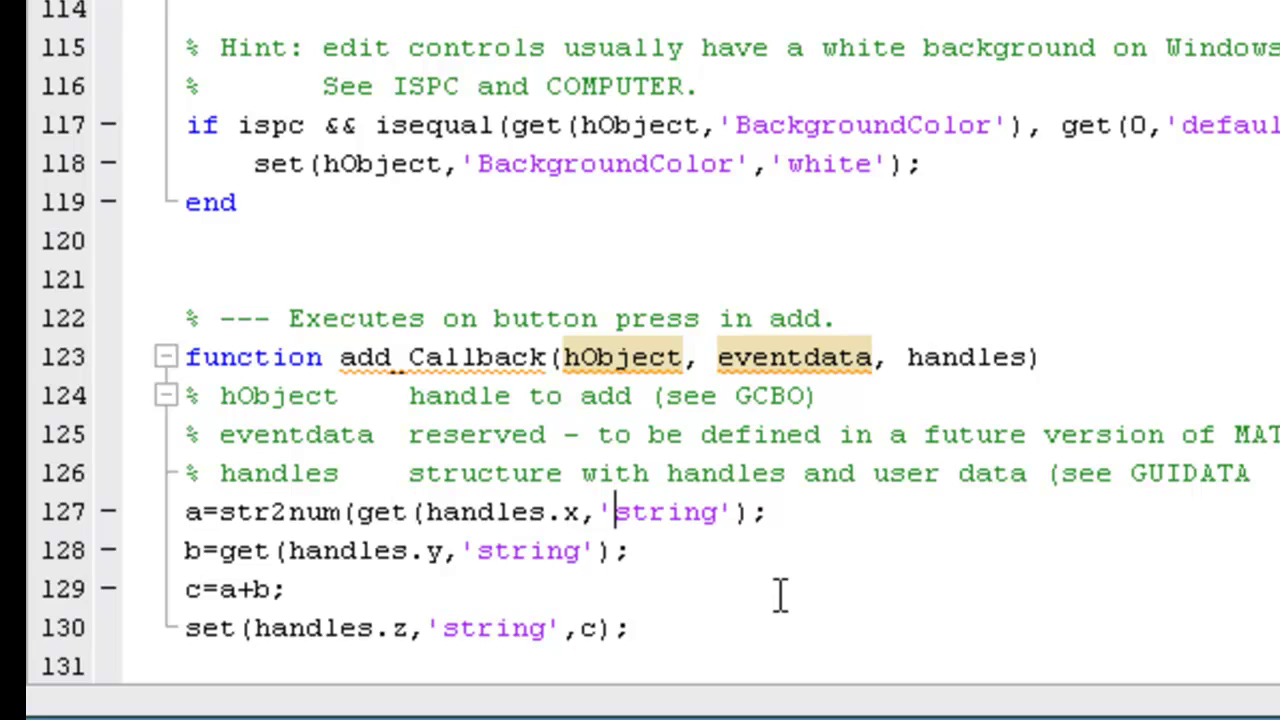
key(Right)
key(Right)
key(Right)
text())
key(Down)
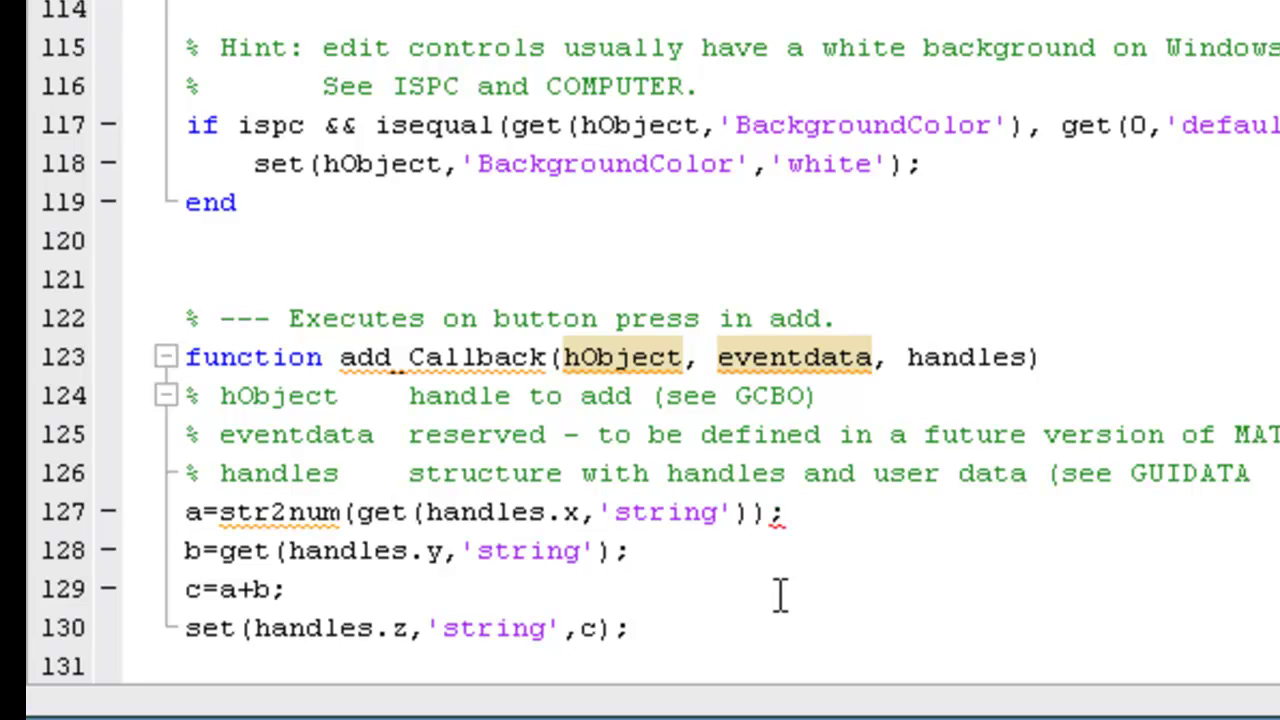
key(Left)
key(Left)
text())
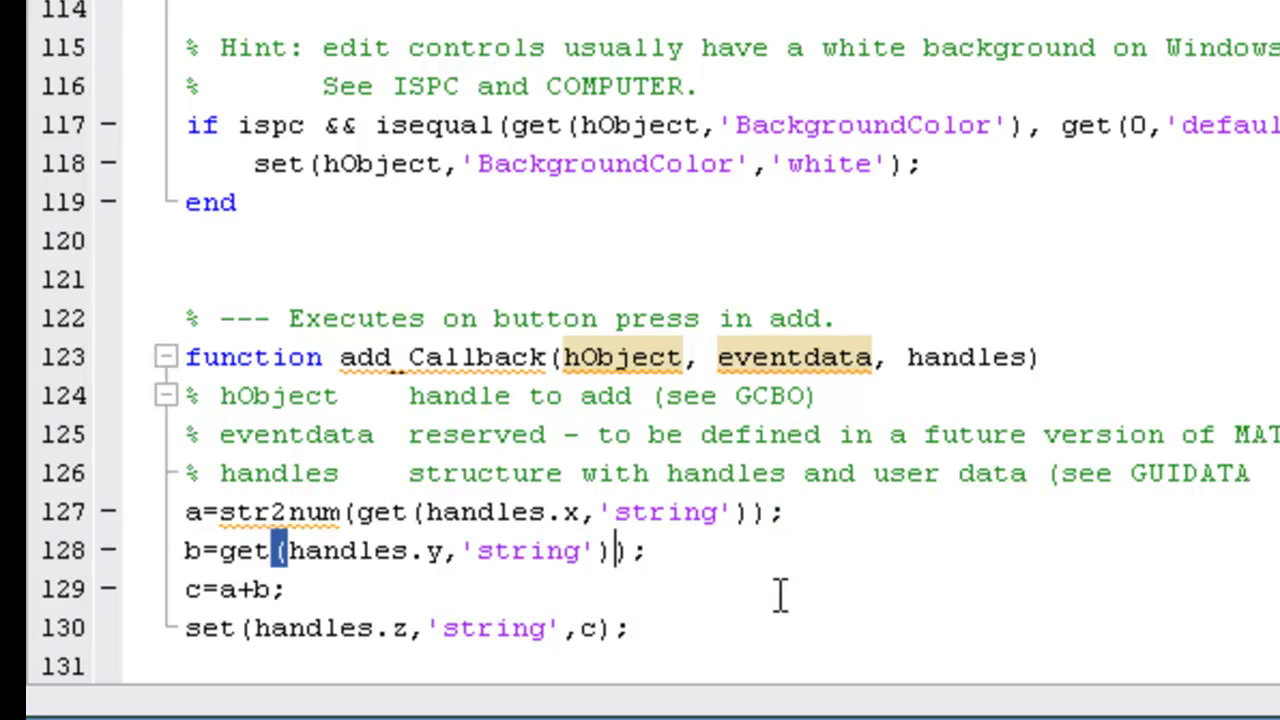
key(Left)
key(Left)
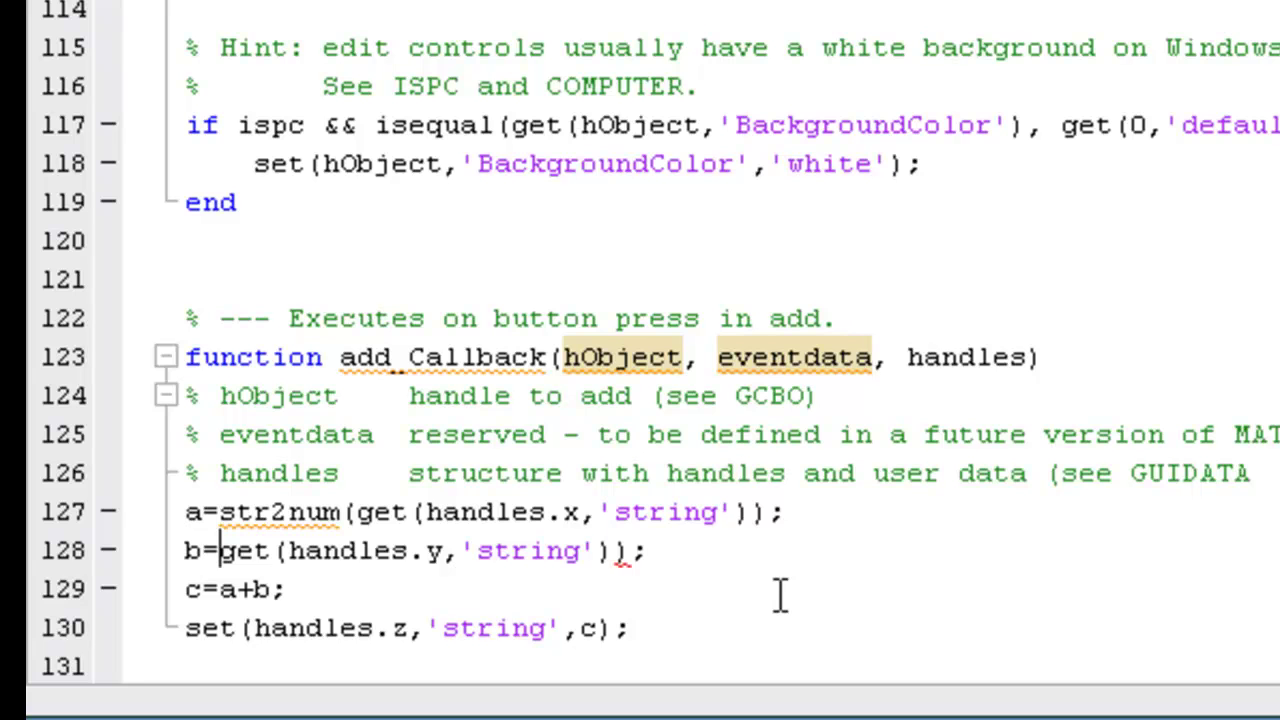
text(str2num()
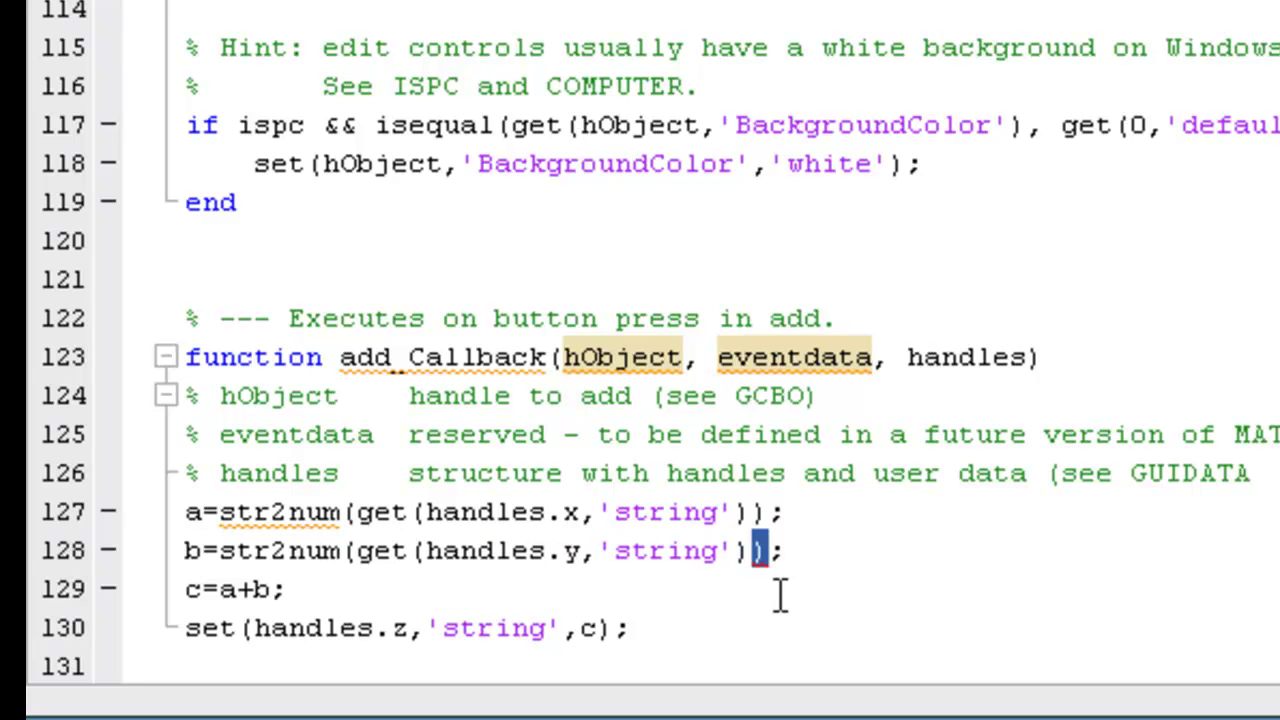
click(780, 597)
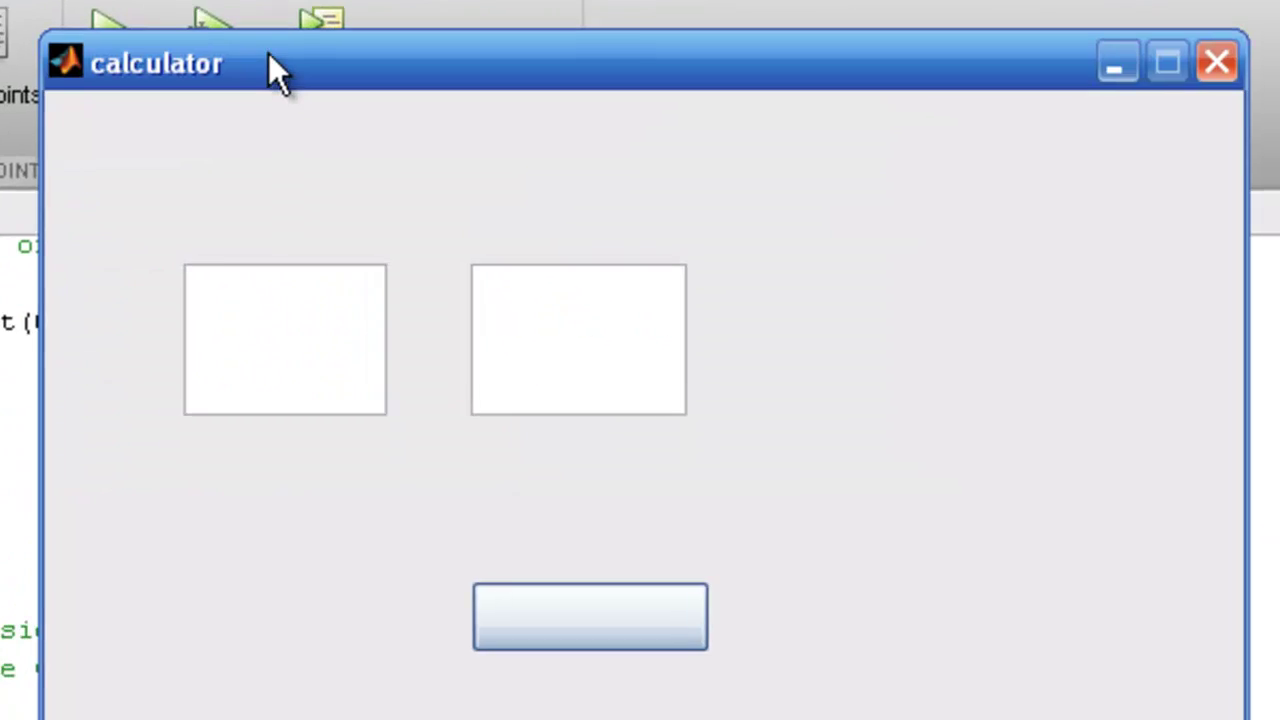
In the running calculator, enter 2 and 2 and compute their sum
click(270, 55)
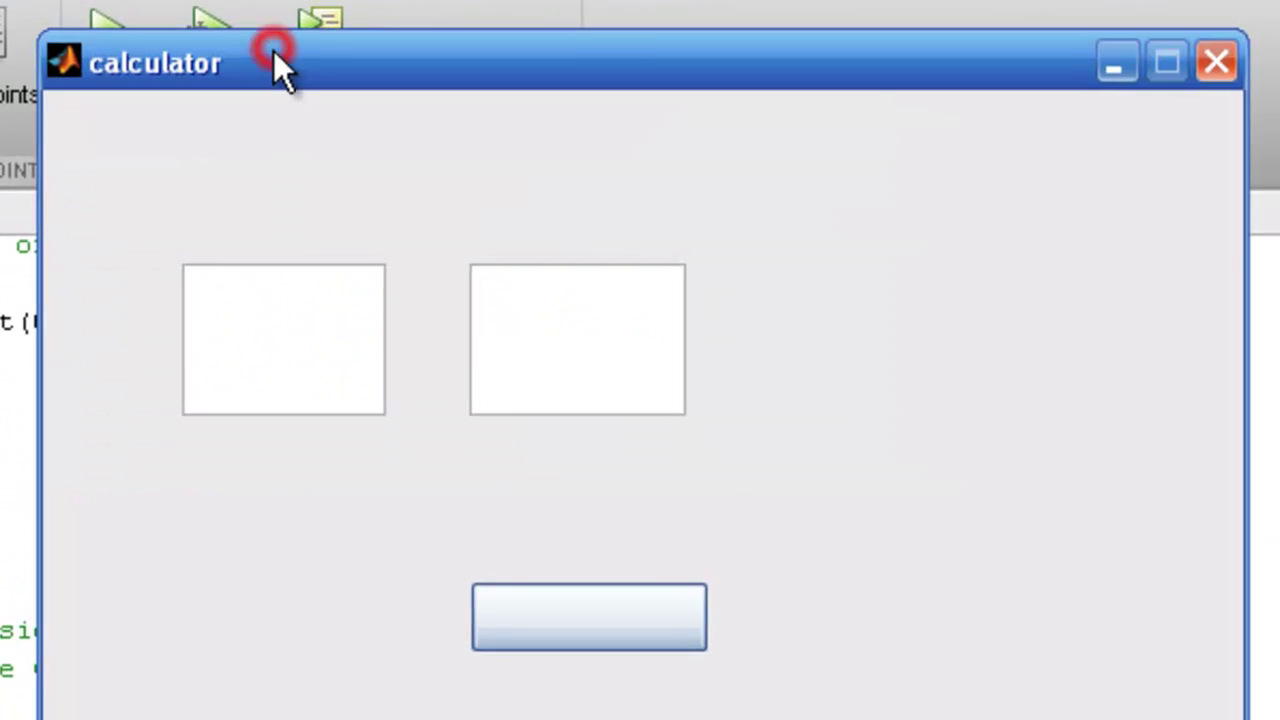
text(2)
key(Tab)
text(2)
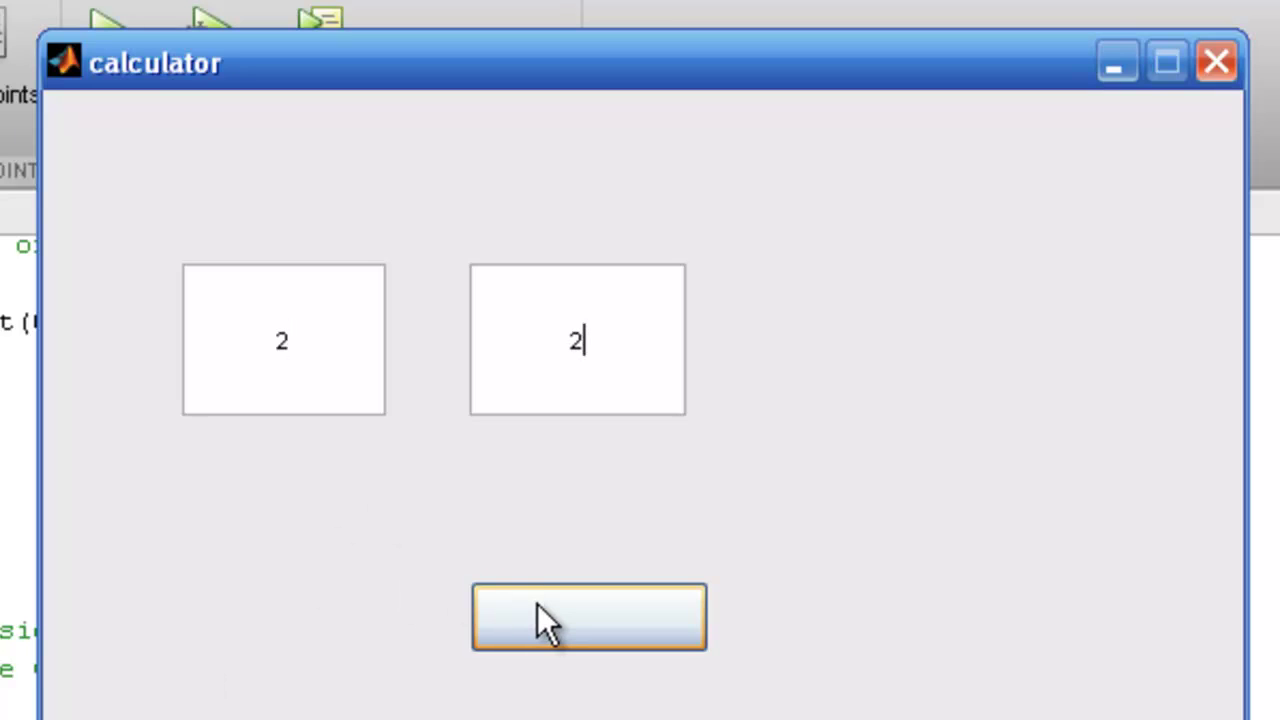
click(535, 605)
Change the inputs to 3 and 8, recomputing after each, to get 11
double_click(249, 334)
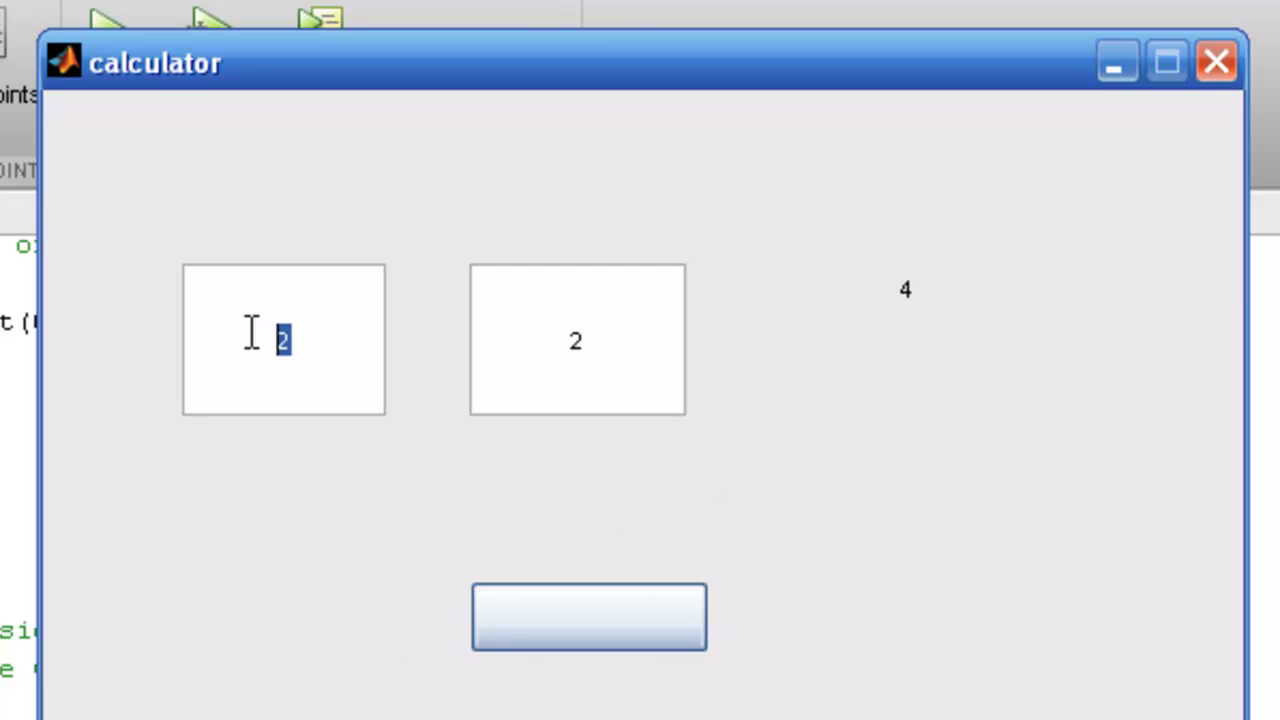
text(3)
click(594, 628)
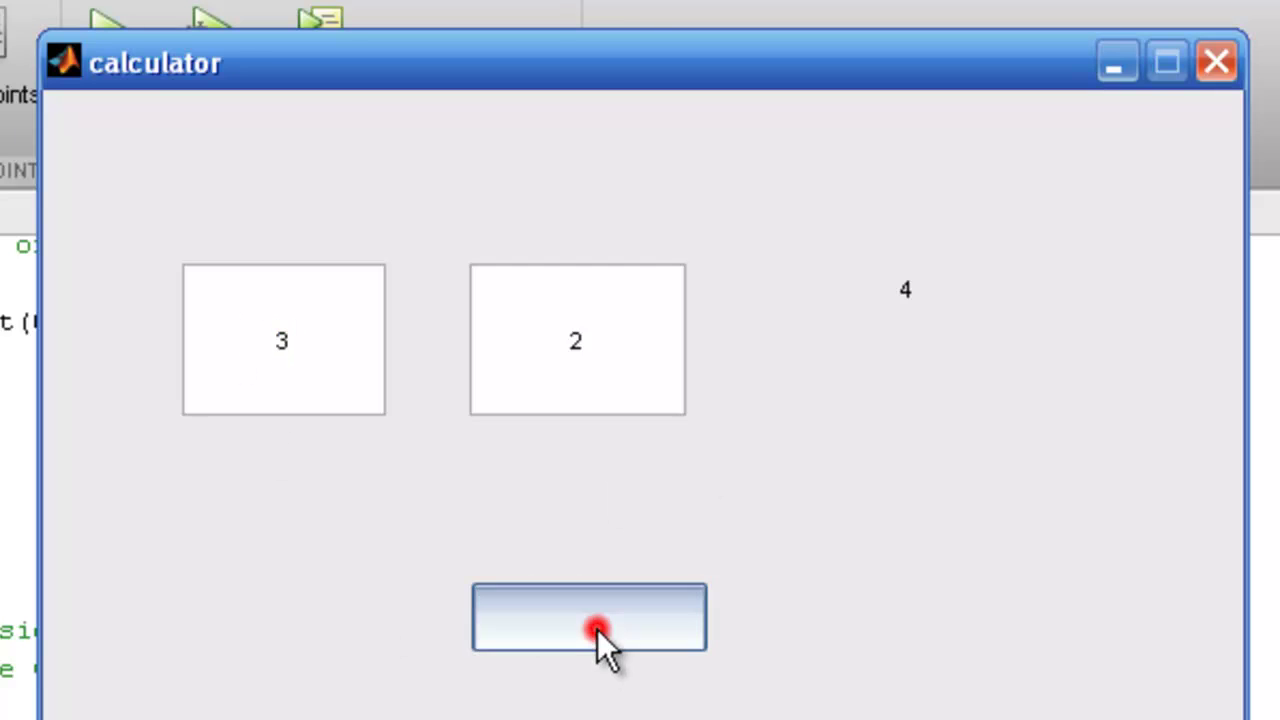
double_click(543, 343)
text(8)
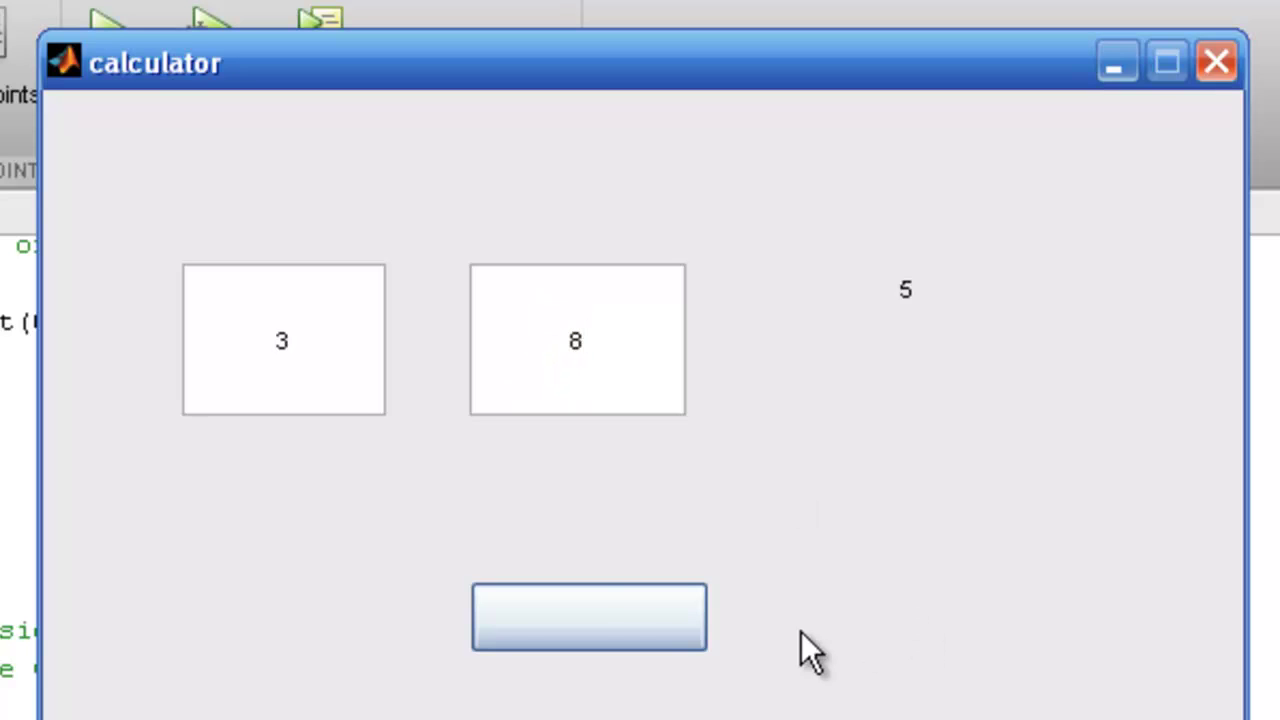
click(589, 612)
double_click(283, 341)
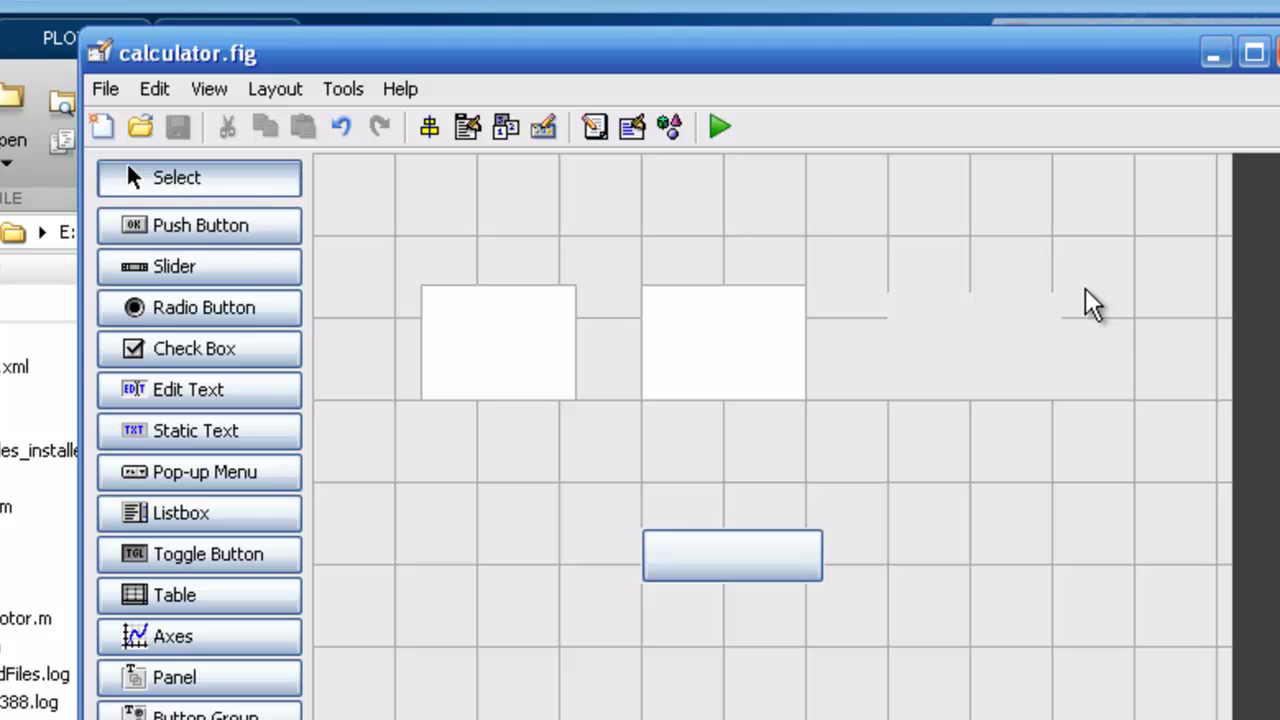
Place a new push button below the first one and set its Tag to sub
click(200, 225)
drag(722, 668, 846, 671)
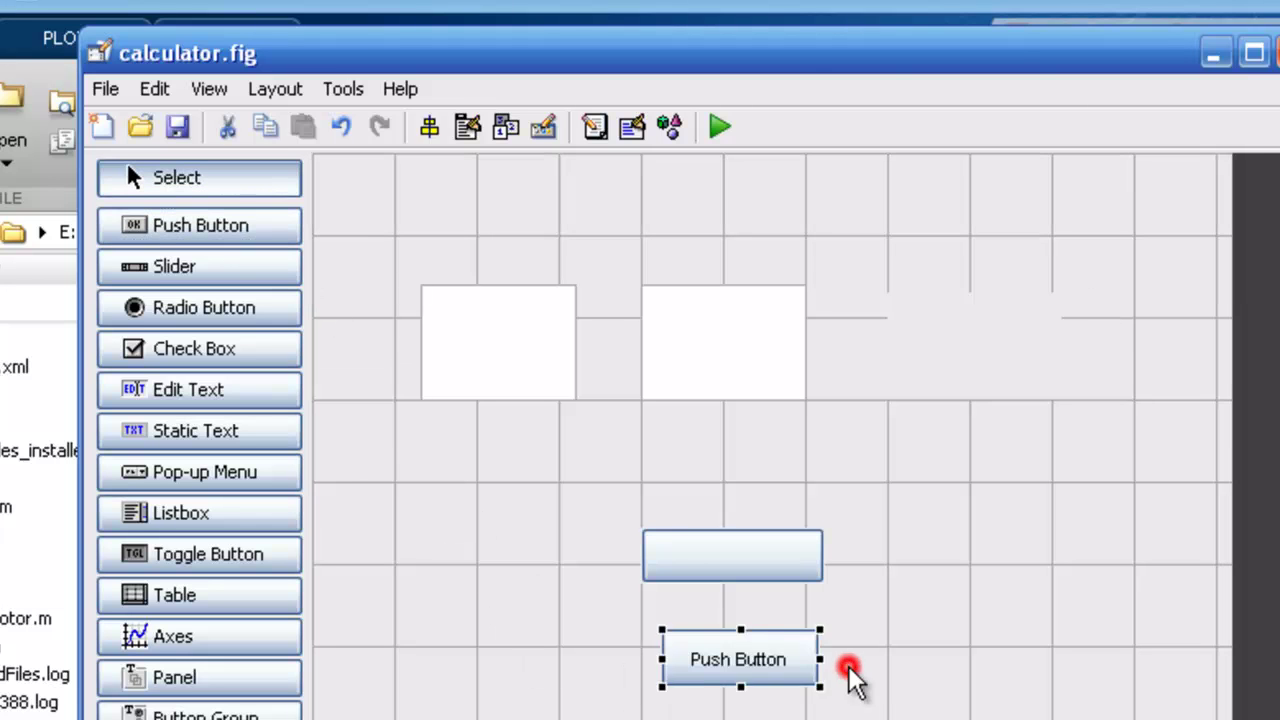
double_click(746, 660)
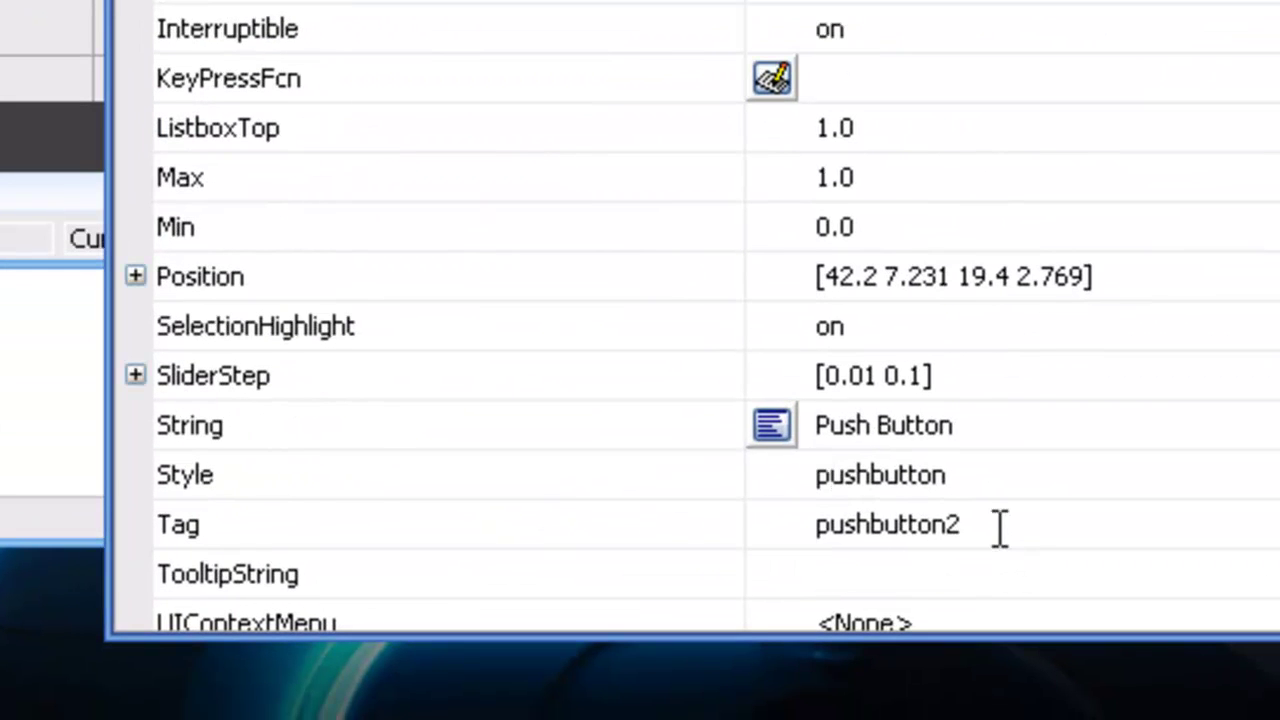
click(1008, 522)
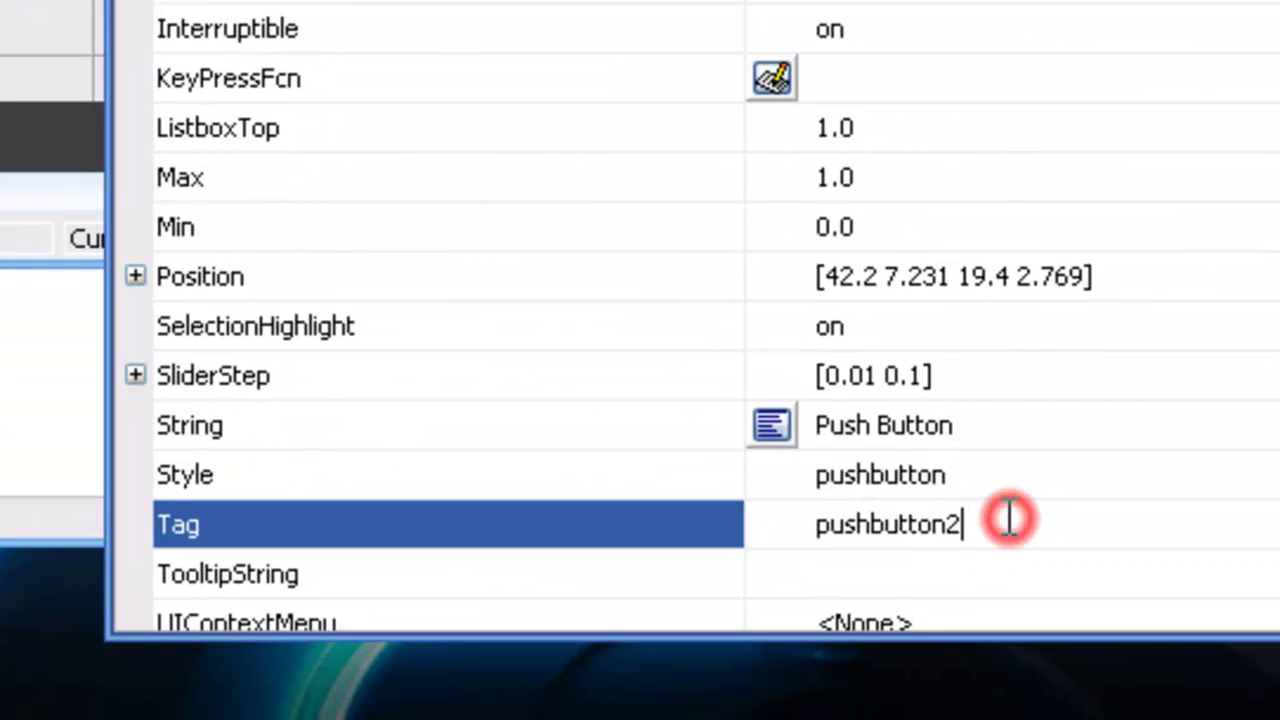
key(BackSpace)
key(BackSpace)
key(BackSpace)
key(BackSpace)
key(BackSpace)
key(BackSpace)
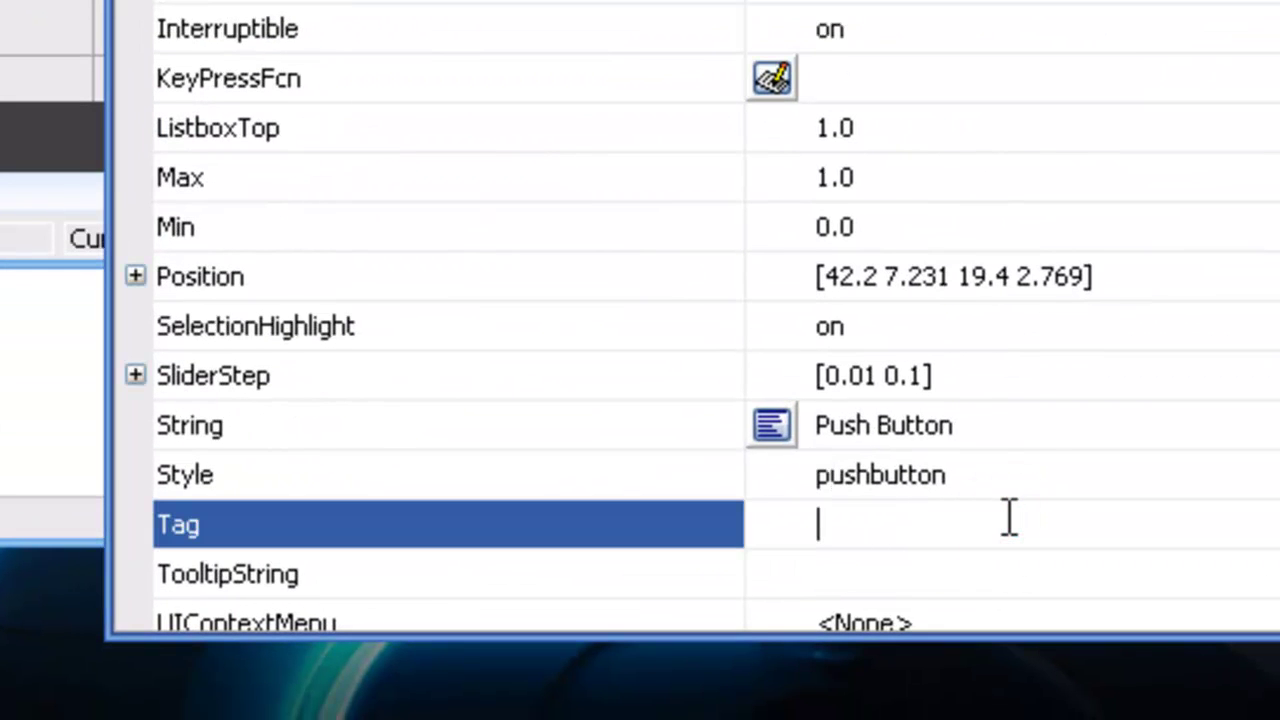
text(sub)
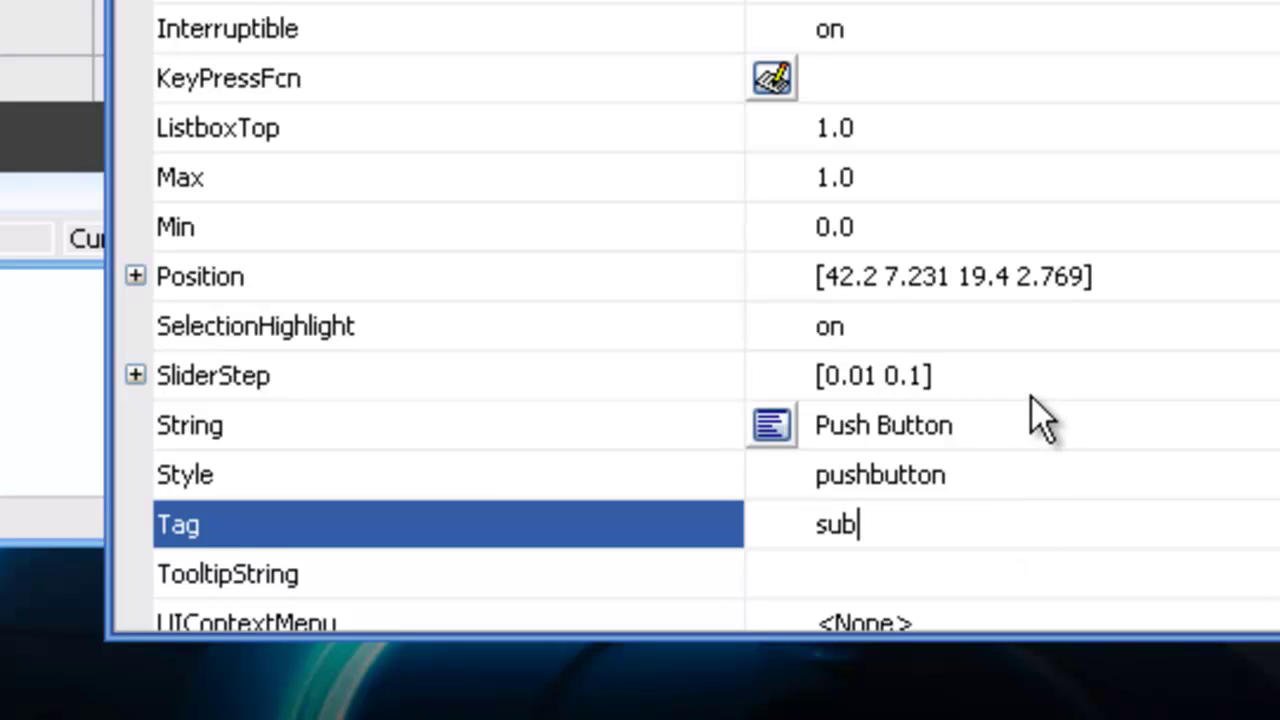
click(1030, 392)
Label the new button 'sub' and set its font size to 20
click(1015, 430)
key(BackSpace)
key(BackSpace)
key(BackSpace)
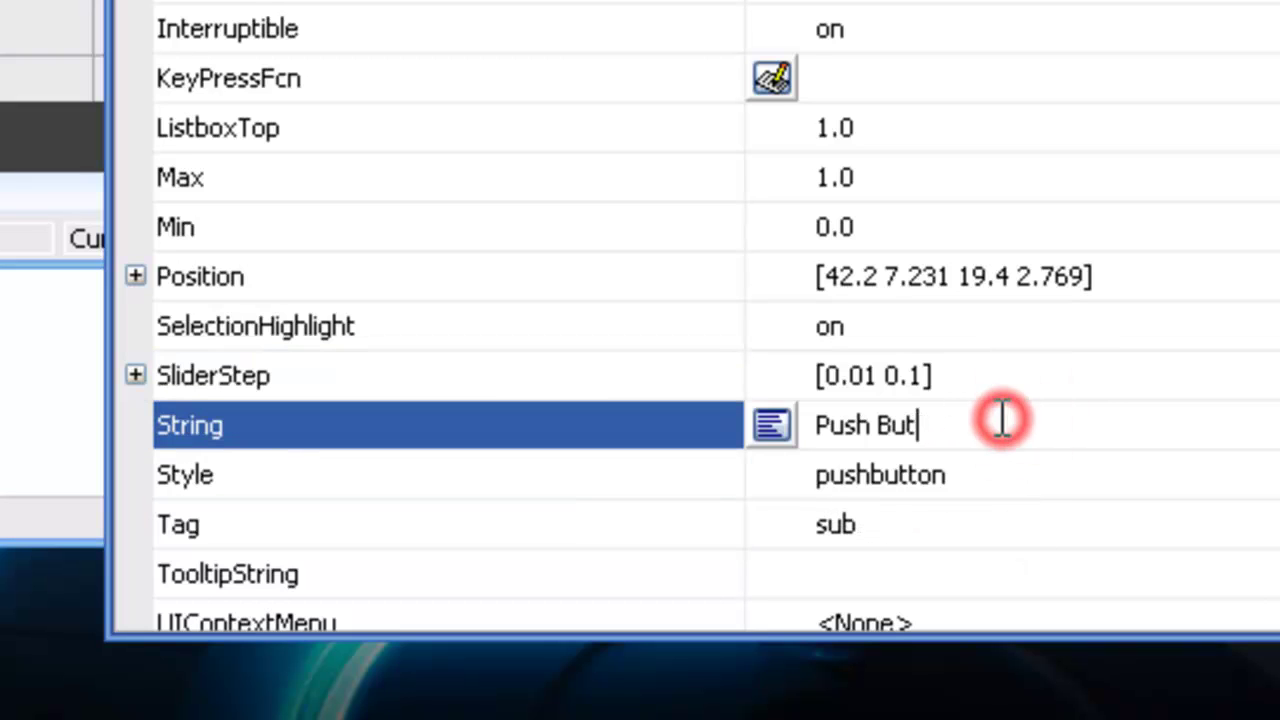
key(BackSpace)
key(BackSpace)
key(BackSpace)
text(sub)
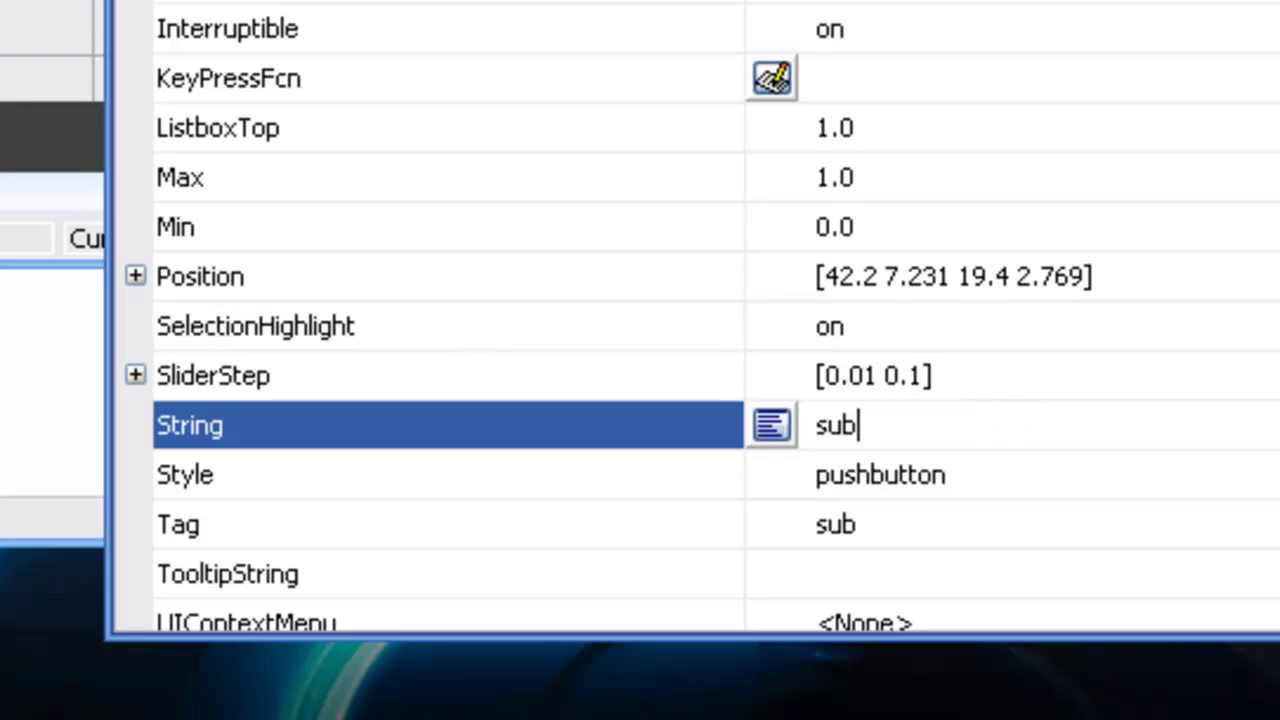
key(Escape)
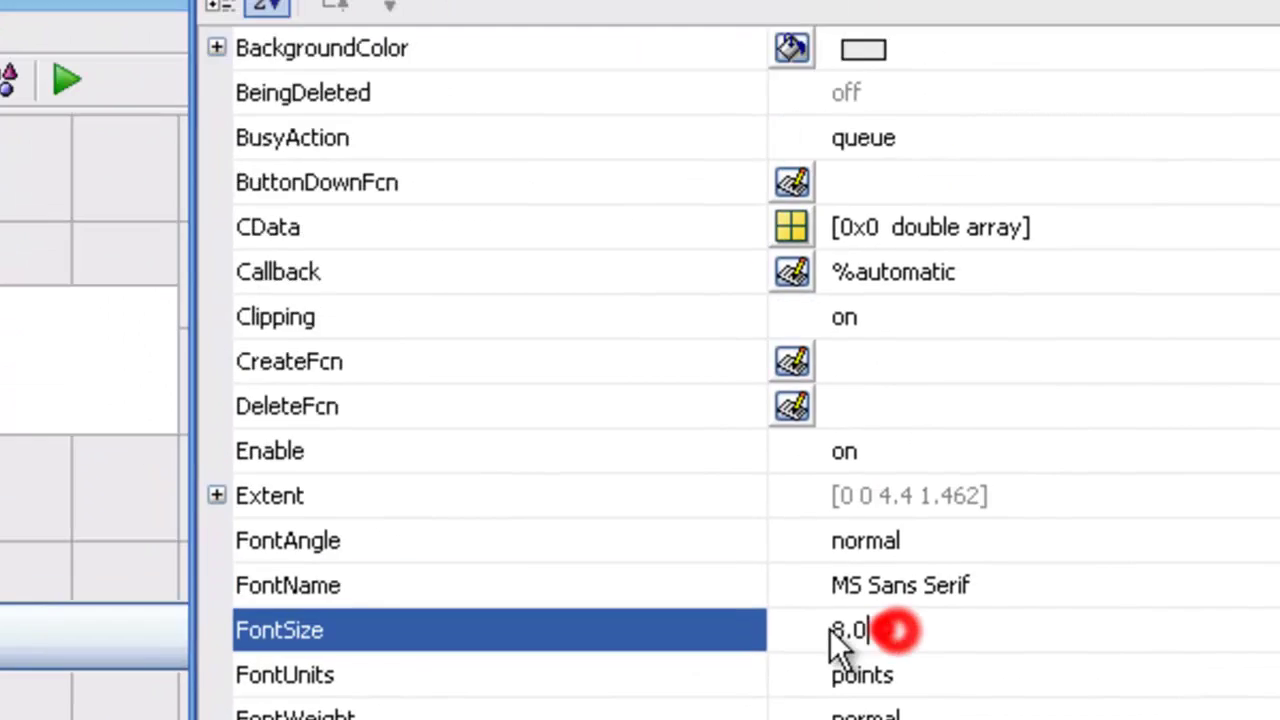
click(826, 666)
text(20)
key(Return)
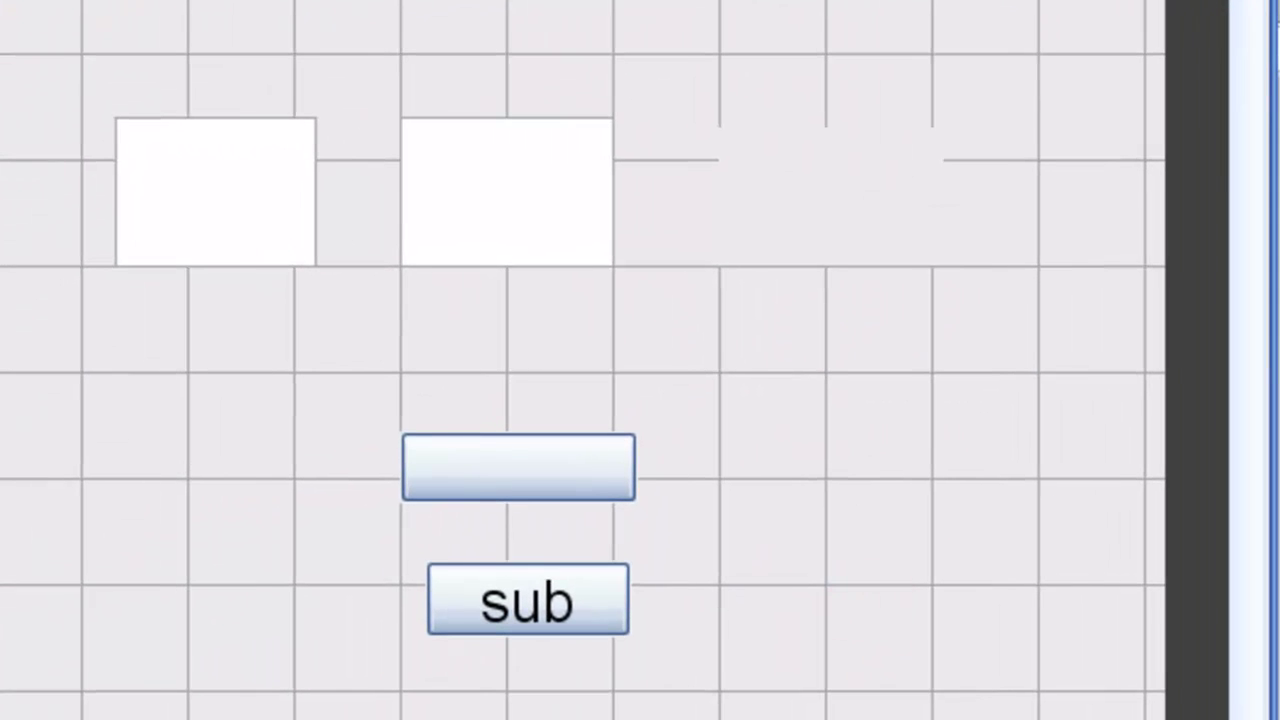
Set the add button's font size to 20
double_click(557, 466)
click(760, 631)
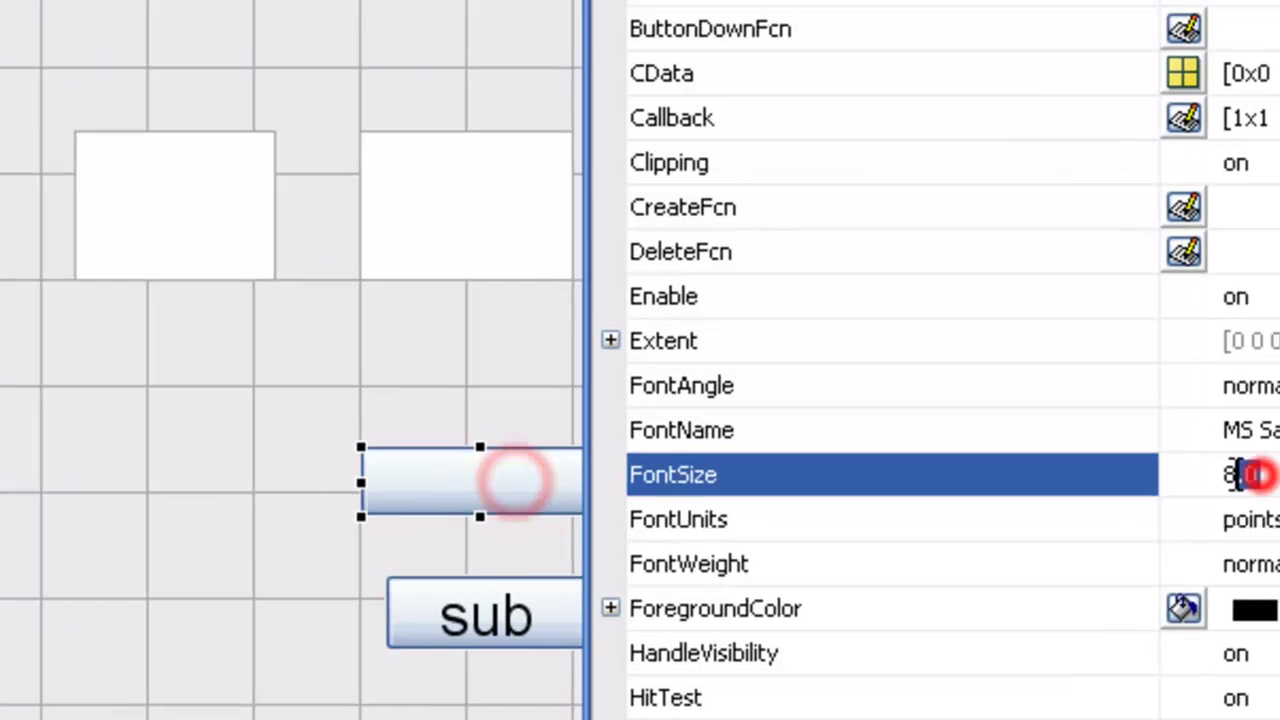
text(20)
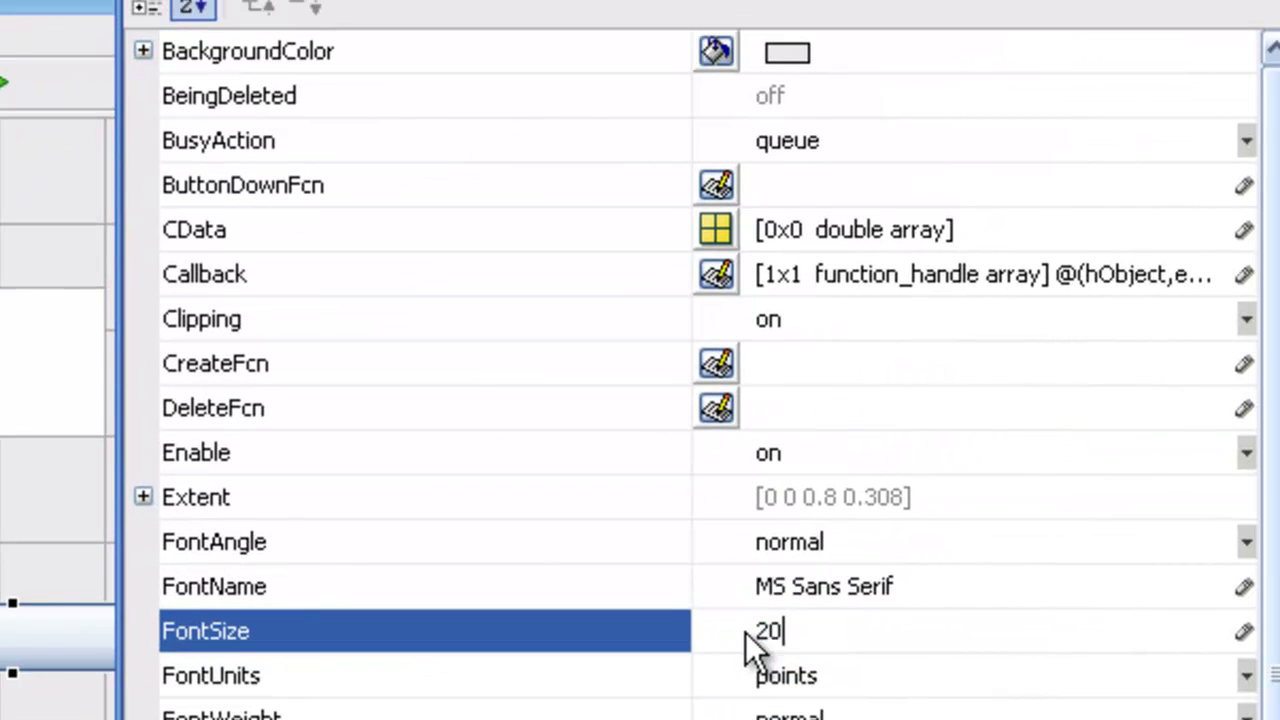
key(Escape)
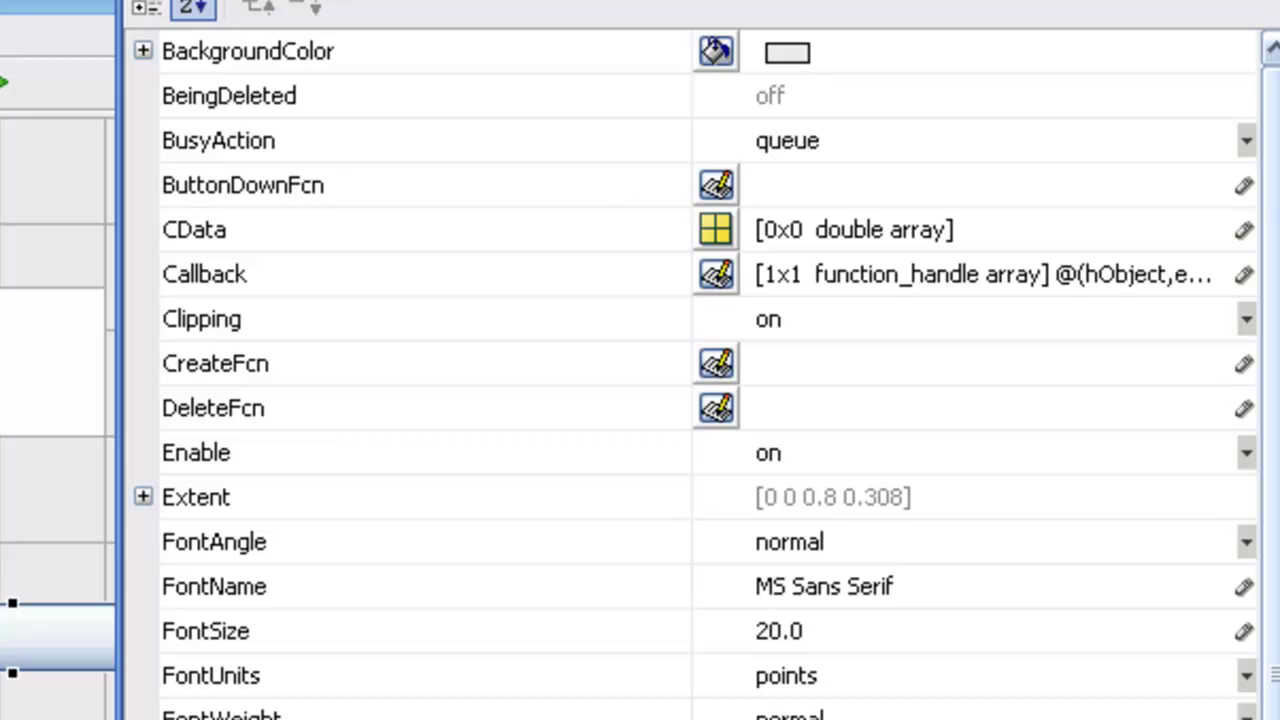
click(821, 551)
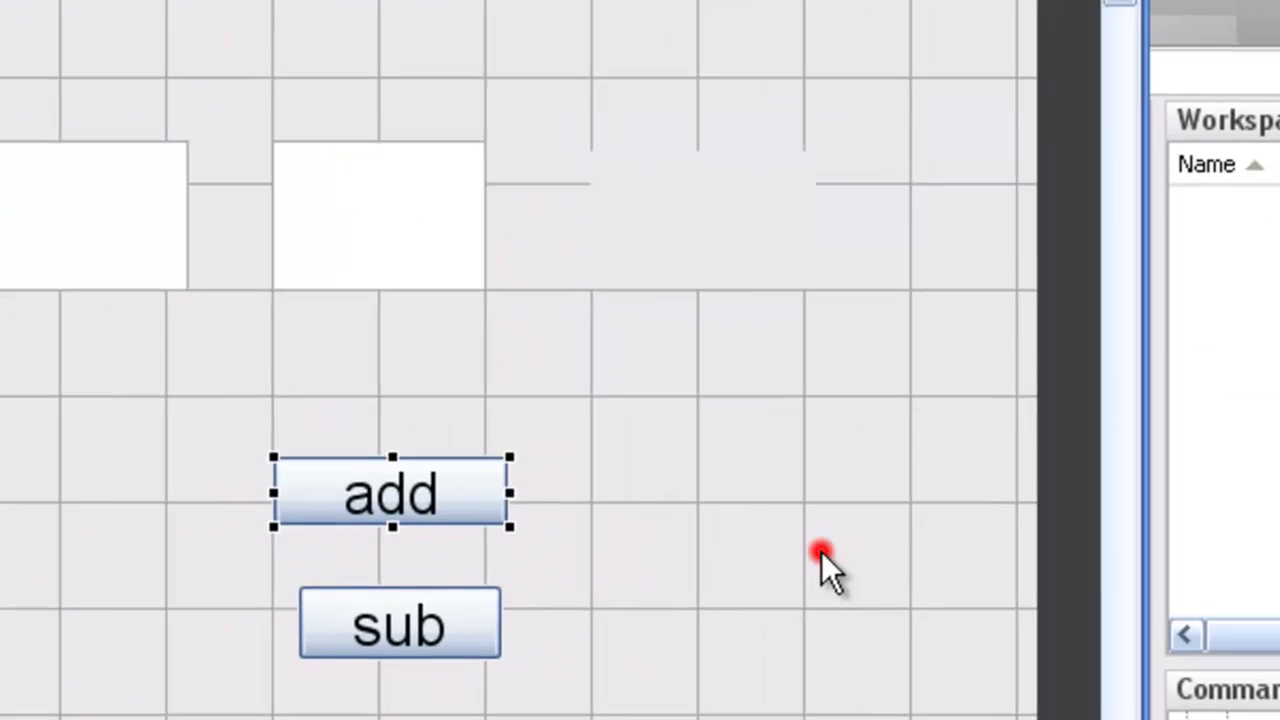
Give both input boxes a light pink background
double_click(183, 194)
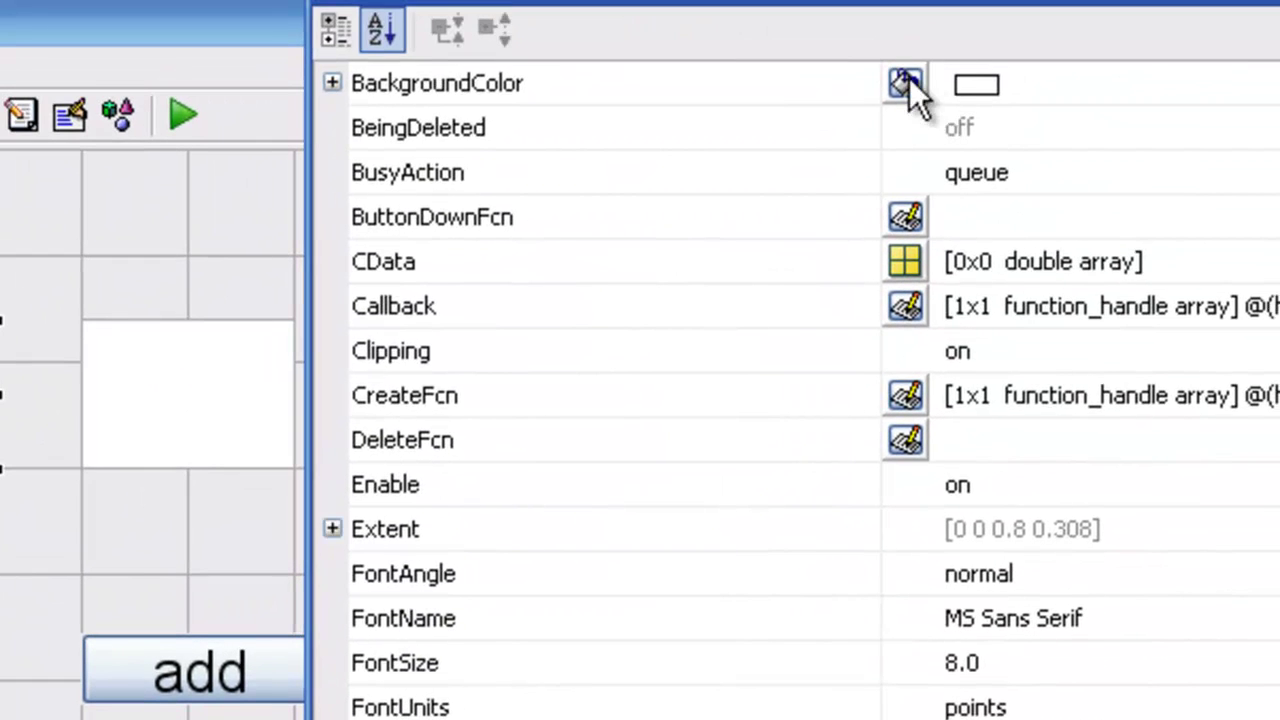
click(907, 80)
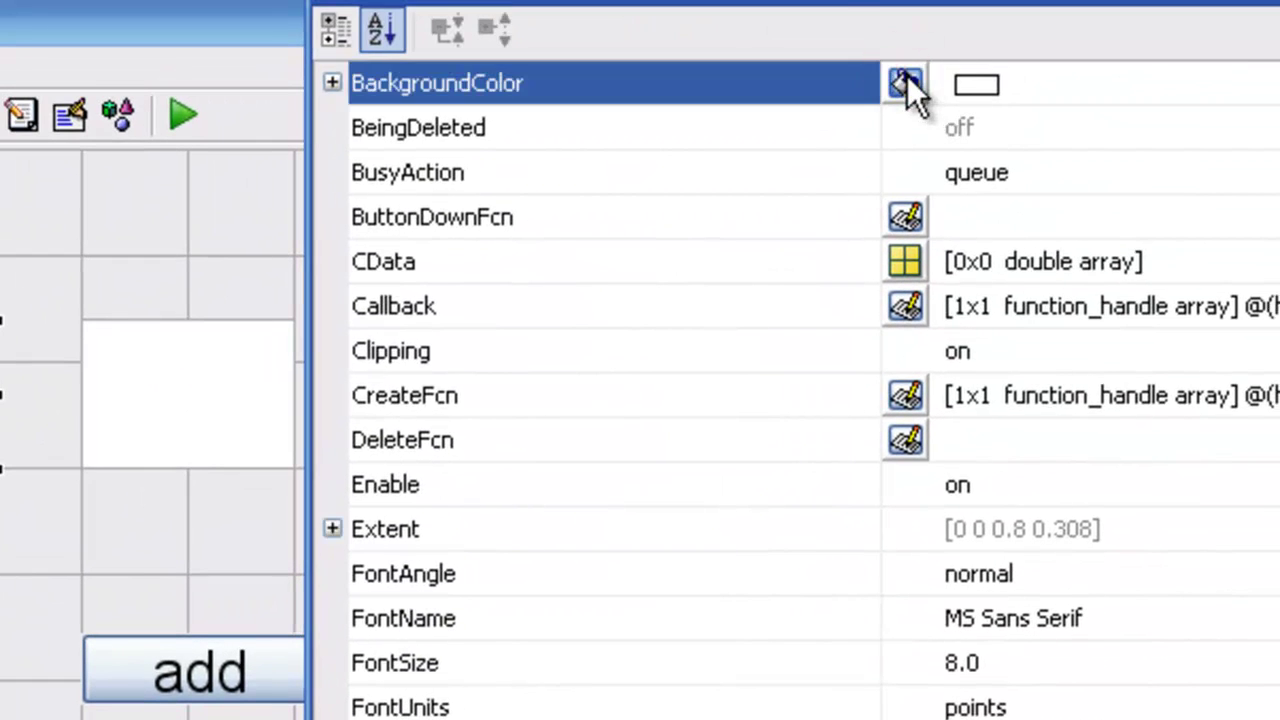
click(384, 368)
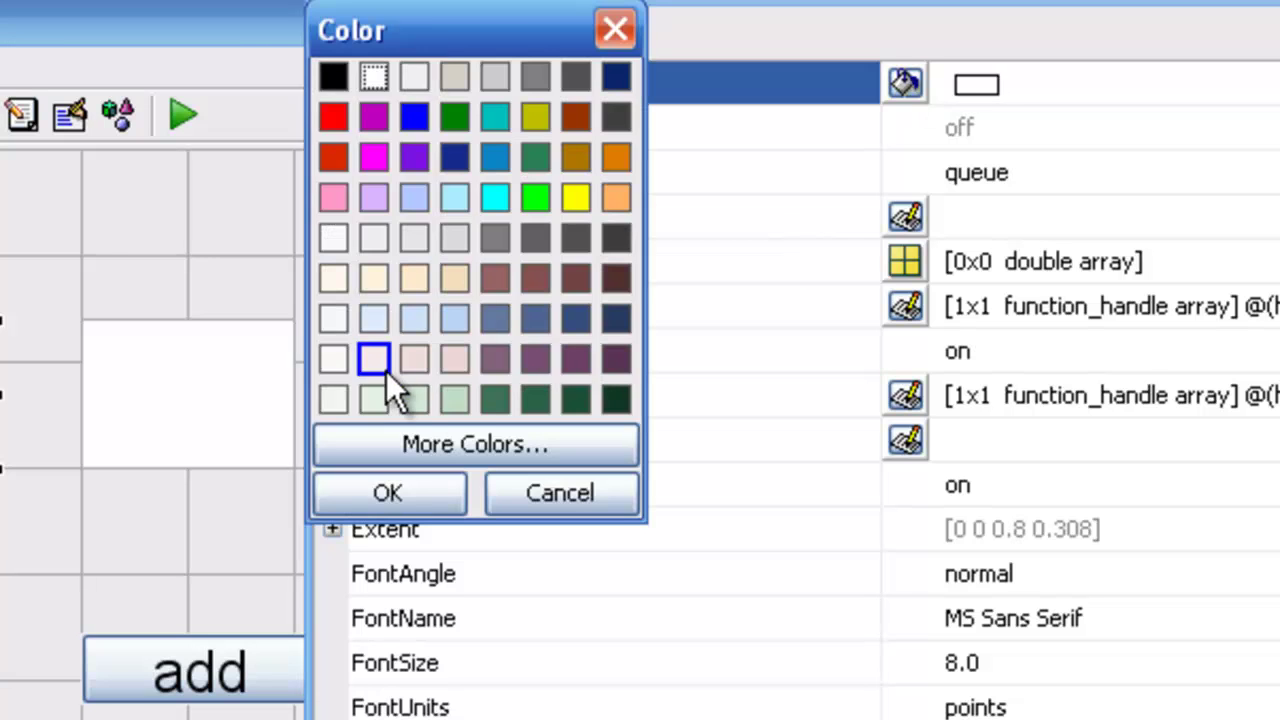
click(376, 360)
click(392, 491)
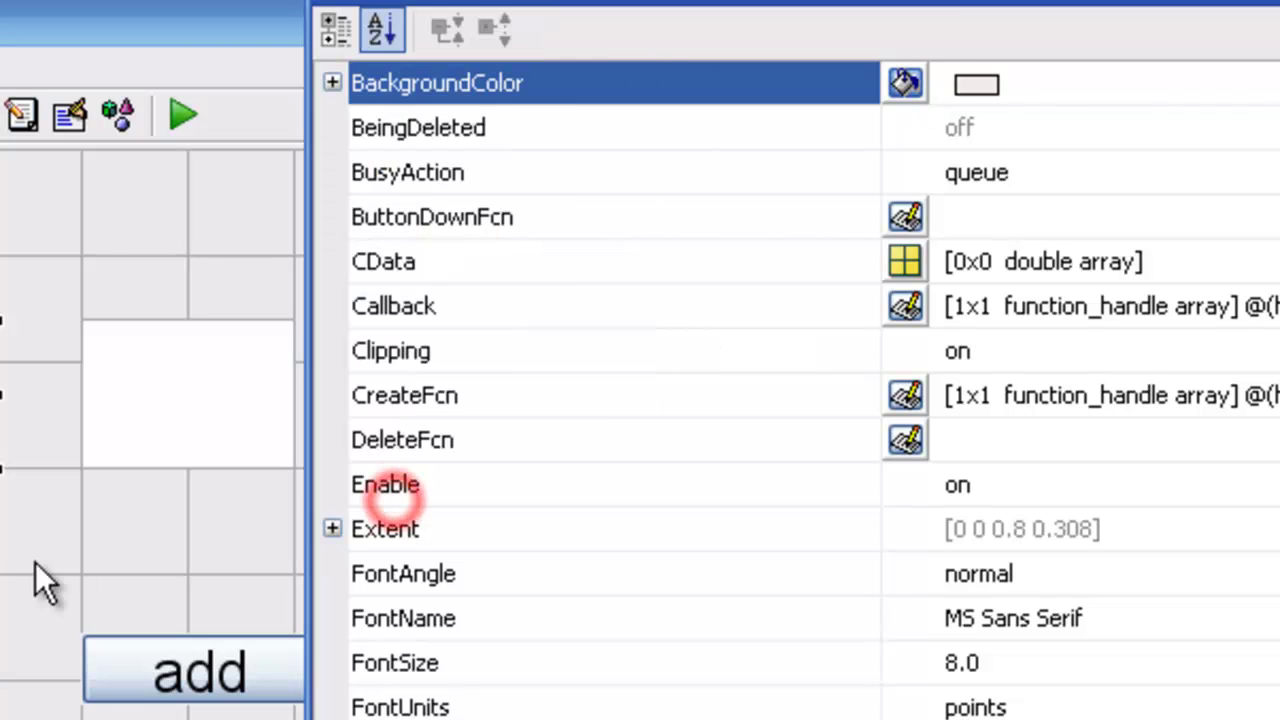
click(209, 420)
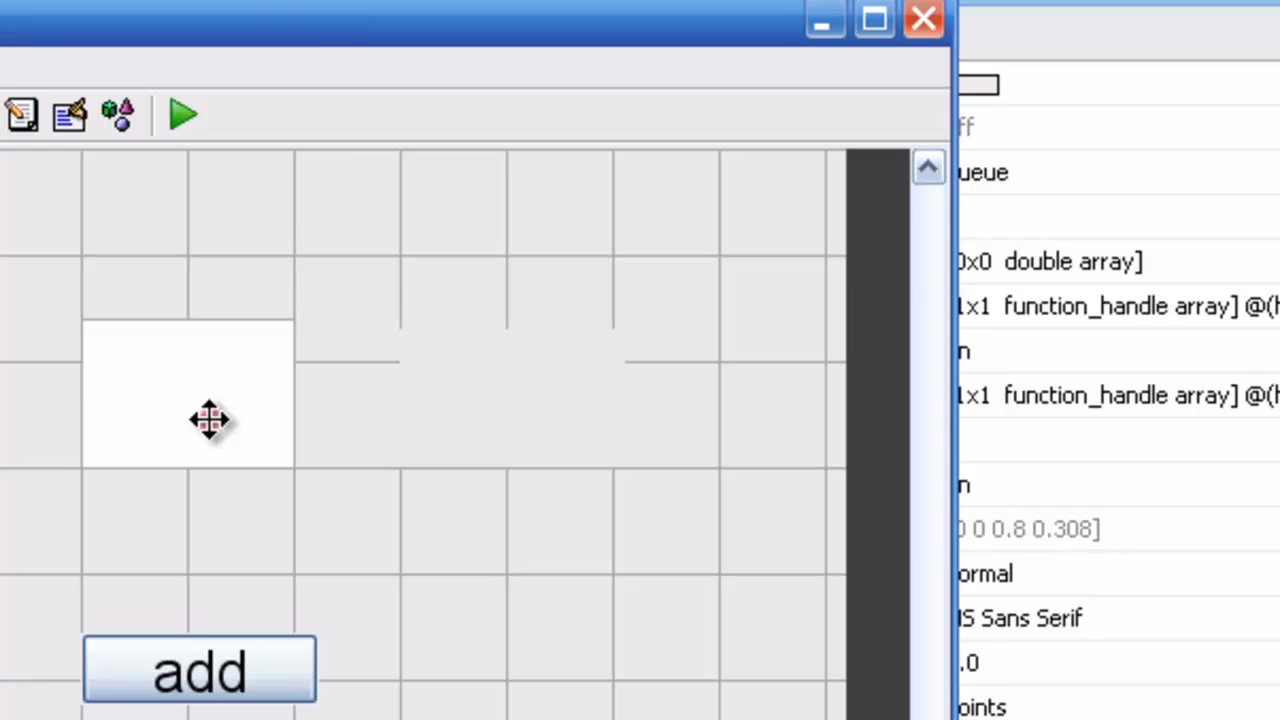
double_click(209, 420)
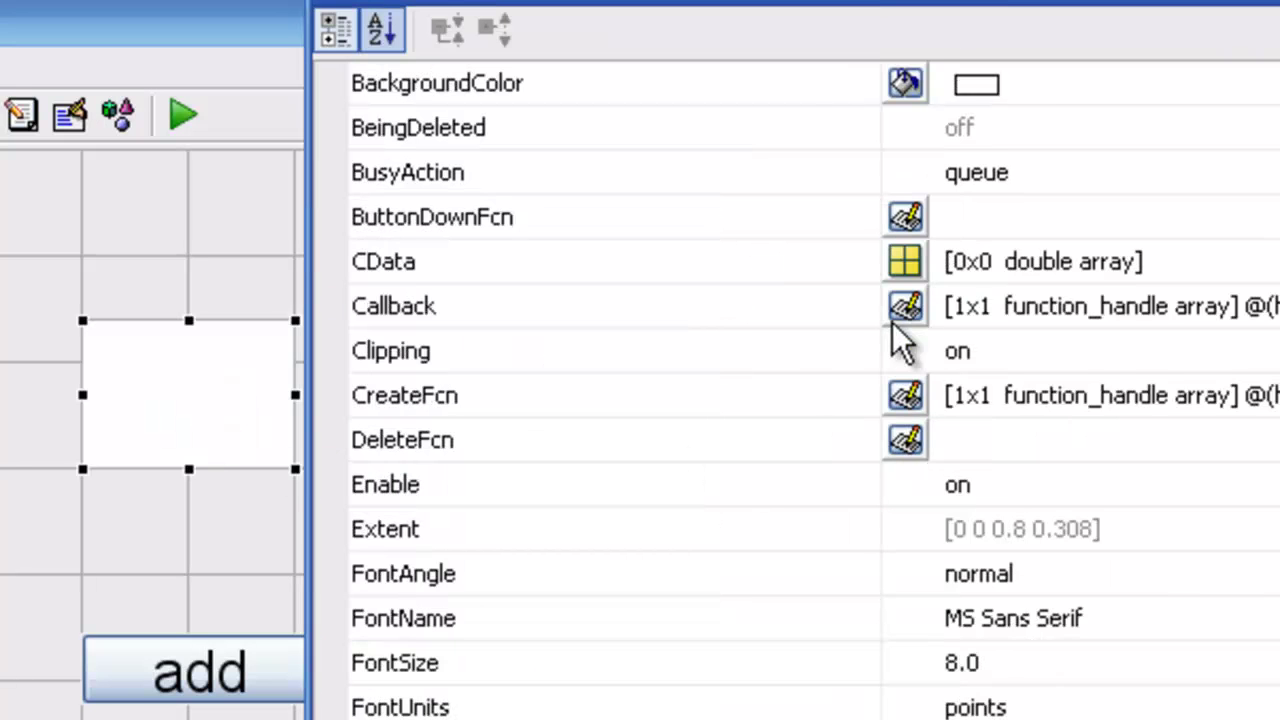
click(905, 95)
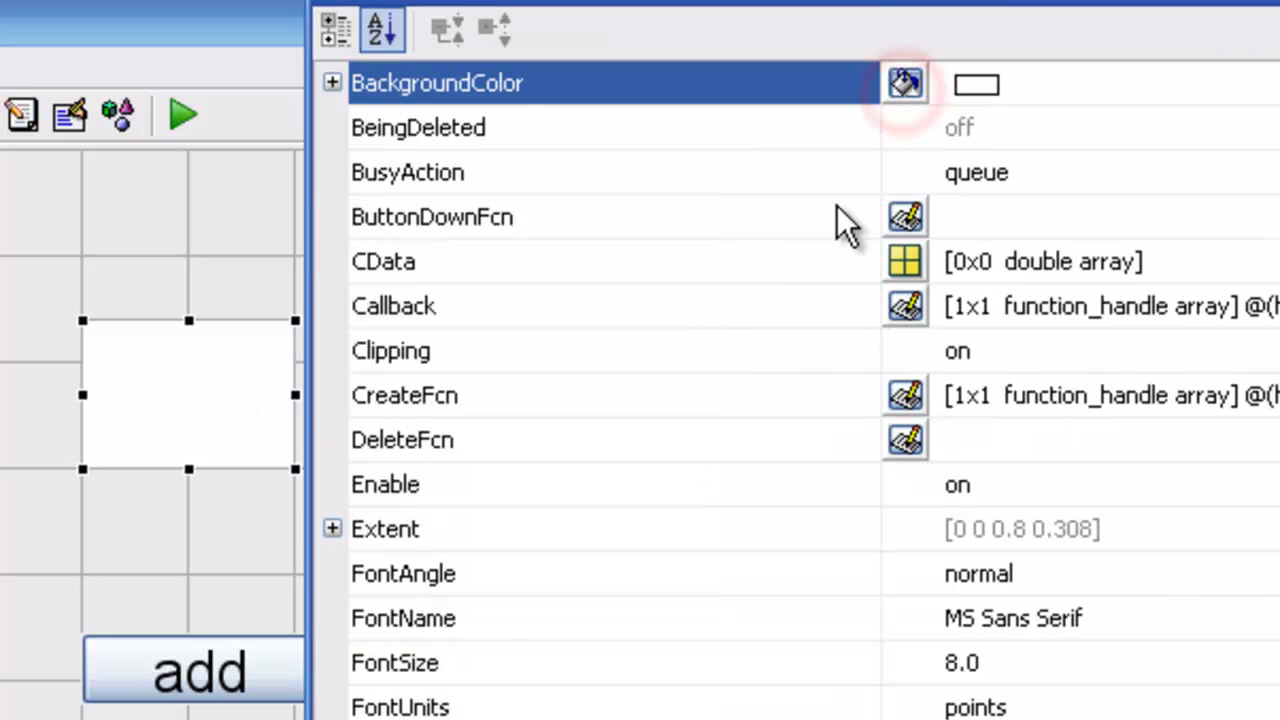
click(374, 358)
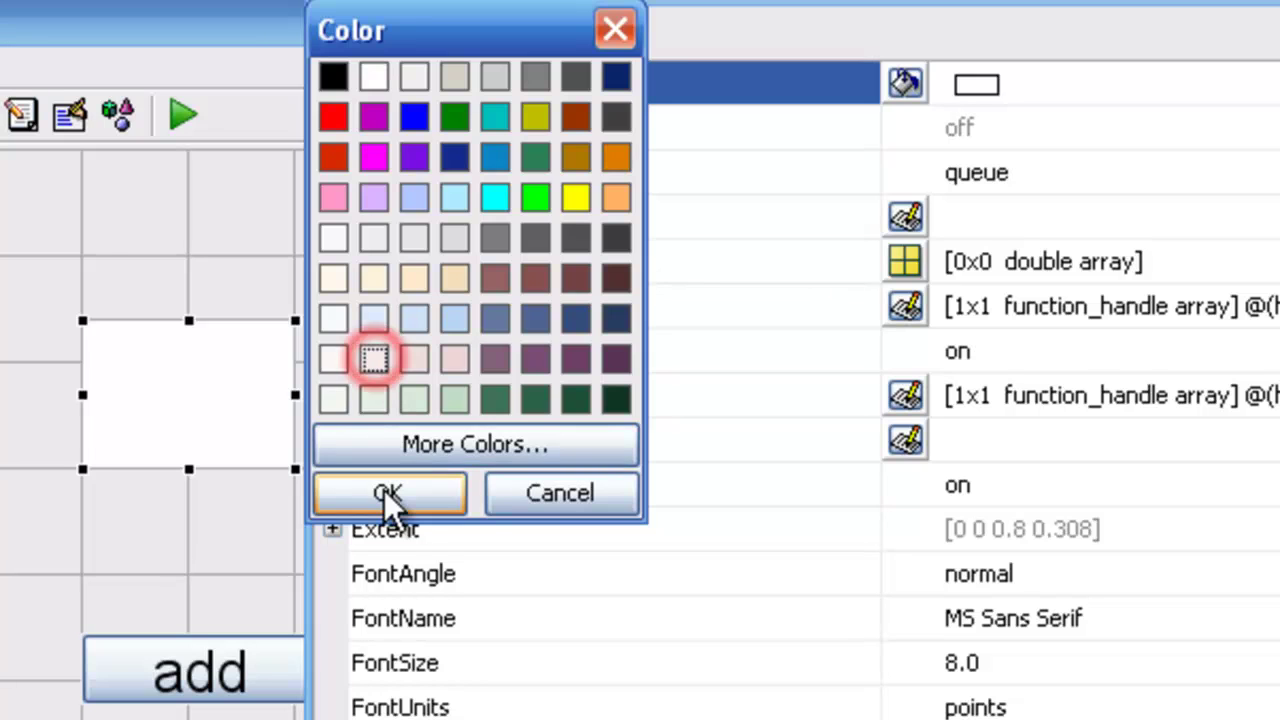
click(388, 495)
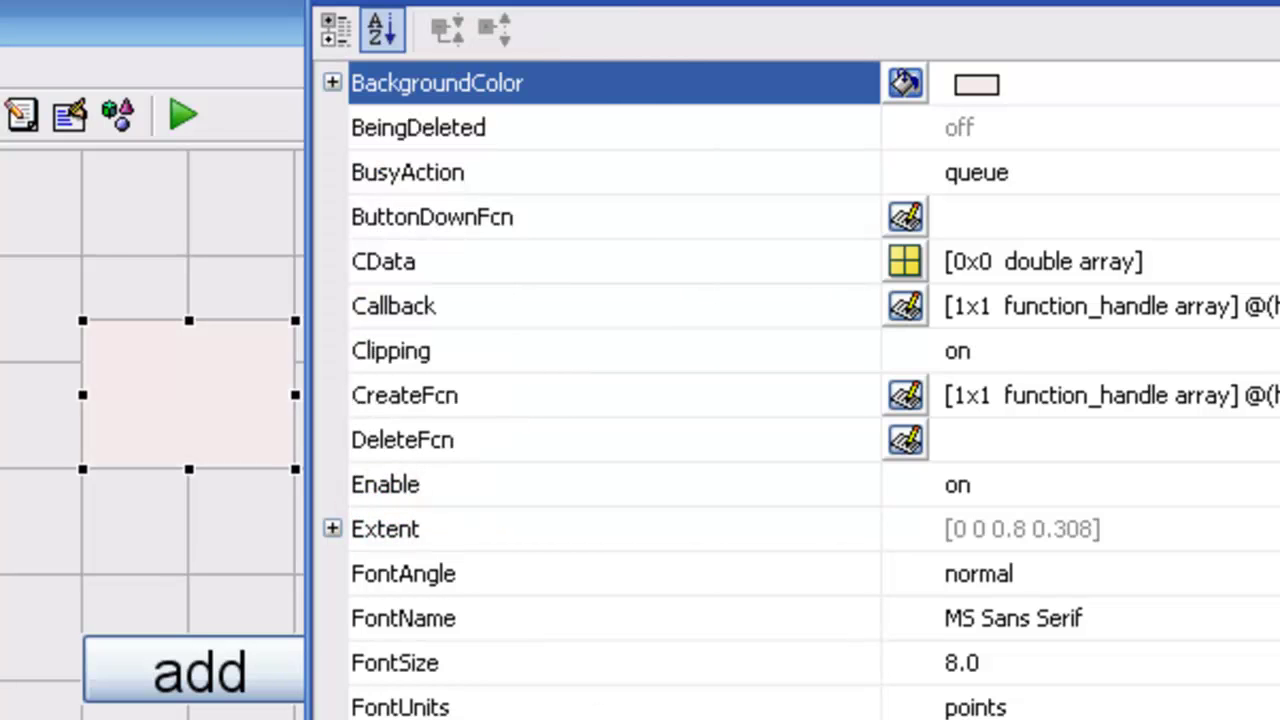
Change the pink box's FontSize from 8 to 20
click(1003, 662)
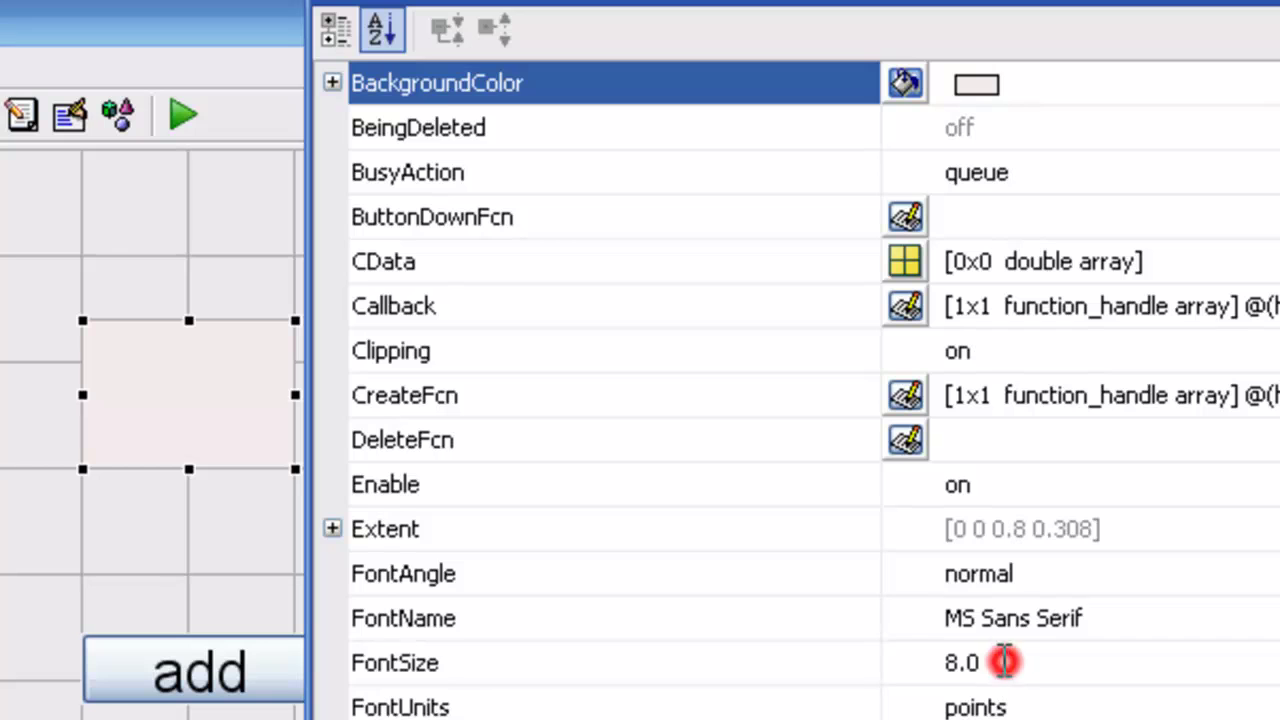
click(1052, 666)
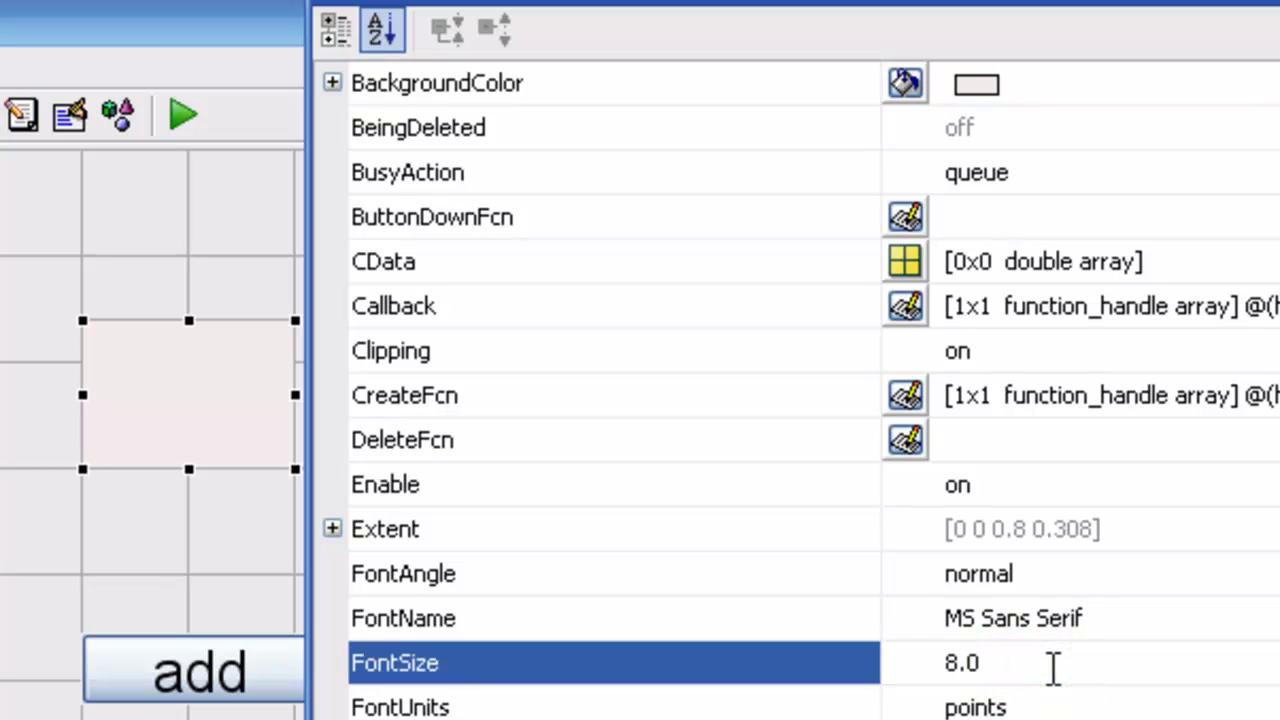
key(BackSpace)
text(20)
click(600, 705)
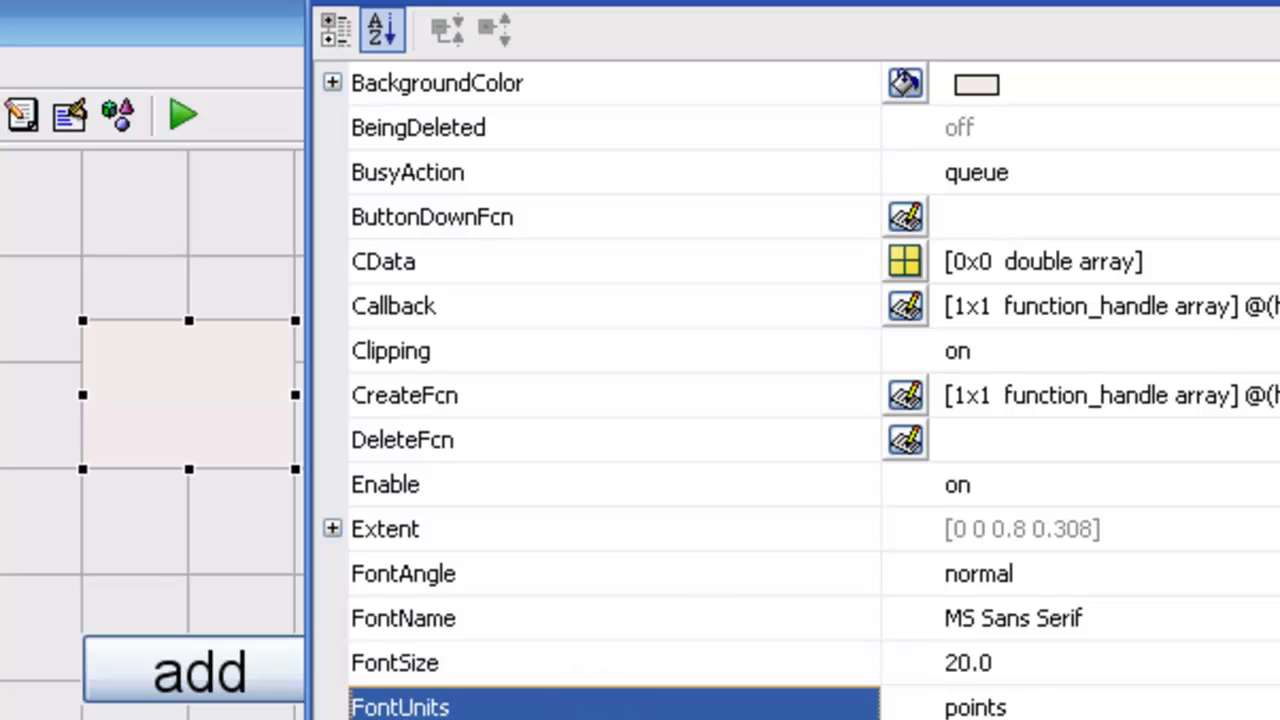
click(939, 609)
Set the empty third result box's BackgroundColor to the light-blue swatch
key(Tab)
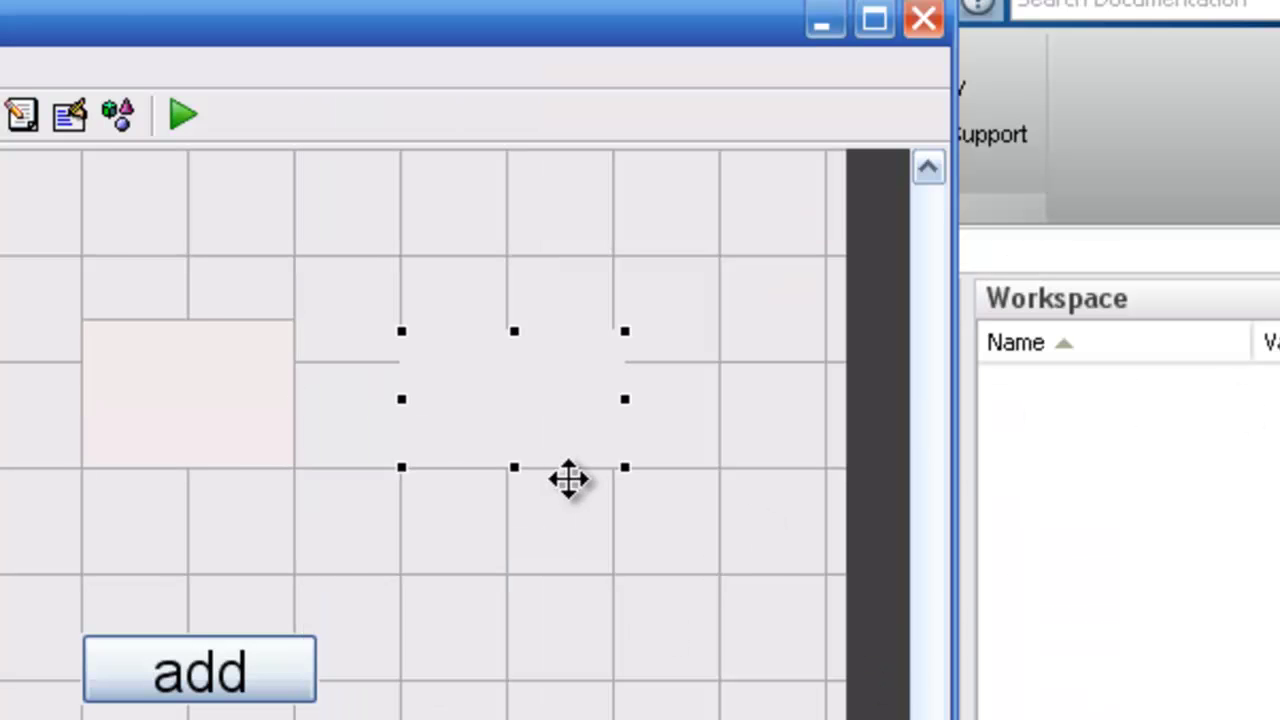
double_click(534, 423)
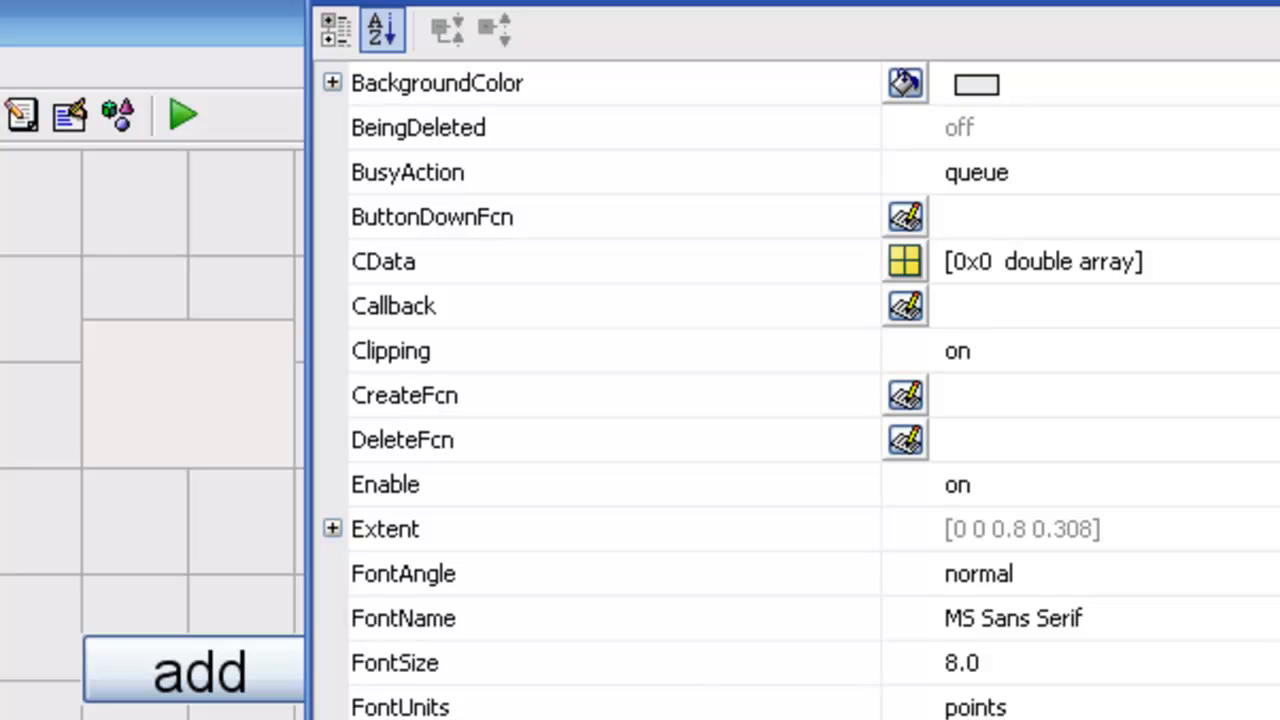
click(913, 81)
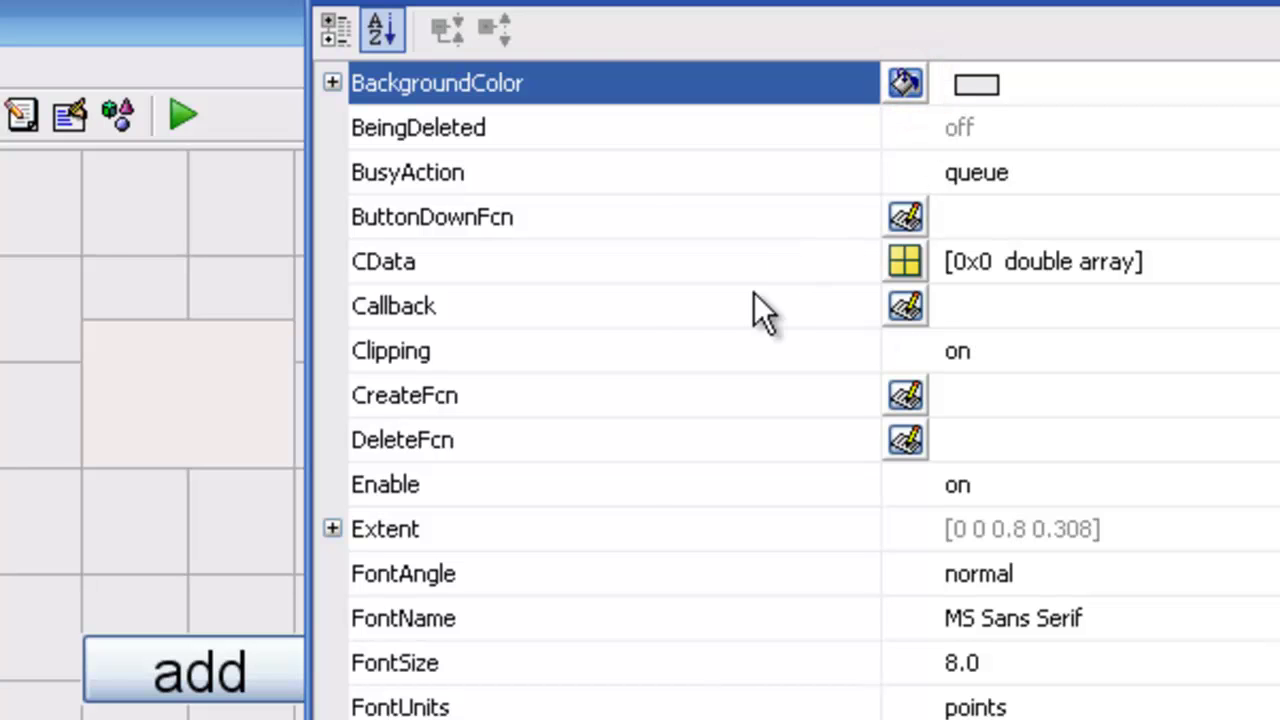
click(373, 360)
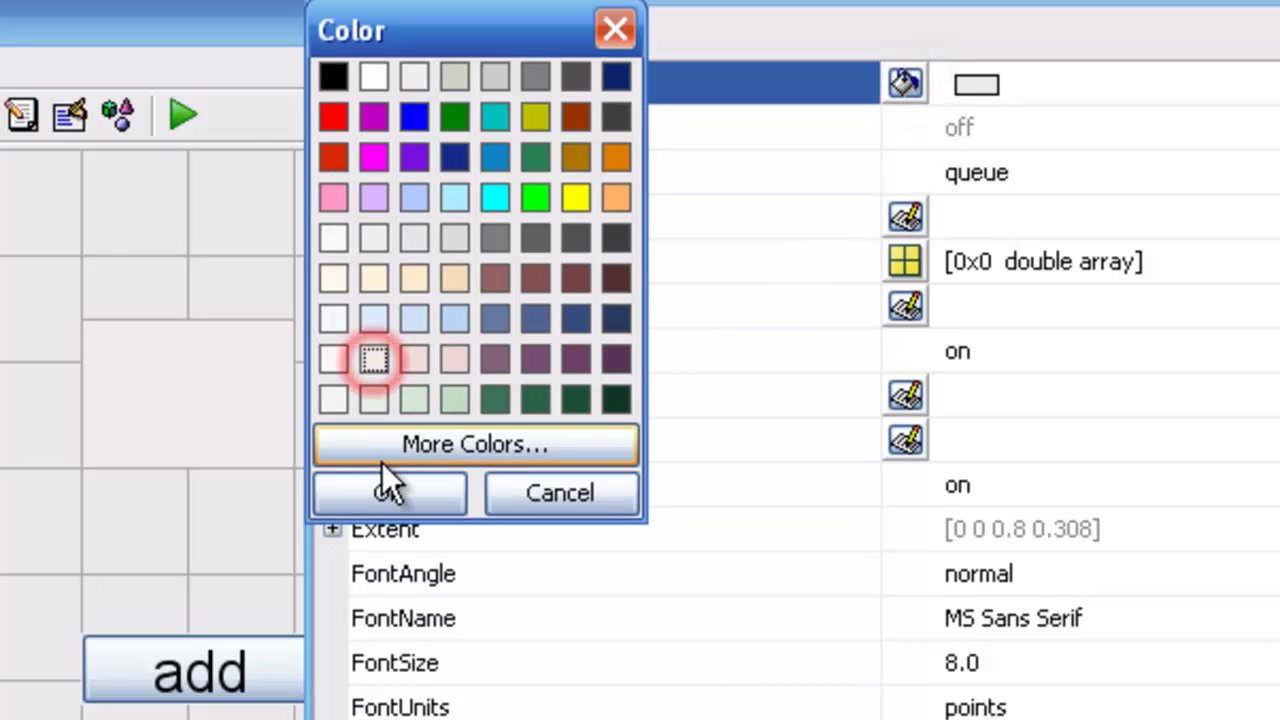
click(415, 318)
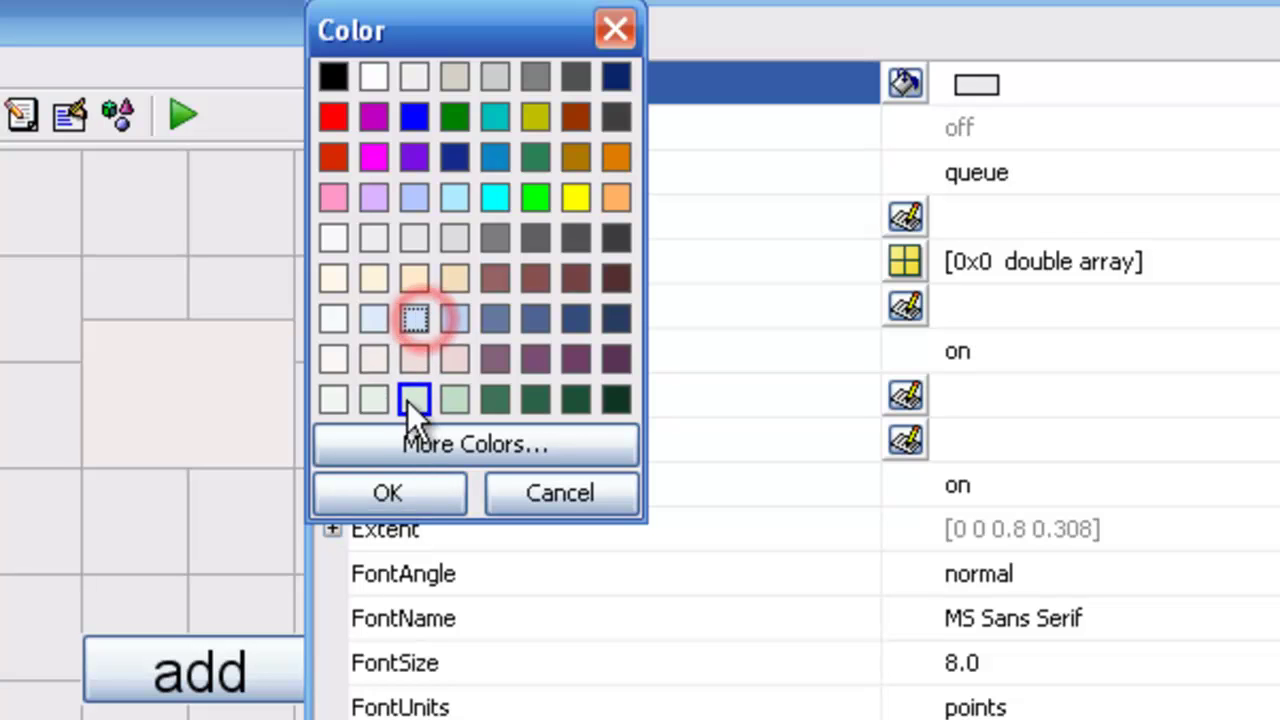
click(390, 483)
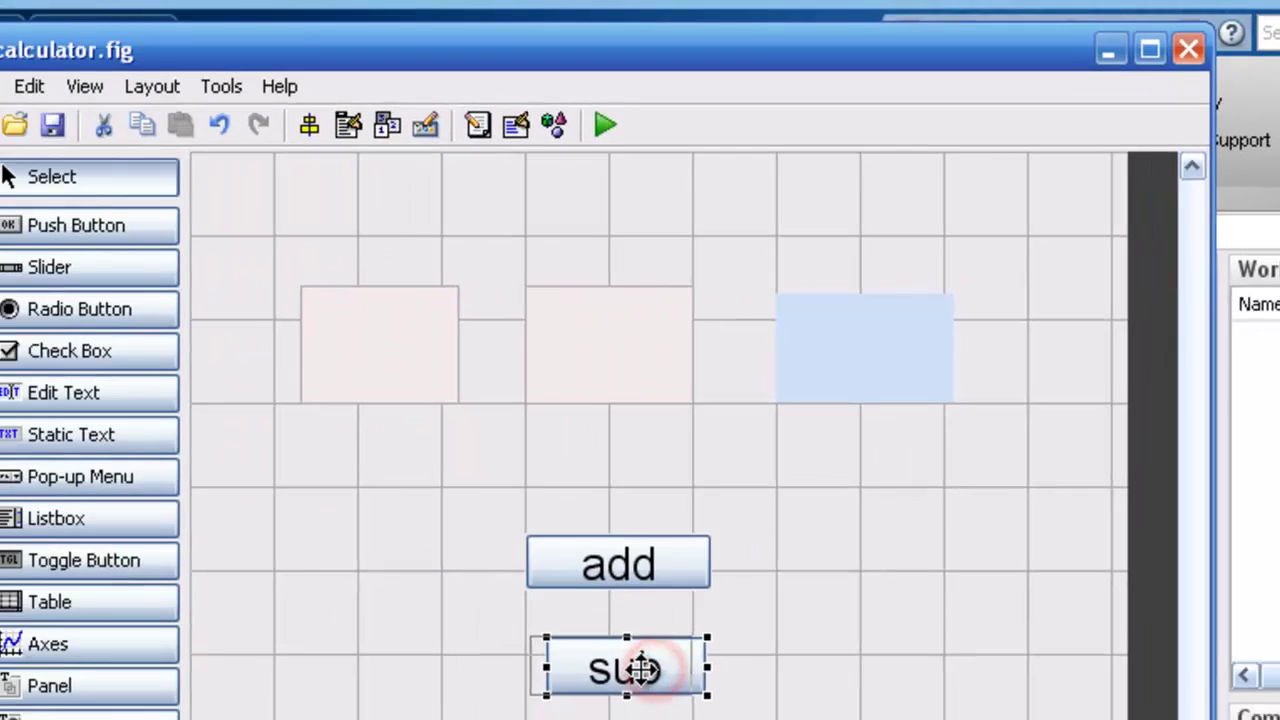
click(849, 652)
click(755, 649)
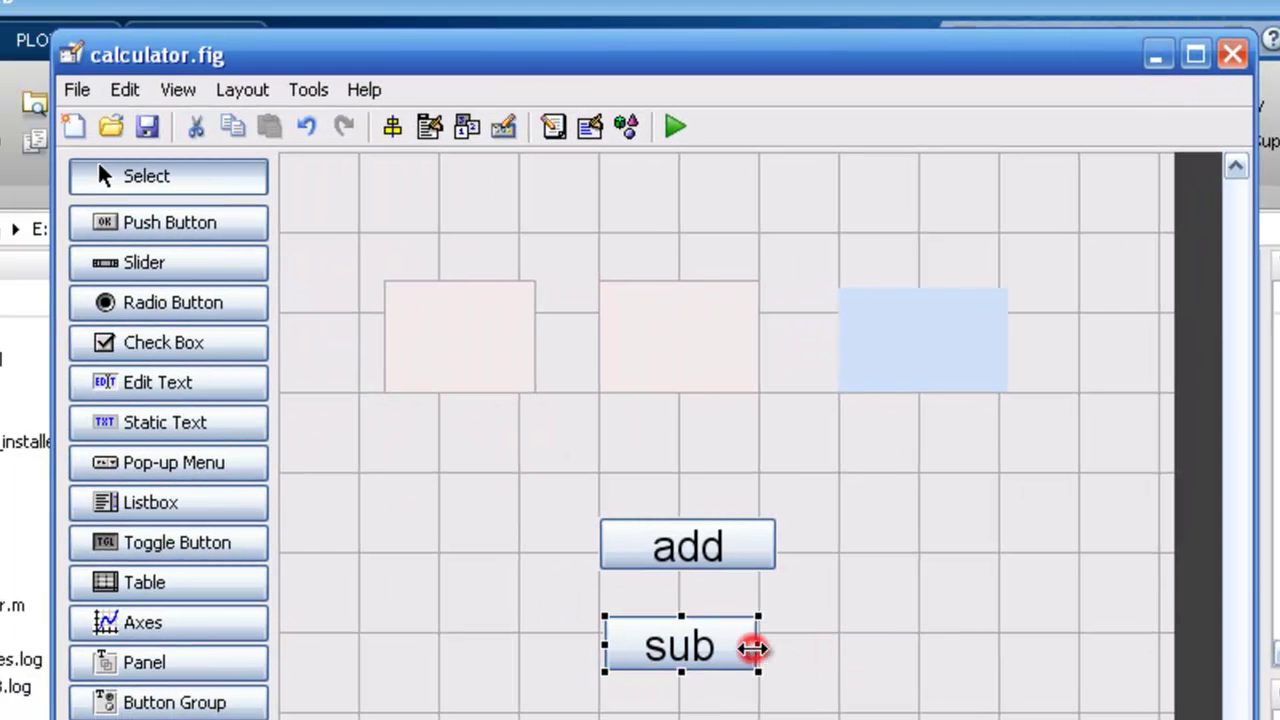
Widen the sub button to match add, then go to add_Callback in the code
drag(757, 649, 772, 649)
click(840, 647)
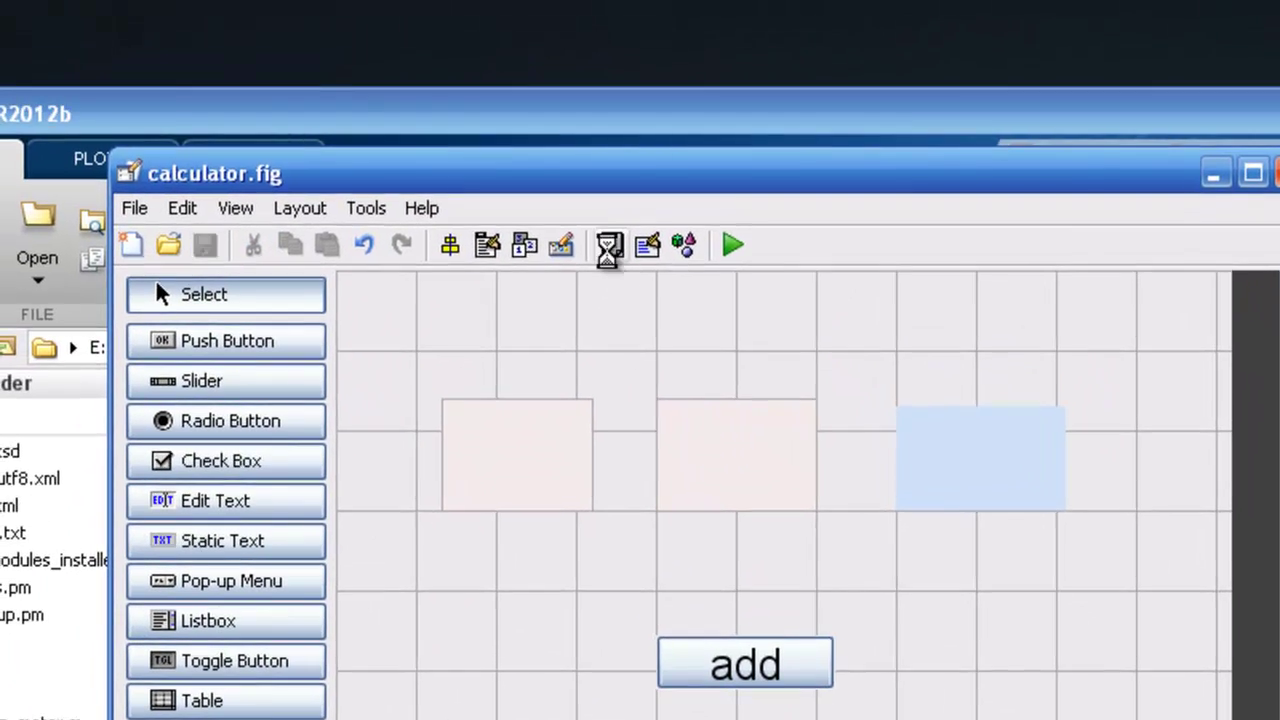
click(553, 126)
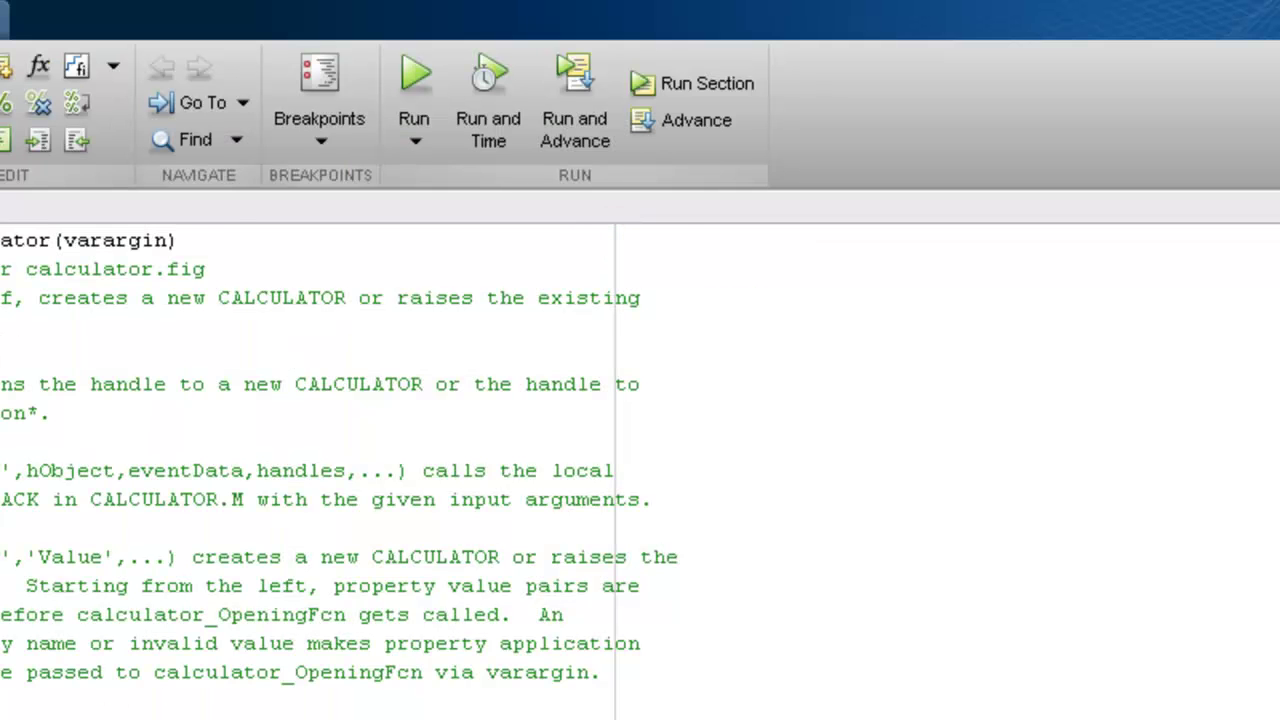
click(242, 101)
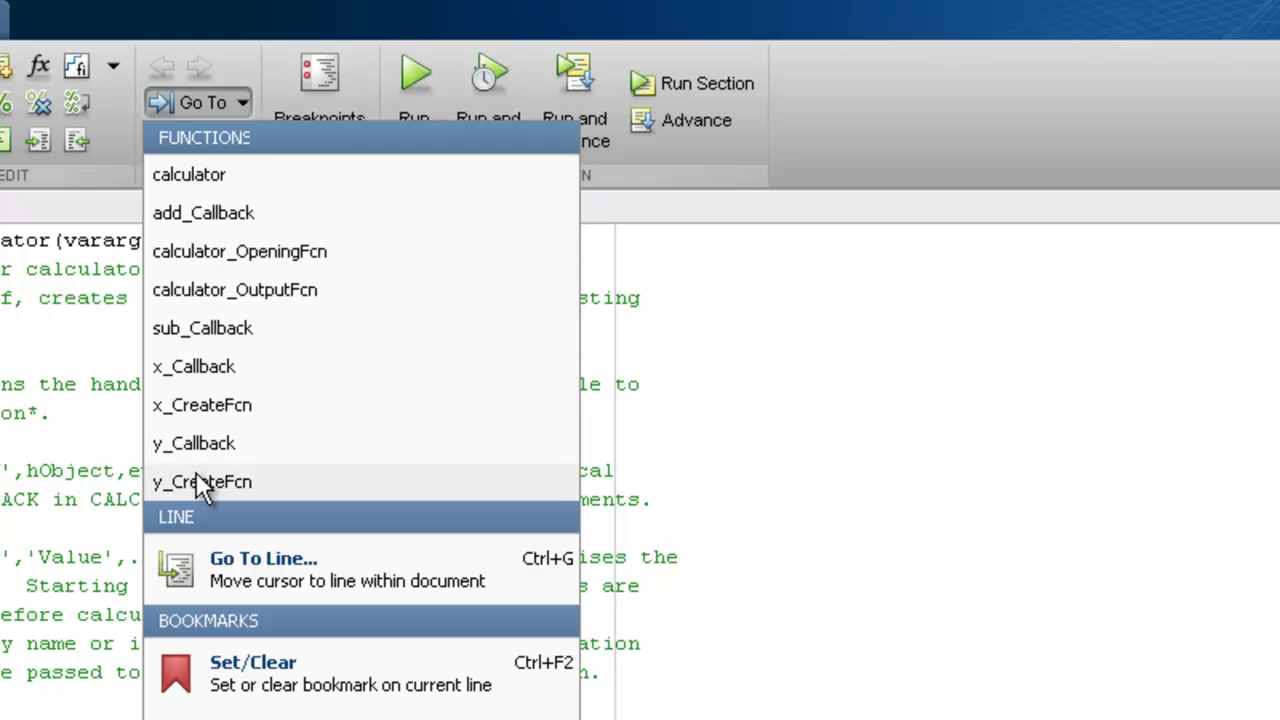
click(200, 213)
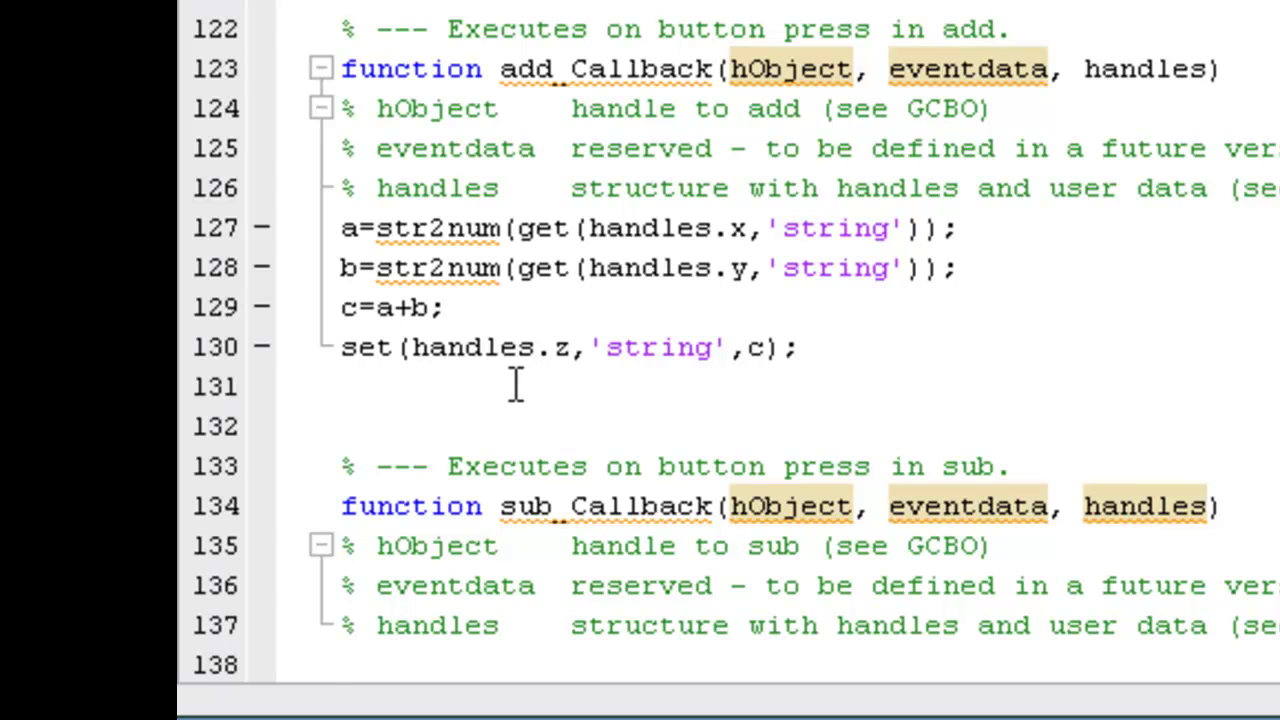
Paste add_Callback's four lines into sub_Callback and change c=a+b to c=a-b
drag(340, 229, 956, 381)
key(ctrl+c)
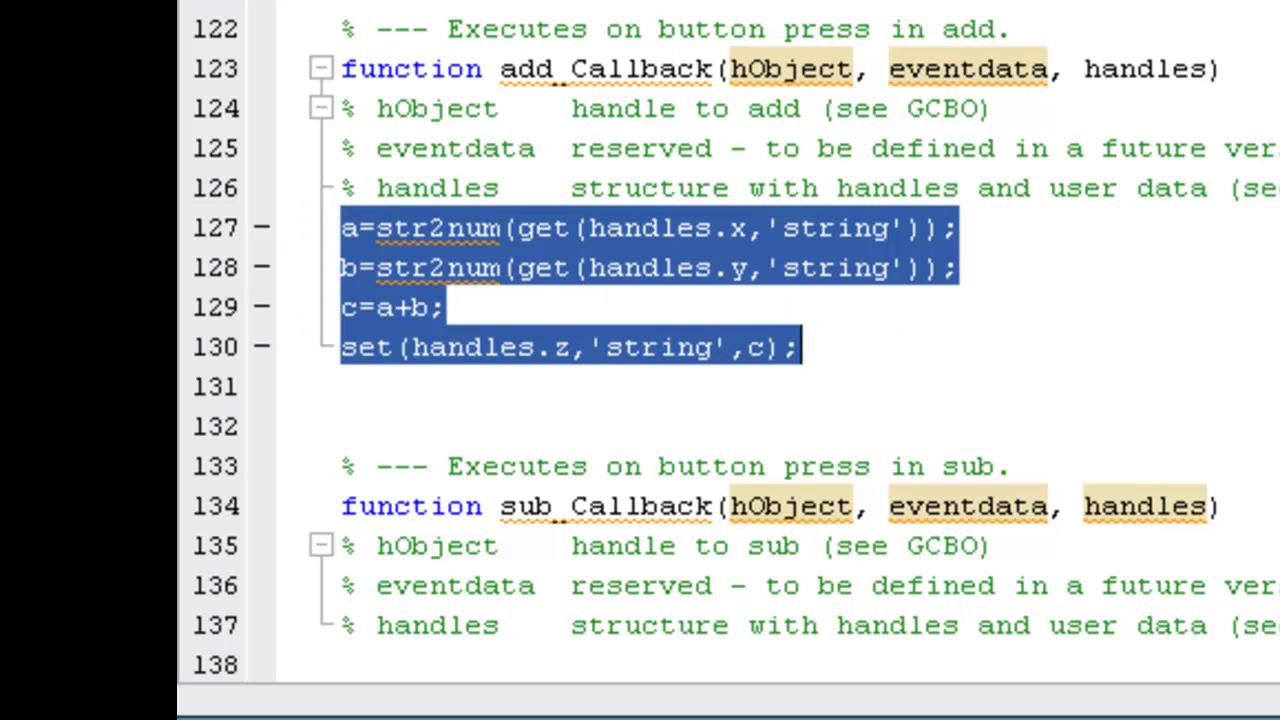
key(ctrl+End)
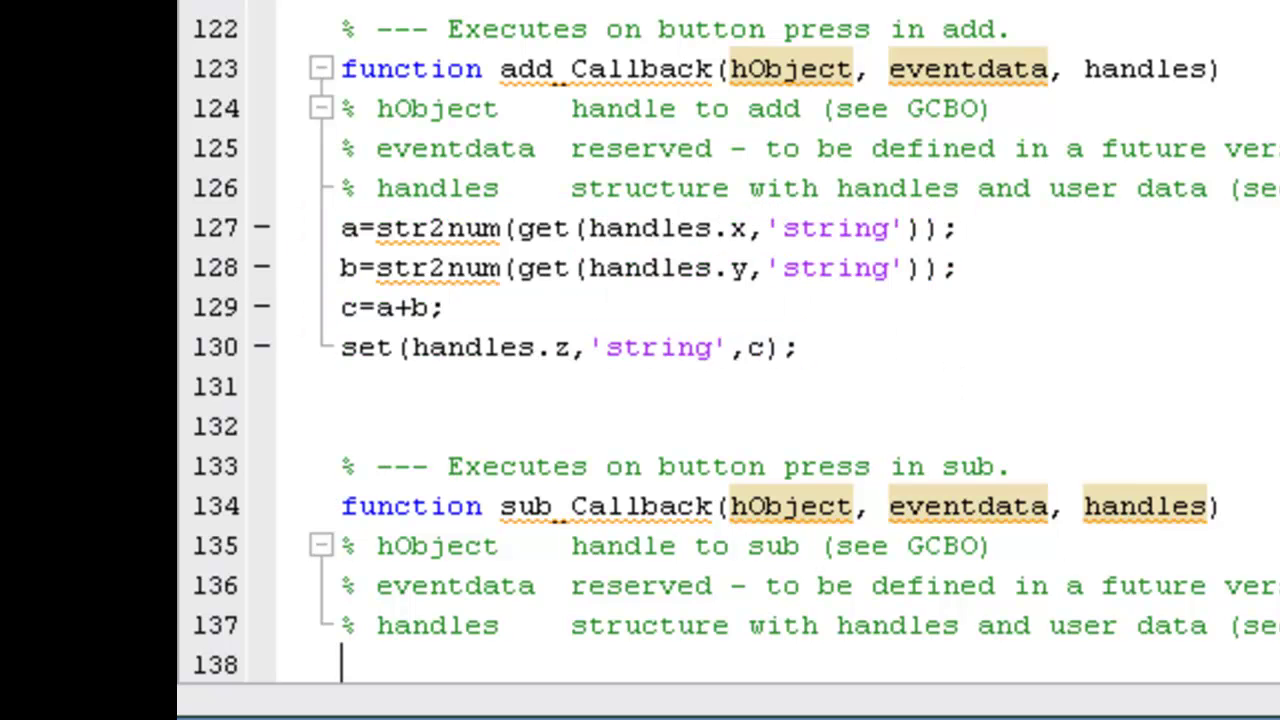
key(ctrl+v)
click(474, 574)
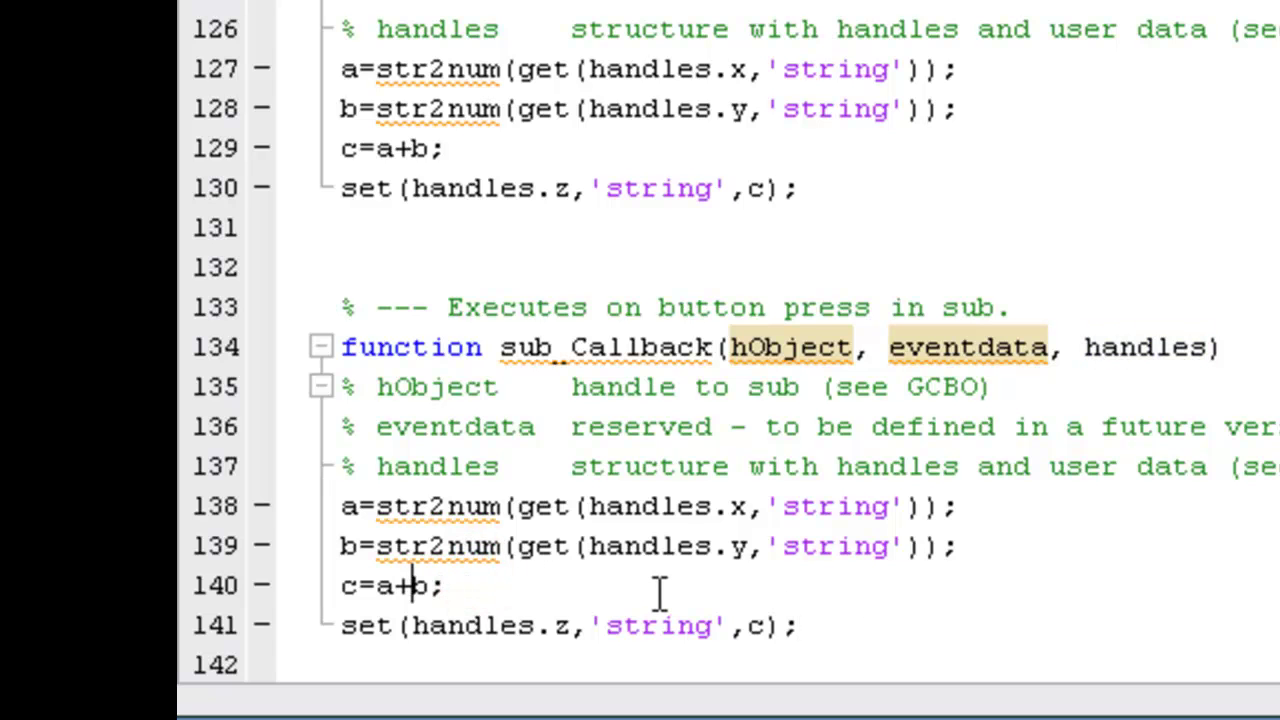
key(BackSpace)
text(-)
click(893, 621)
scroll(737, 457, up, 5)
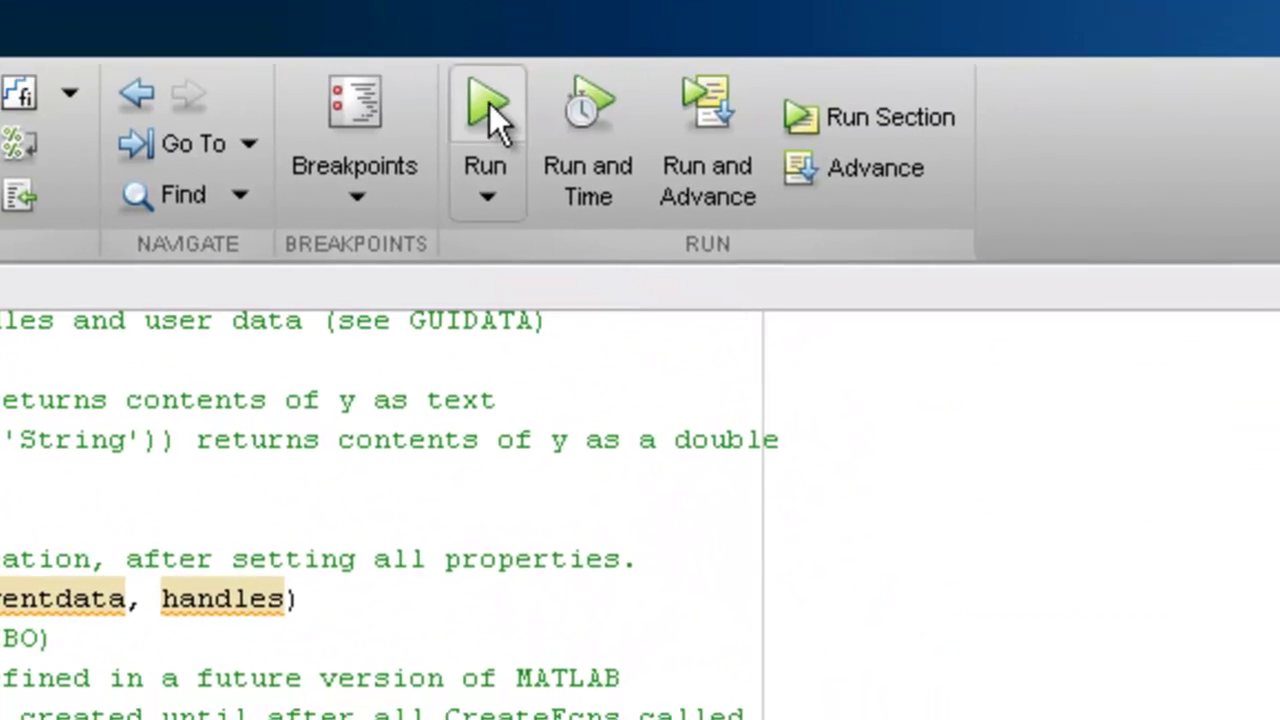
Run the calculator with 2 as the second number and try add and sub
click(554, 110)
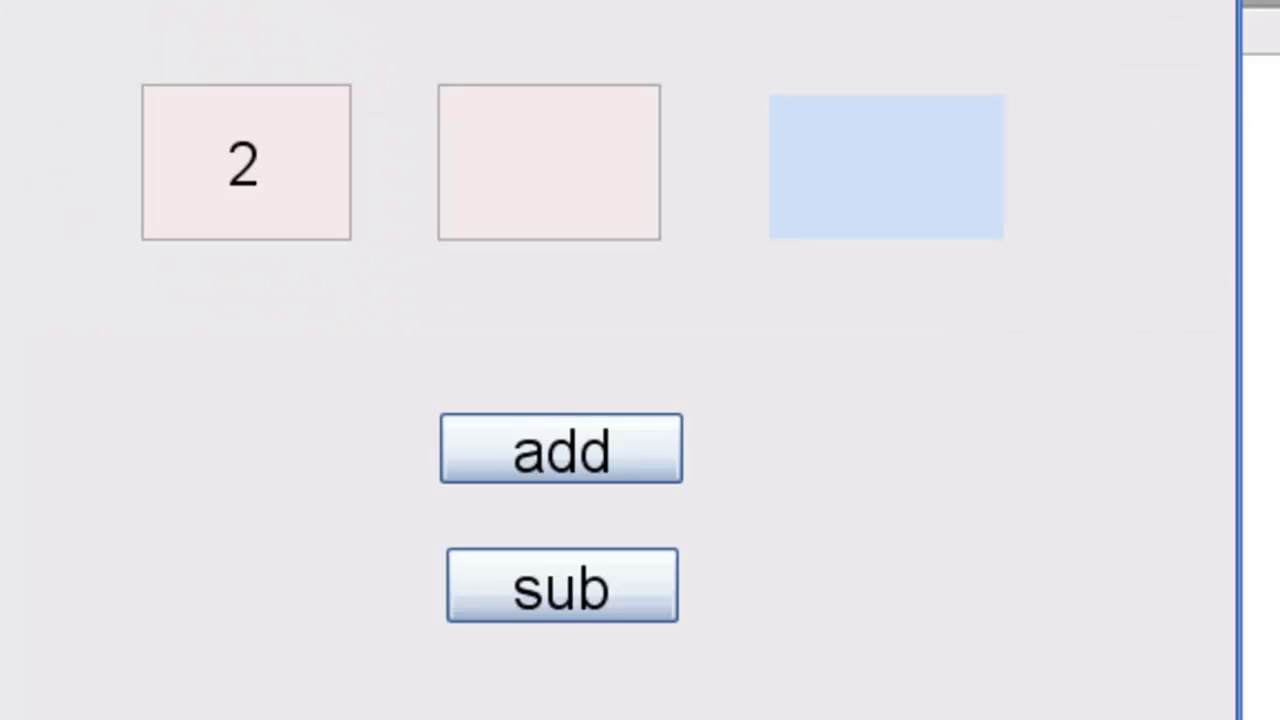
key(Tab)
text(2)
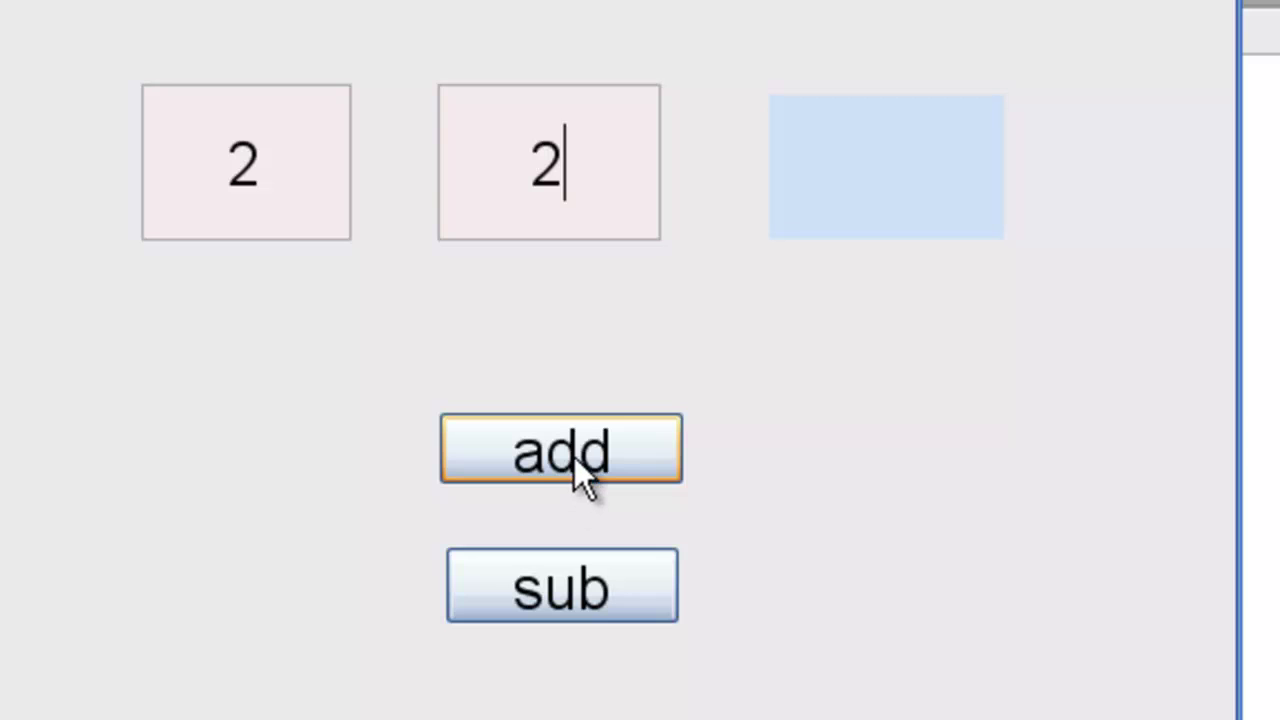
click(574, 457)
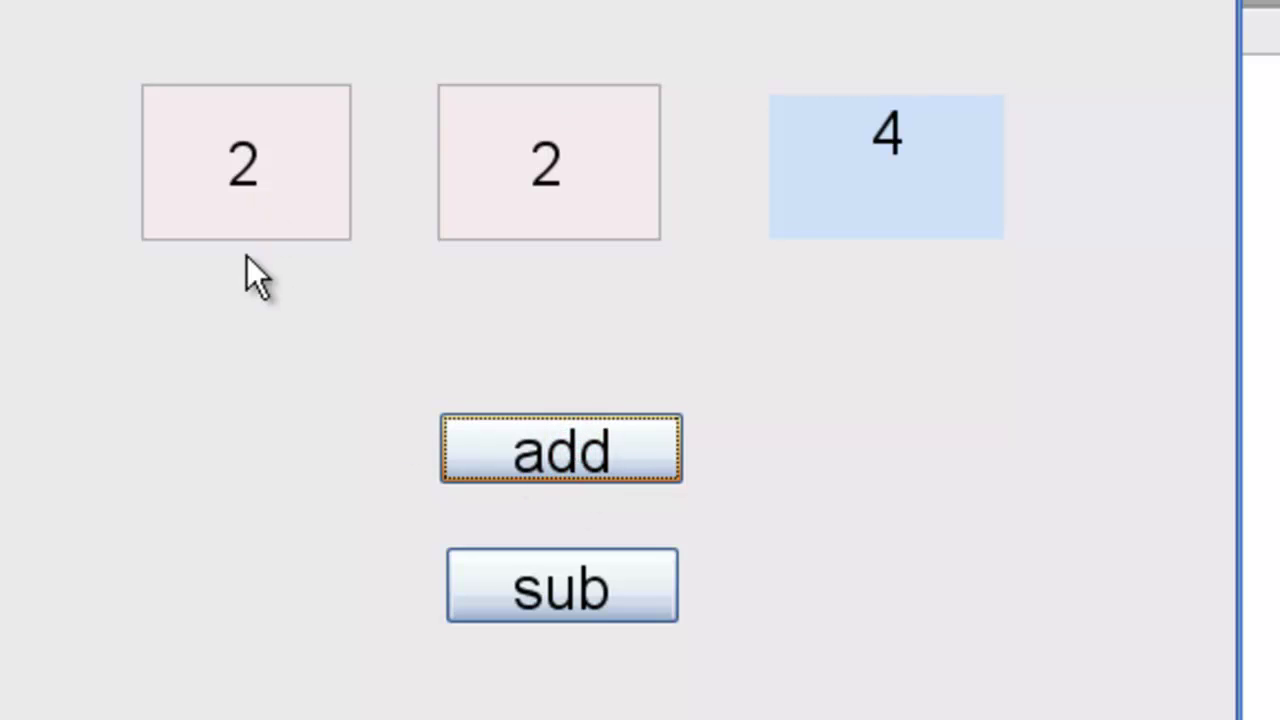
double_click(263, 163)
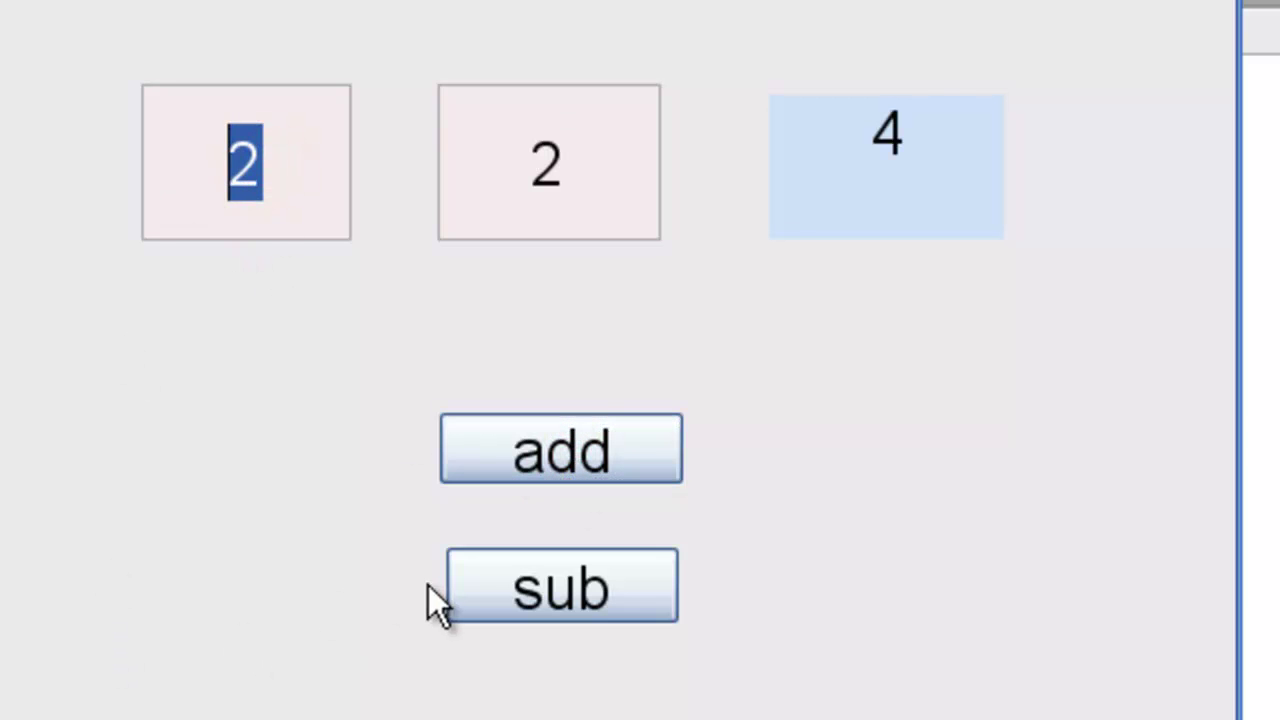
click(524, 590)
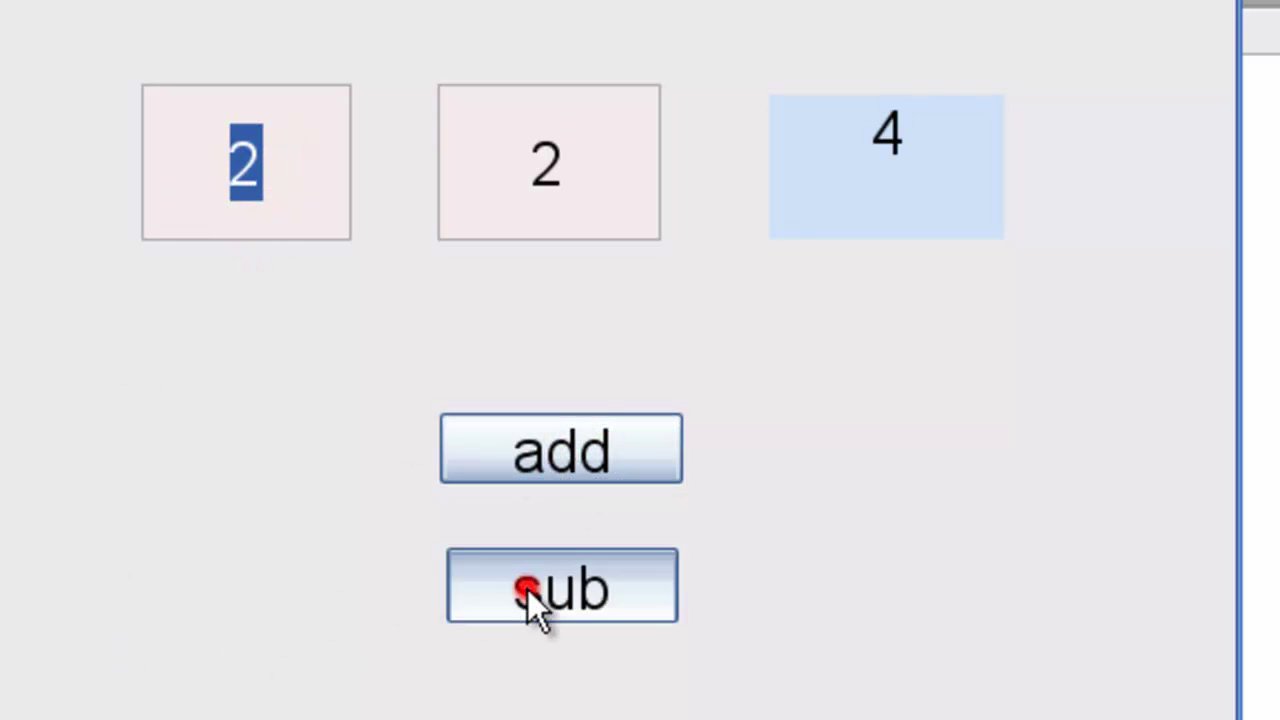
Change the first number to 6, then 106, confirming sub gives 104 and add 108
double_click(266, 174)
text(6)
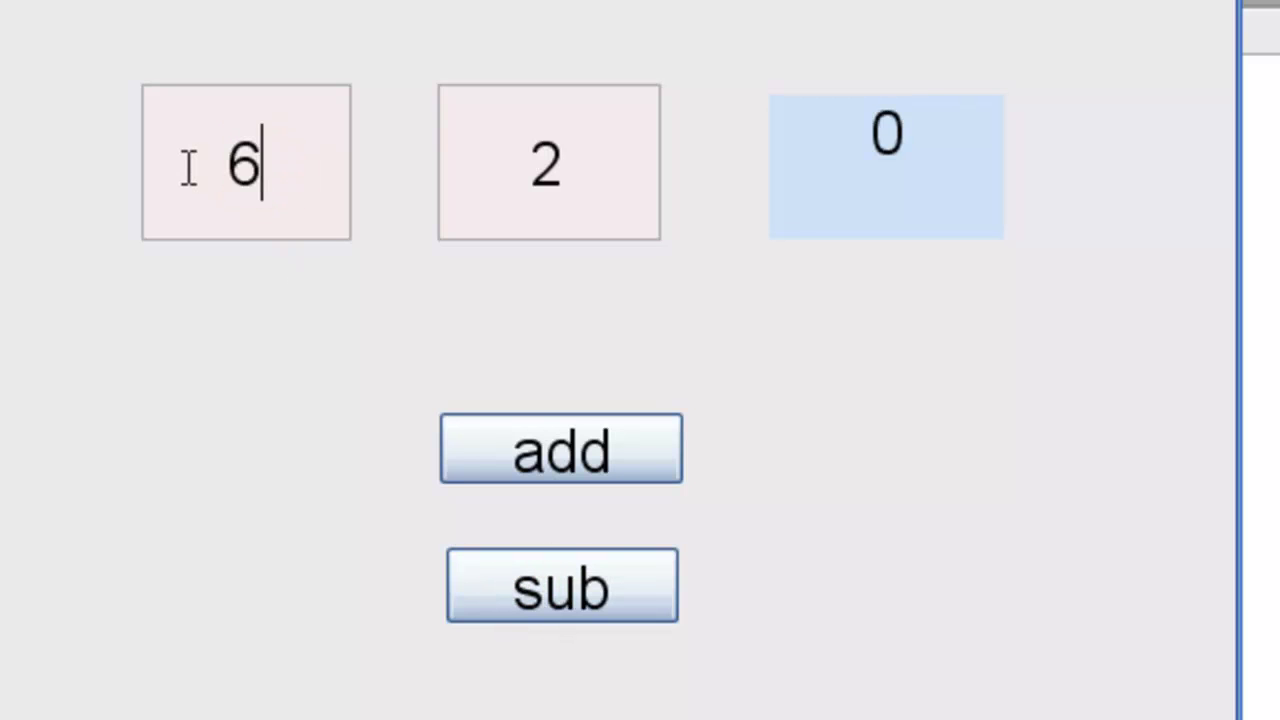
click(519, 598)
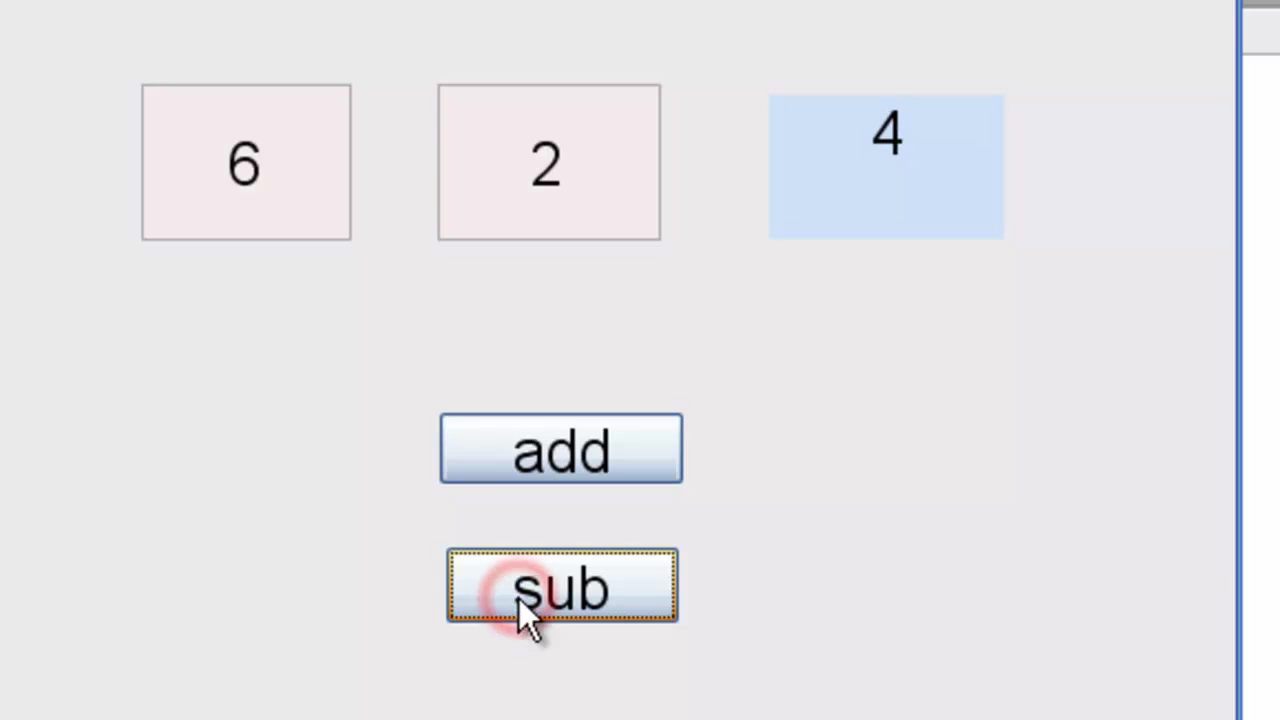
click(286, 163)
click(214, 163)
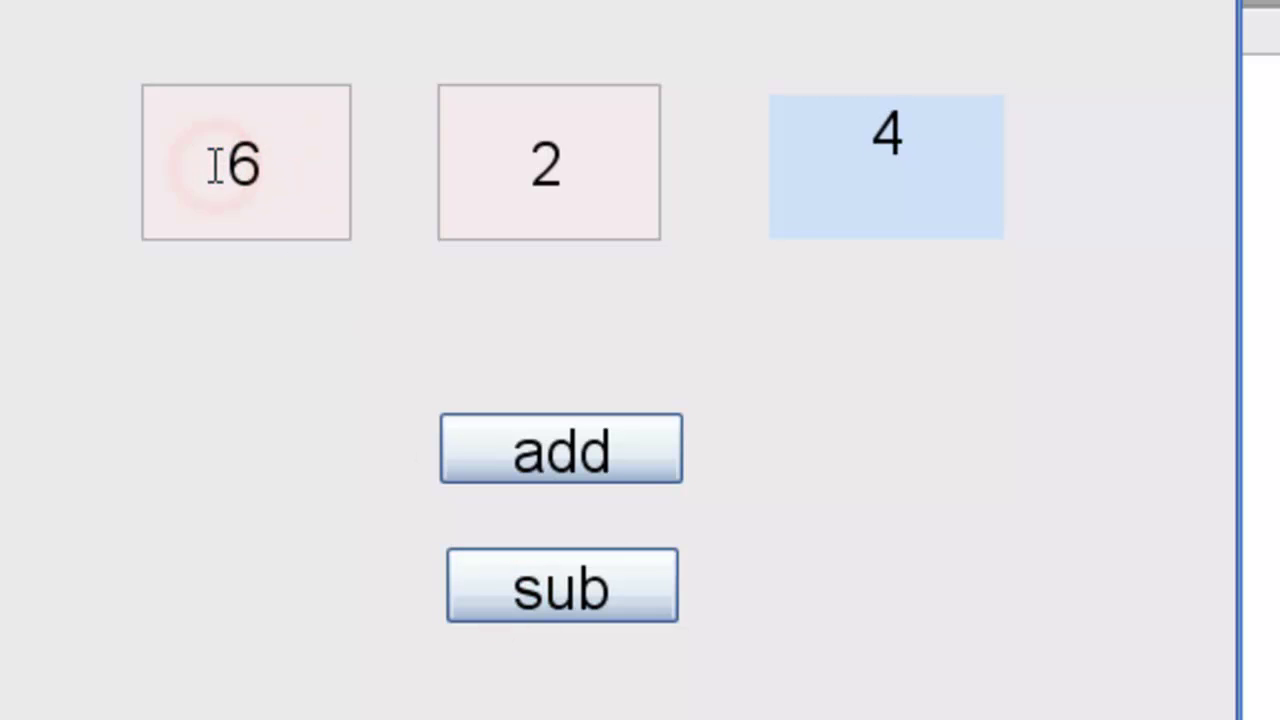
text(10)
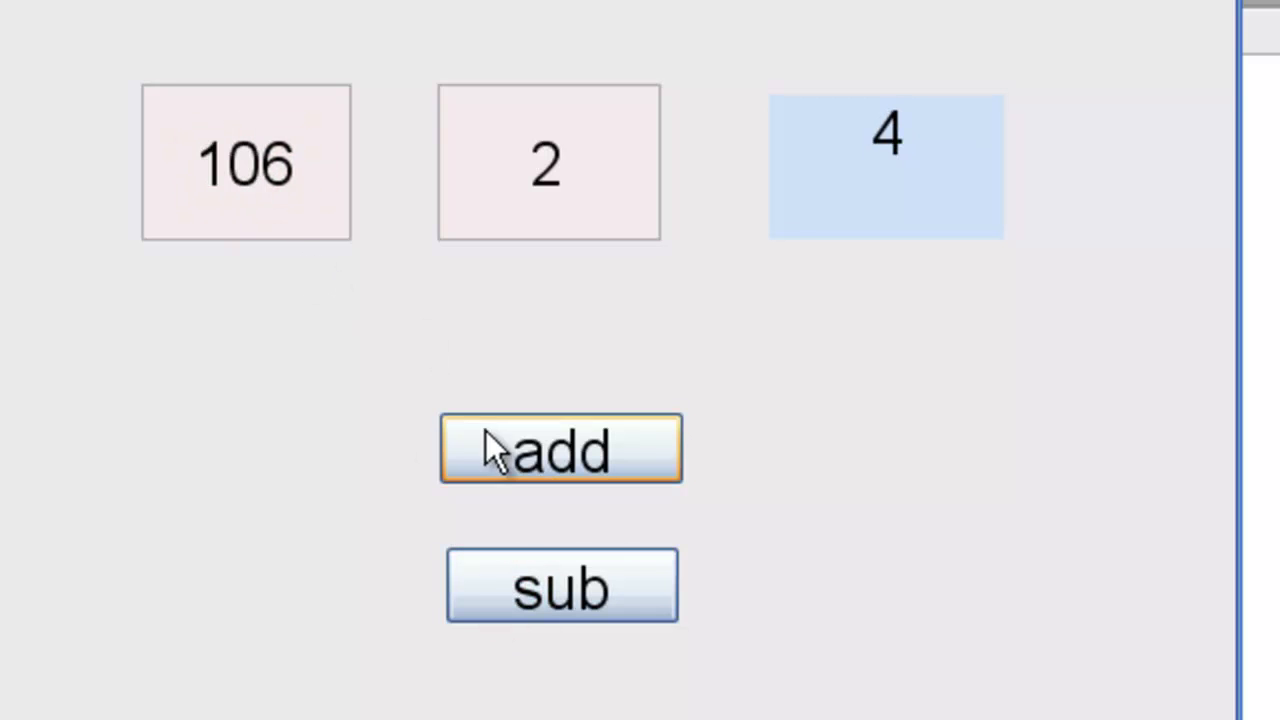
click(518, 578)
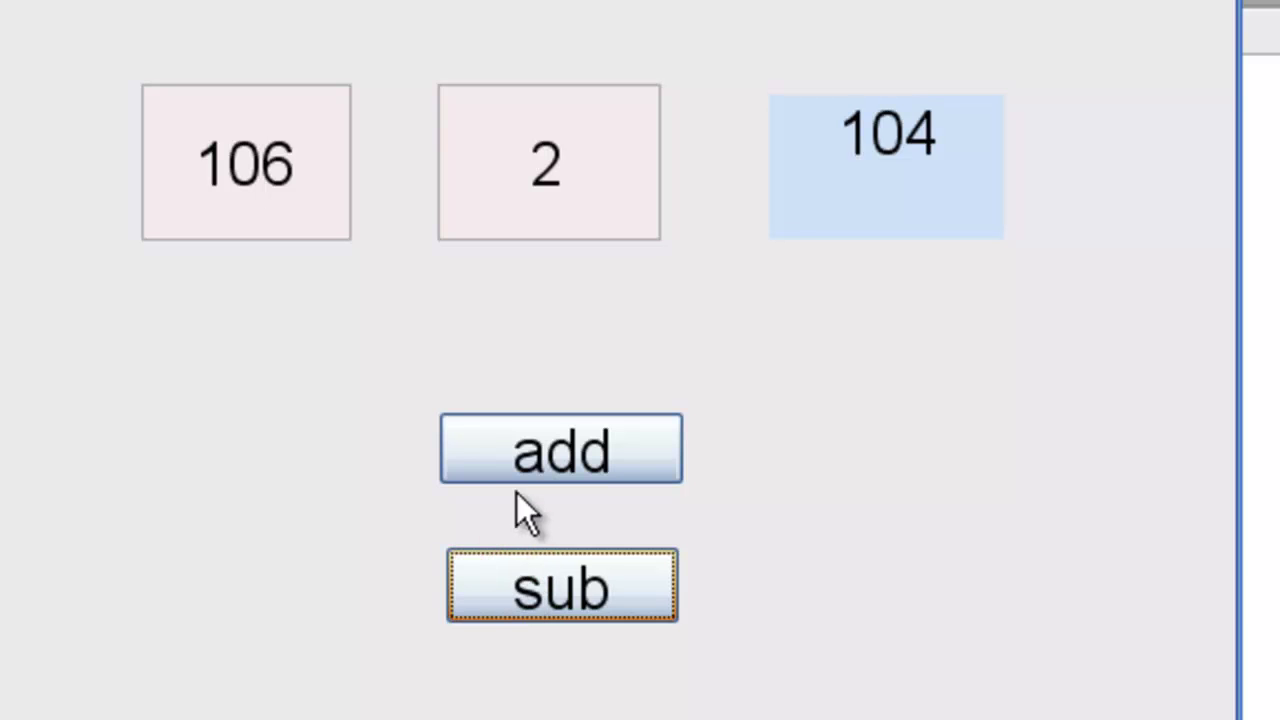
click(516, 443)
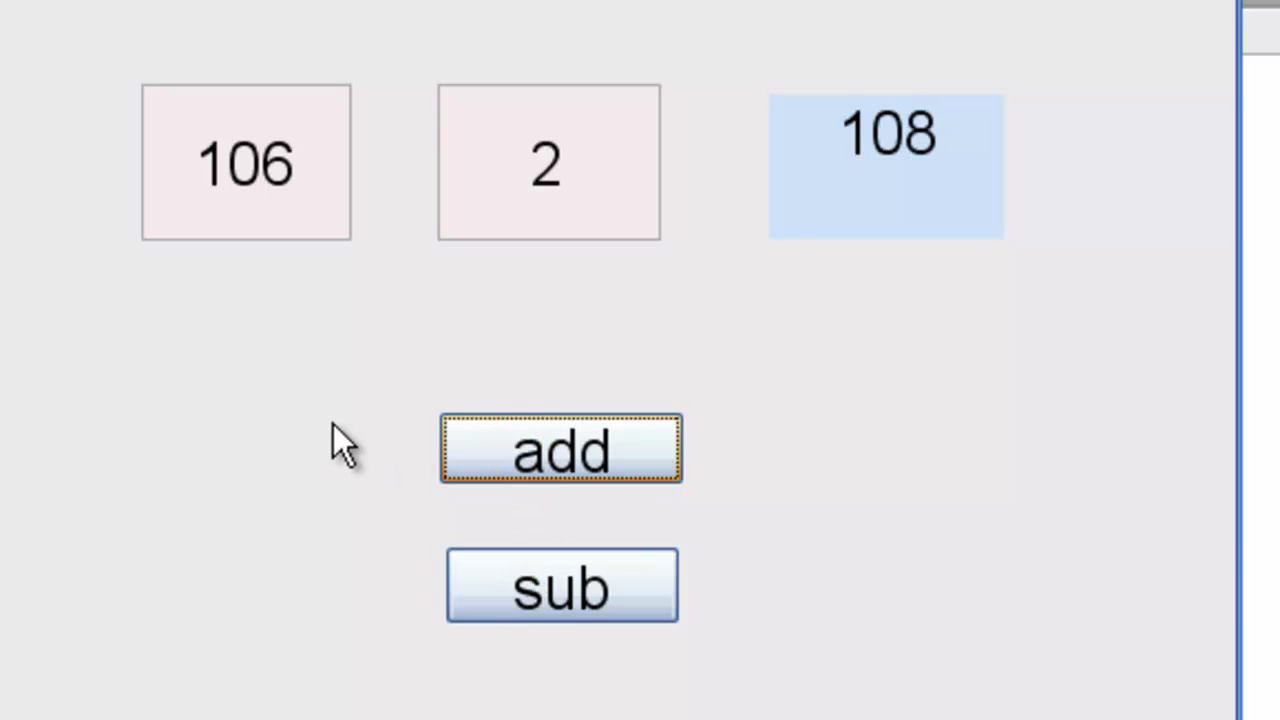